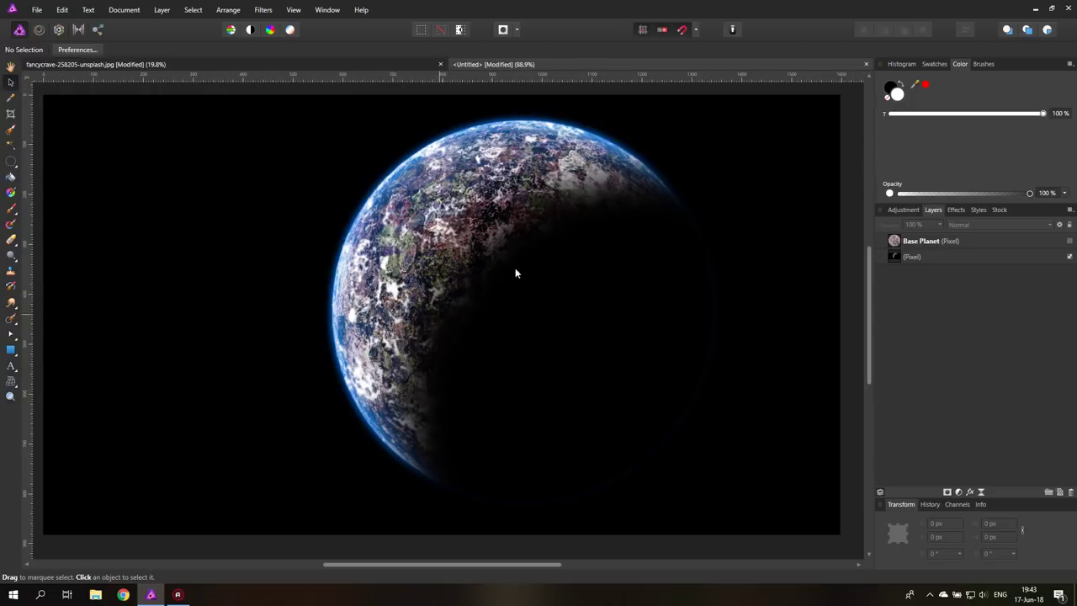
Step: Switch to the fancycrave texture document and check its pixel size in Resize Document, leaving the size as is
{"action": "left_click", "coordinate": [396, 64]}
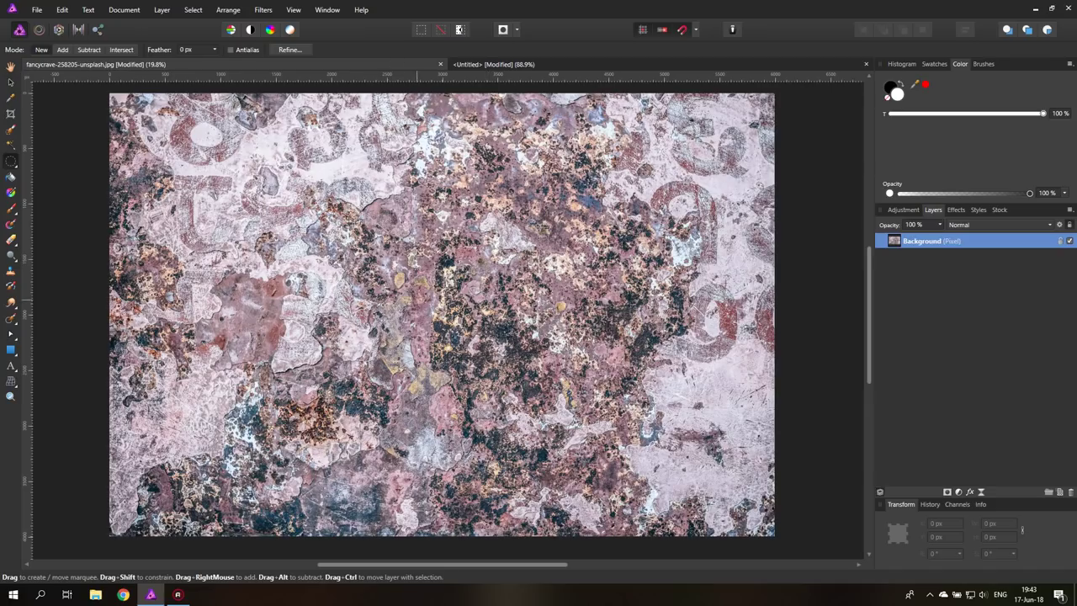
{"action": "left_click", "coordinate": [125, 10]}
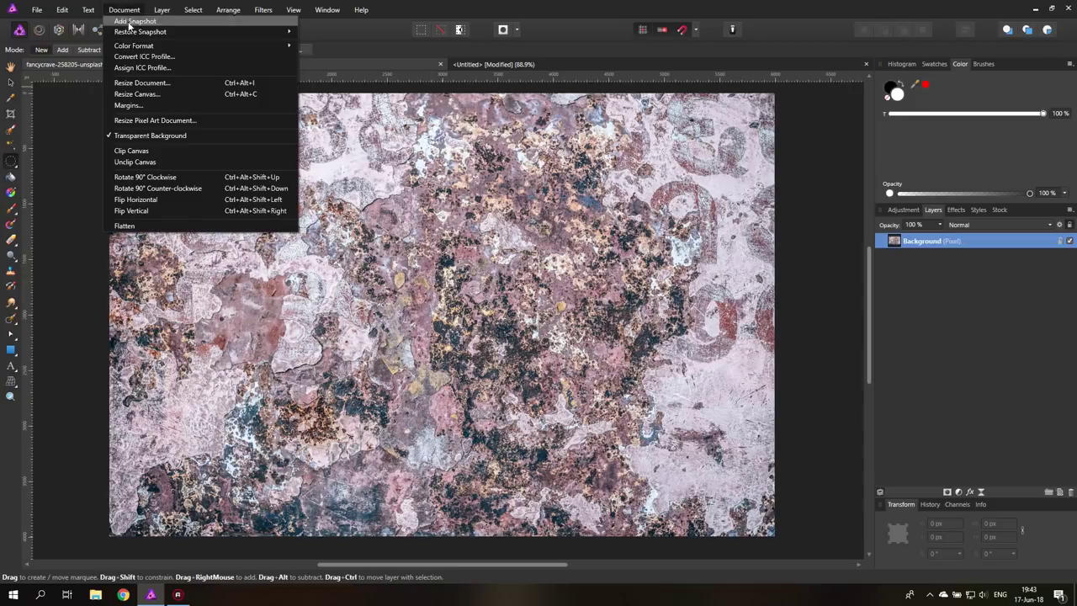
{"action": "left_click", "coordinate": [166, 83]}
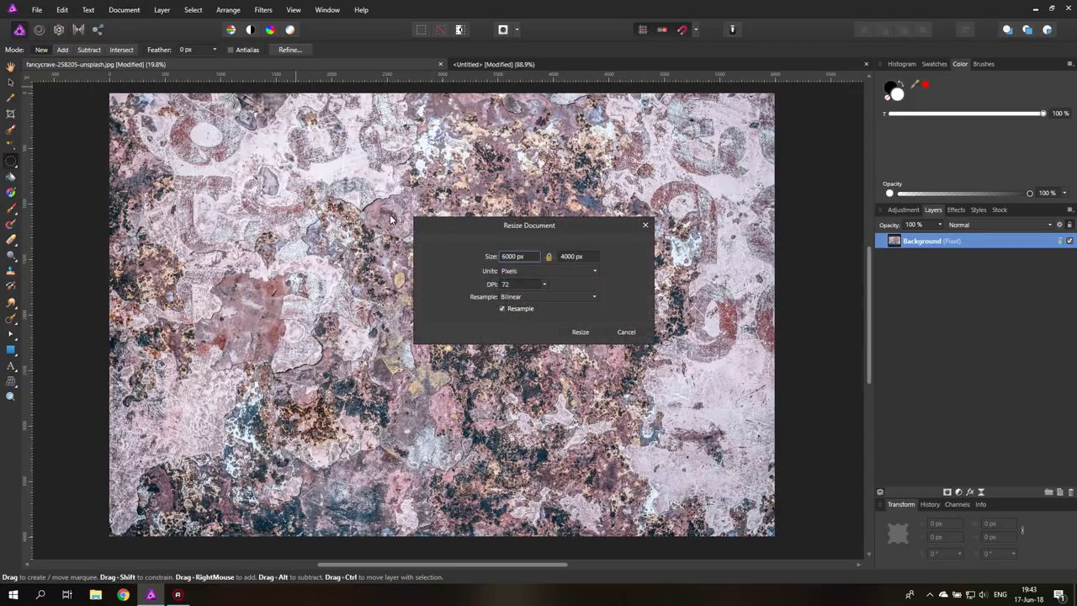
{"action": "left_click_drag", "start_coordinate": [458, 219], "coordinate": [499, 263]}
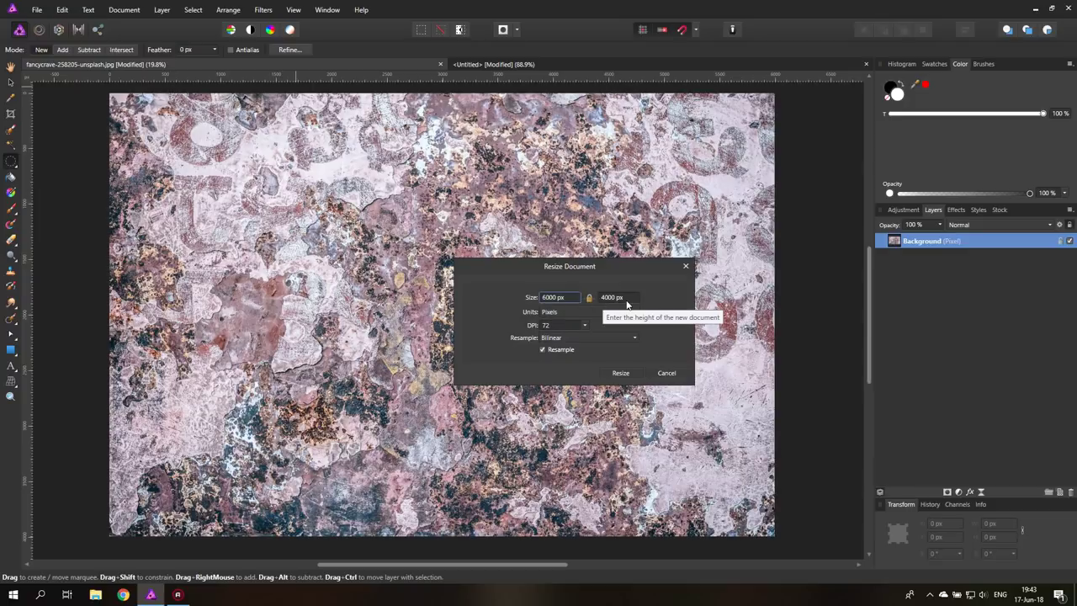
{"action": "left_click", "coordinate": [664, 373]}
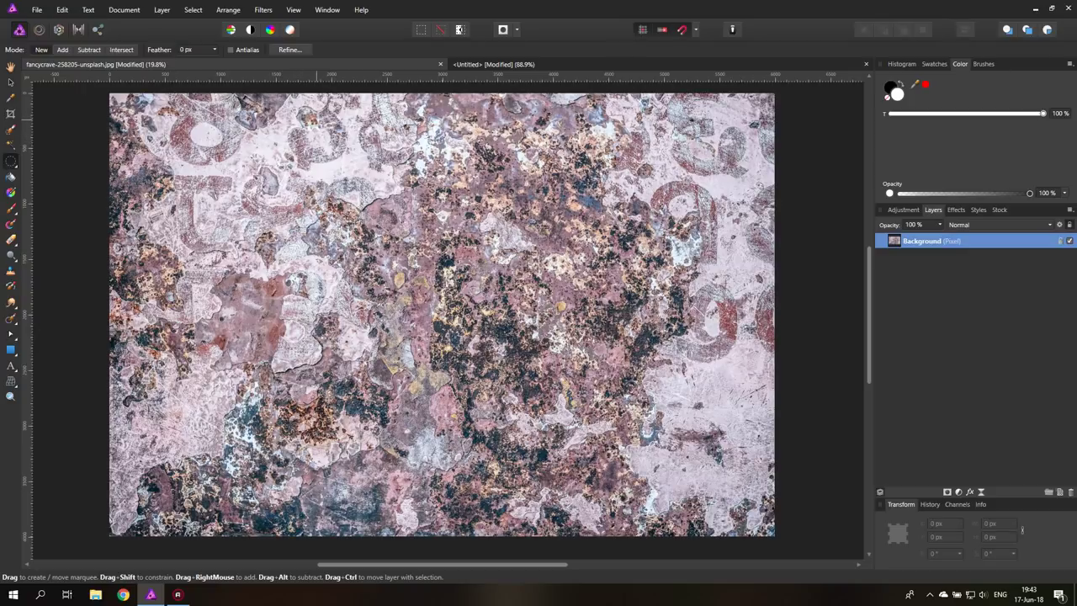
Step: Make a circular marquee selection about 3751 px in diameter around the central part of the texture image
{"action": "left_click_drag", "start_coordinate": [308, 109], "coordinate": [702, 522]}
{"action": "left_click_drag", "start_coordinate": [575, 329], "coordinate": [557, 326]}
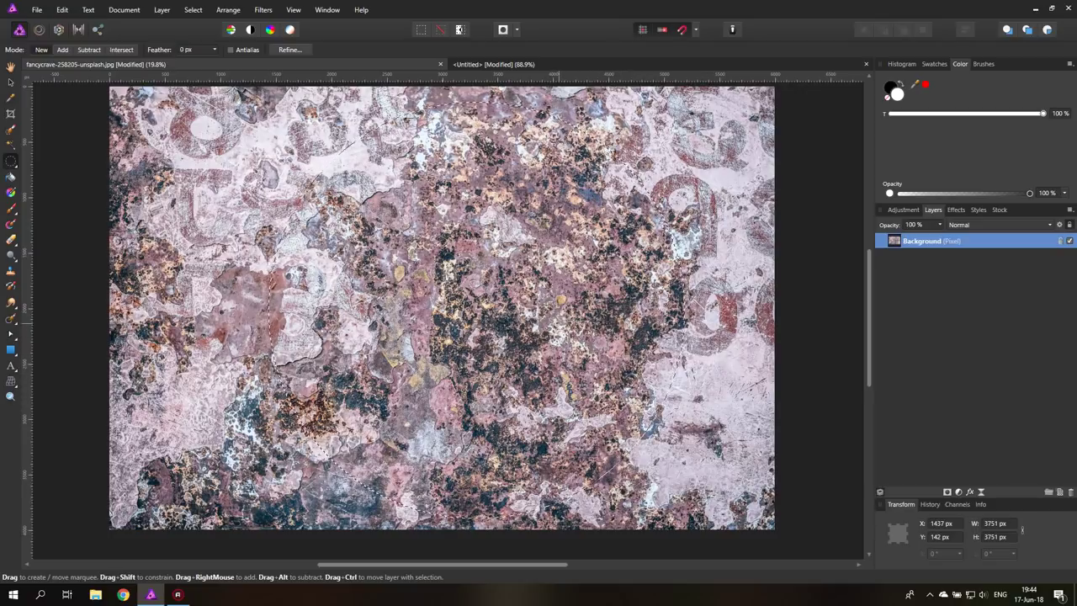
{"action": "scroll", "coordinate": [557, 325], "scroll_direction": "up", "scroll_amount": 2}
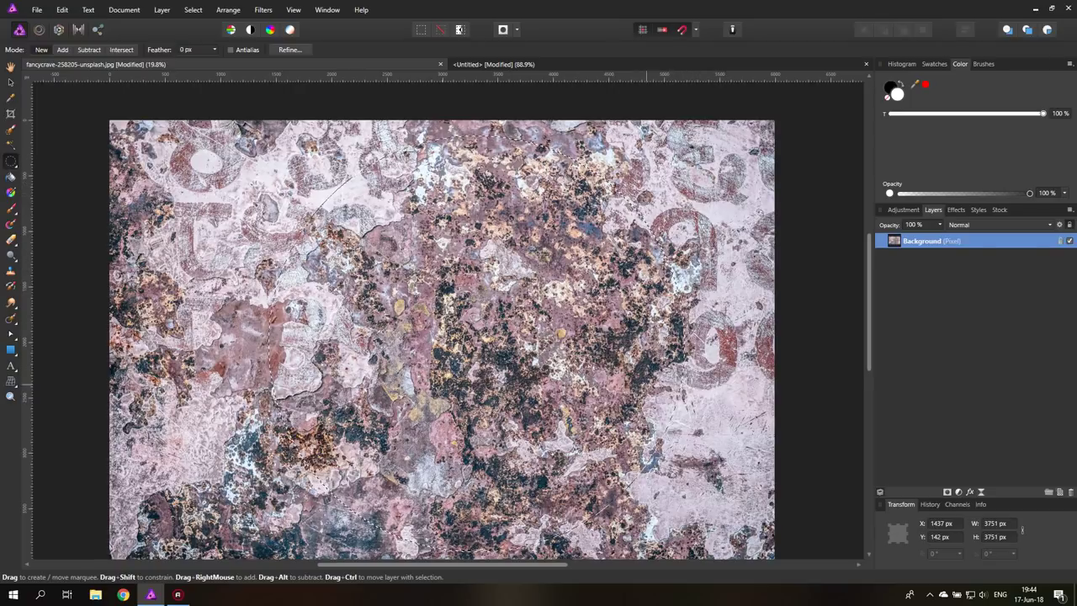
{"action": "scroll", "coordinate": [446, 329], "scroll_direction": "down", "scroll_amount": 1}
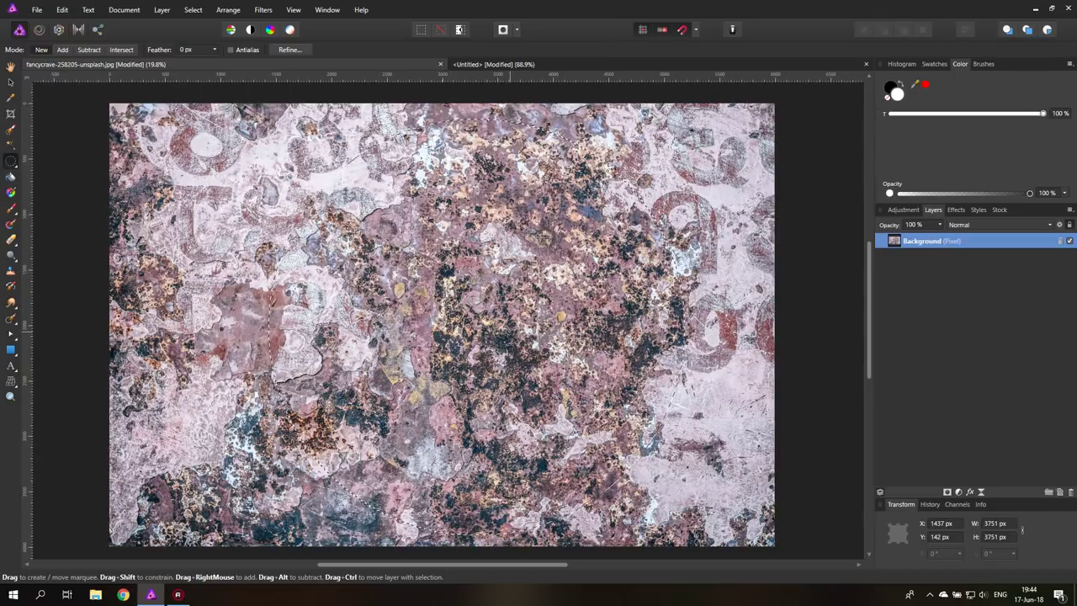
Step: Start a Spherical distortion on the selected circle with 100 % intensity and a 2000 px radius, placing the sphere centre near the selection's middle
{"action": "left_click", "coordinate": [262, 11]}
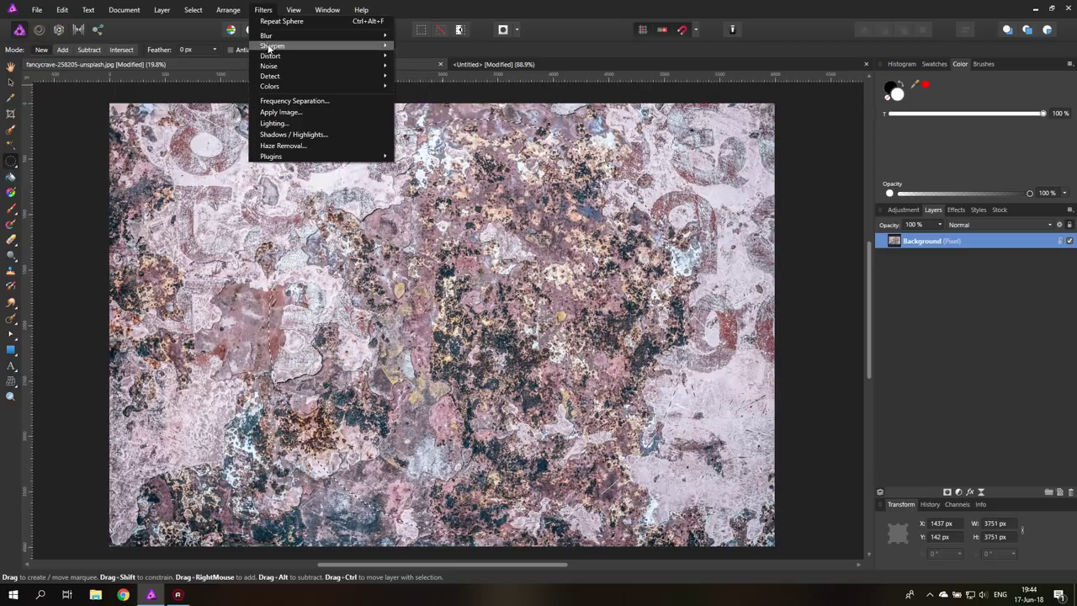
{"action": "mouse_move", "coordinate": [275, 58]}
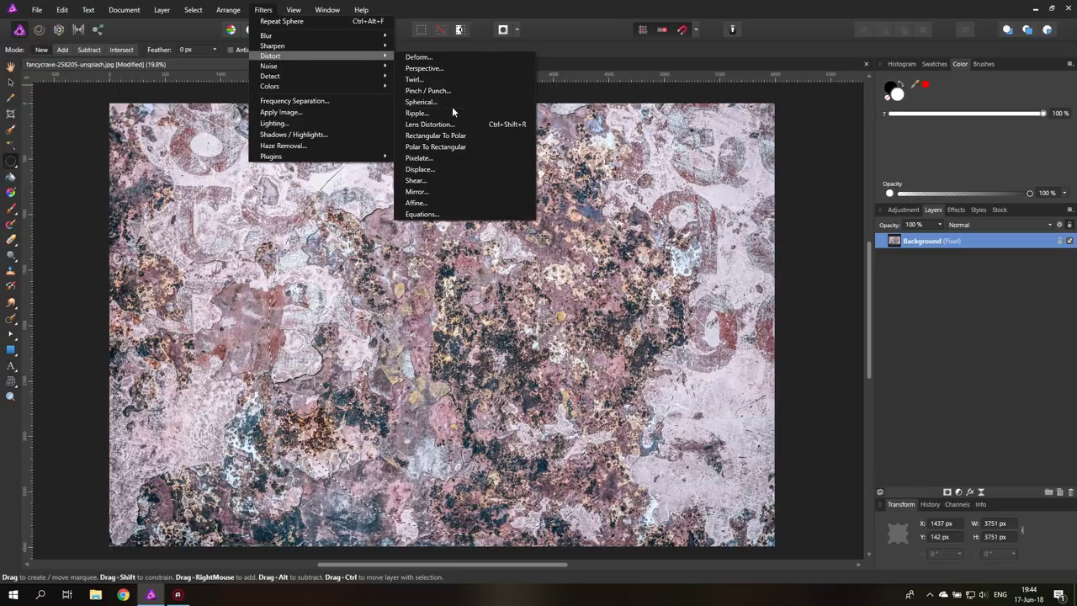
{"action": "left_click", "coordinate": [451, 103]}
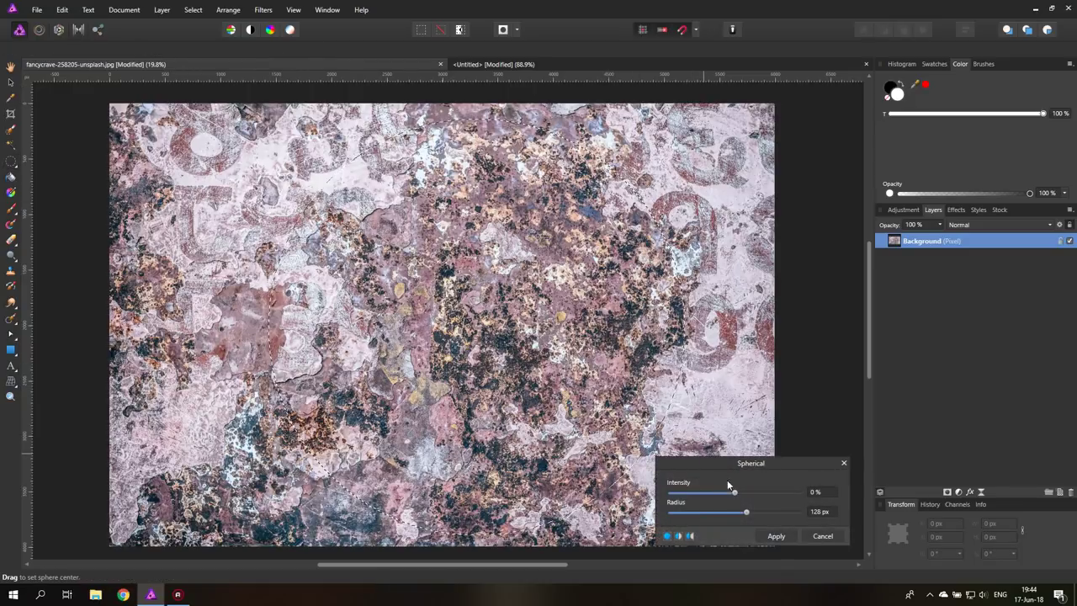
{"action": "left_click_drag", "start_coordinate": [734, 493], "coordinate": [846, 493]}
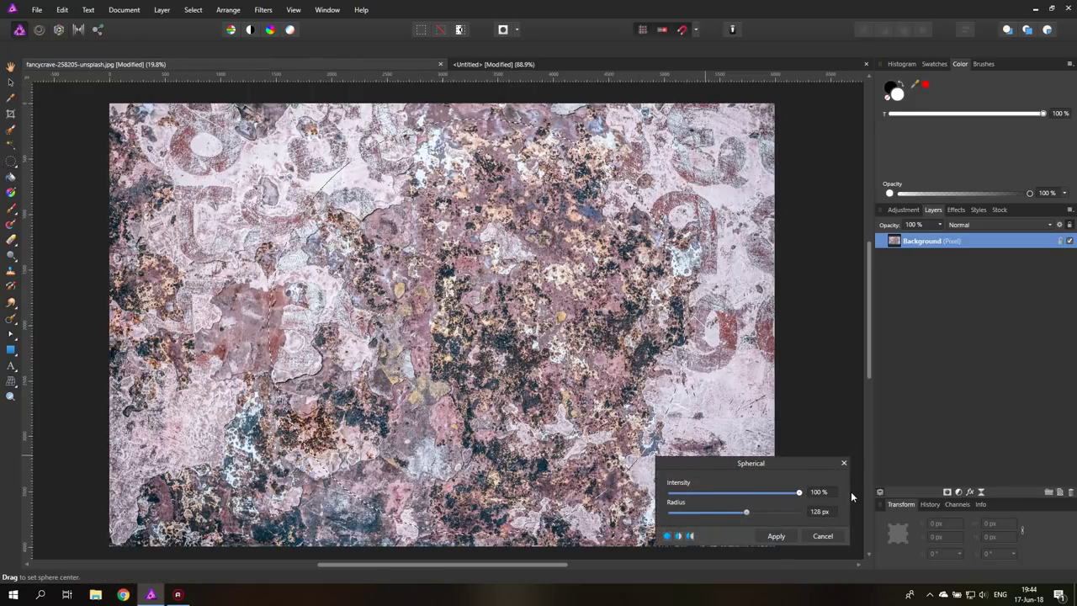
{"action": "left_click_drag", "start_coordinate": [715, 464], "coordinate": [611, 436]}
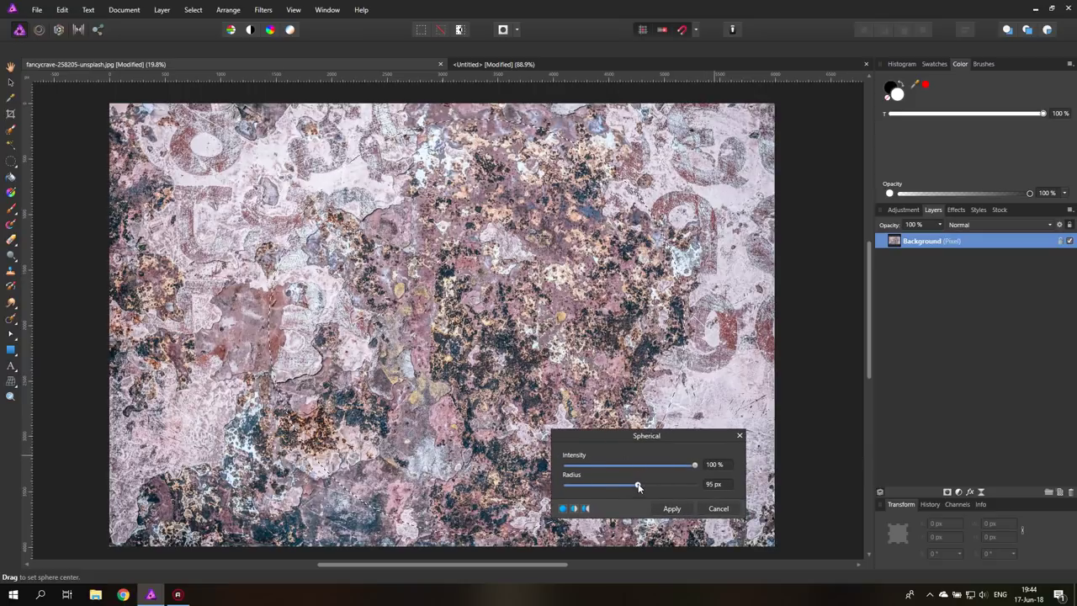
{"action": "left_click_drag", "start_coordinate": [642, 485], "coordinate": [695, 484]}
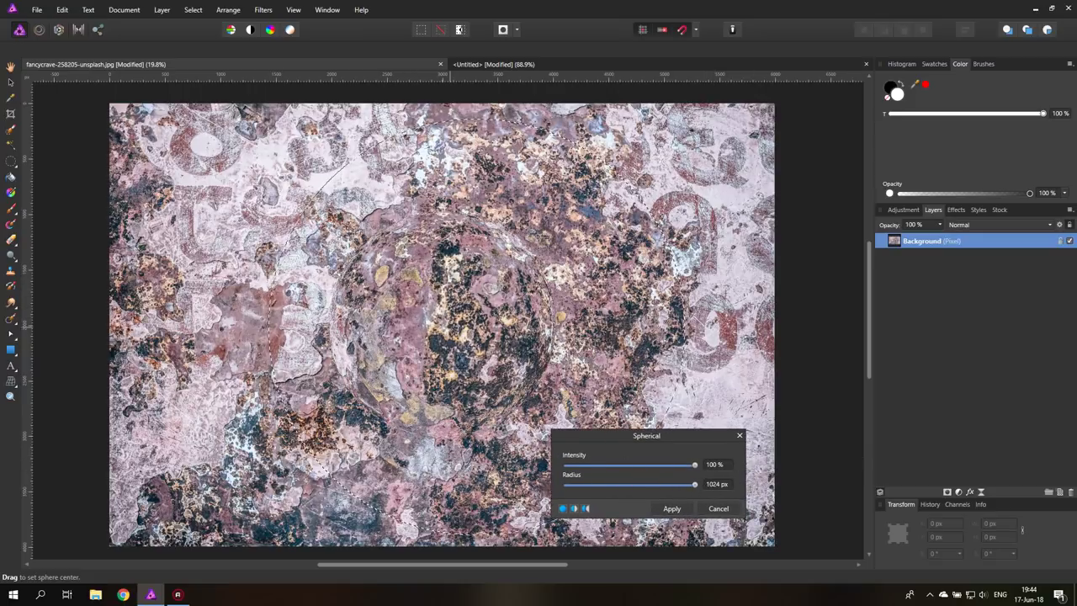
{"action": "left_click", "coordinate": [715, 485]}
{"action": "left_click", "coordinate": [713, 466]}
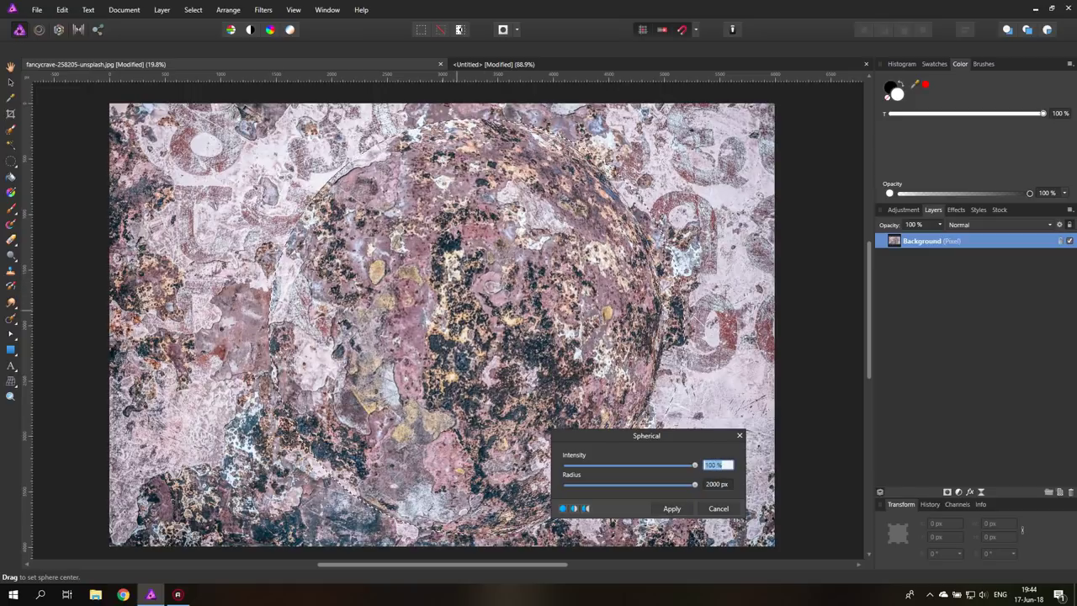
{"action": "left_click_drag", "start_coordinate": [453, 316], "coordinate": [468, 337]}
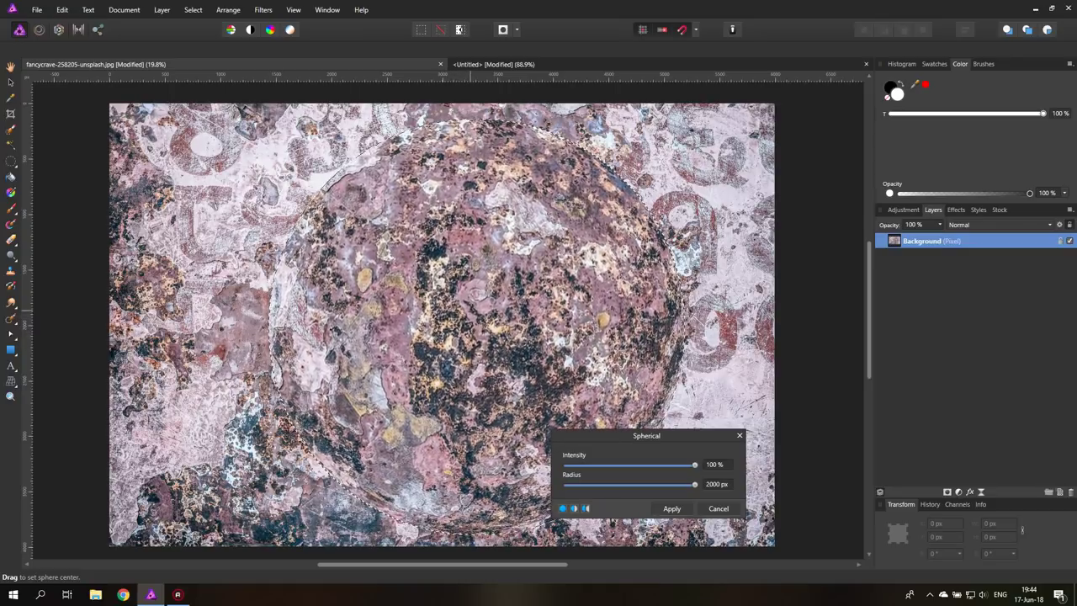
Step: Set the Spherical radius to 1900 px, fine-tune the sphere centre within the circular selection and apply the filter
{"action": "left_click", "coordinate": [716, 484]}
{"action": "key", "text": "BackSpace"}
{"action": "type", "text": "1900"}
{"action": "key", "text": "Return"}
{"action": "left_click", "coordinate": [716, 464]}
{"action": "left_click_drag", "start_coordinate": [492, 305], "coordinate": [483, 315]}
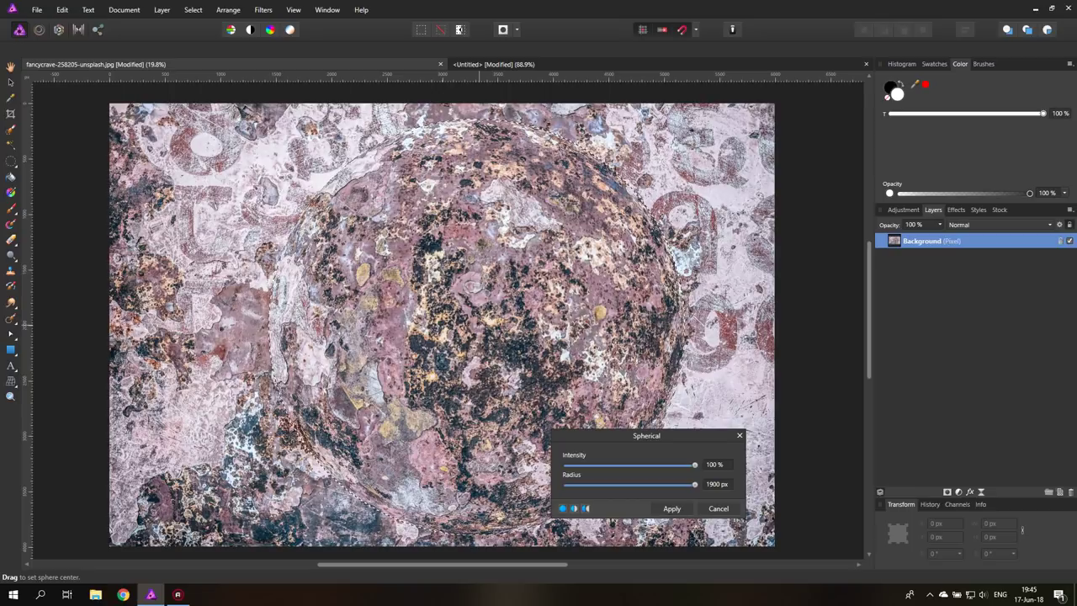
{"action": "left_click", "coordinate": [685, 508]}
Step: Repeat the Spherical filter once more on the circular selection to strengthen the bulge
{"action": "left_click", "coordinate": [228, 10]}
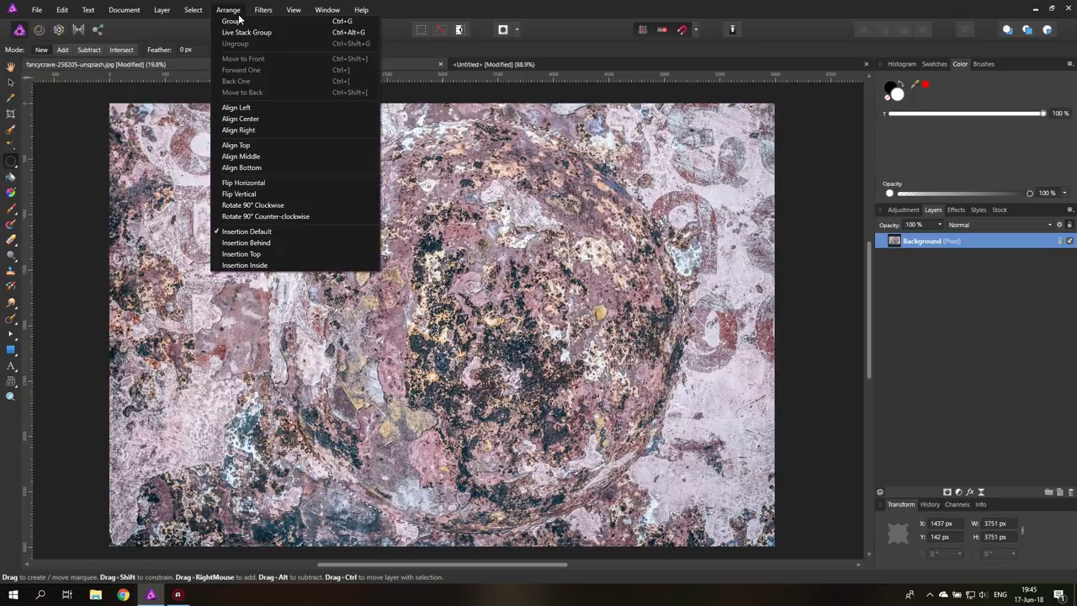
{"action": "mouse_move", "coordinate": [263, 9]}
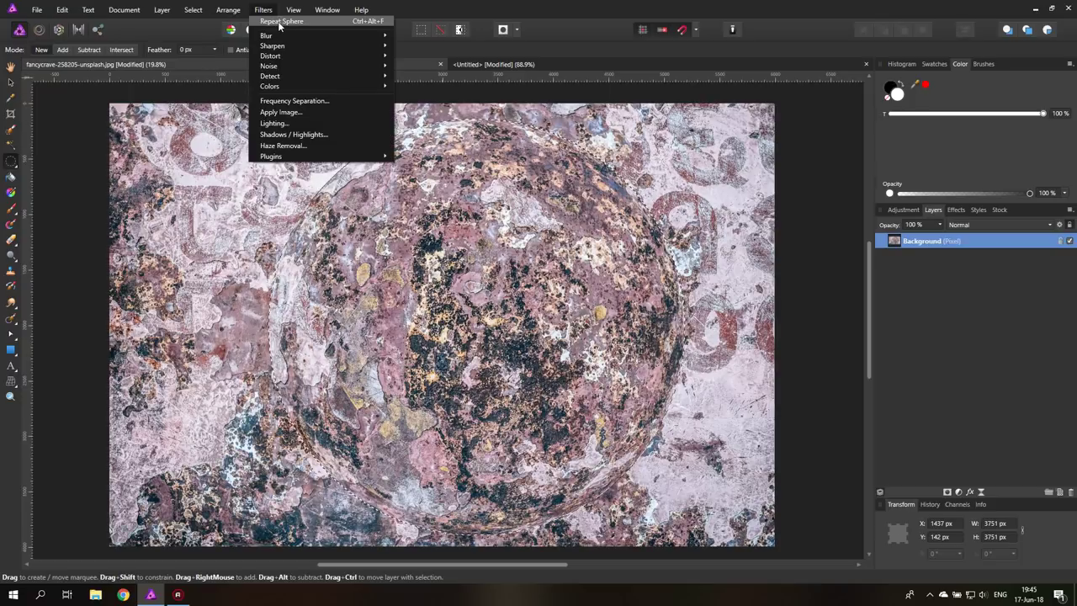
{"action": "left_click", "coordinate": [286, 23]}
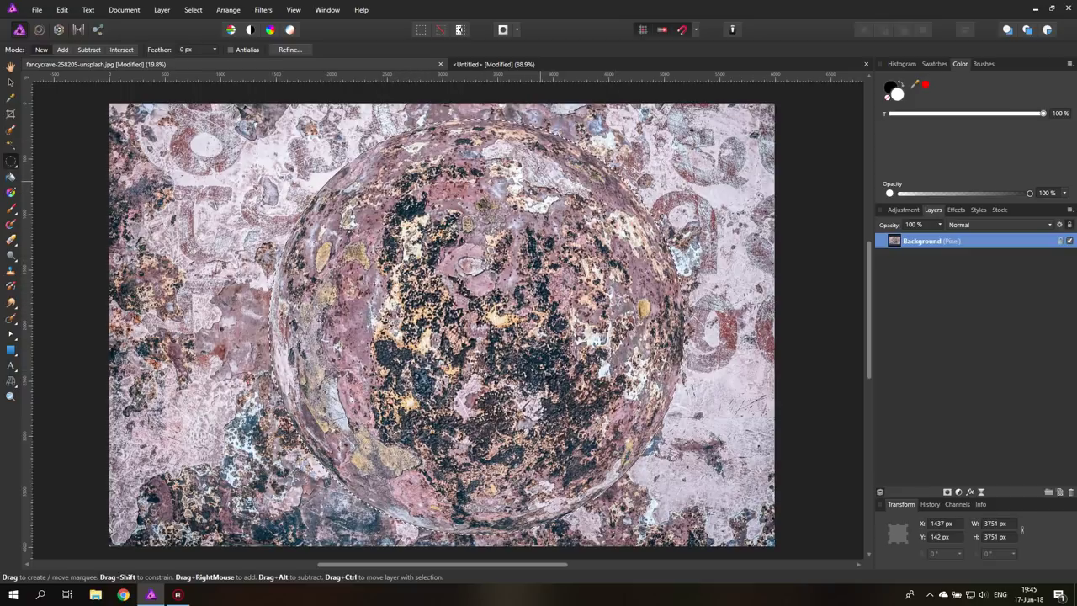
Step: Close the fancycrave texture document without saving its changes, leaving the untitled planet document open
{"action": "left_click", "coordinate": [528, 65]}
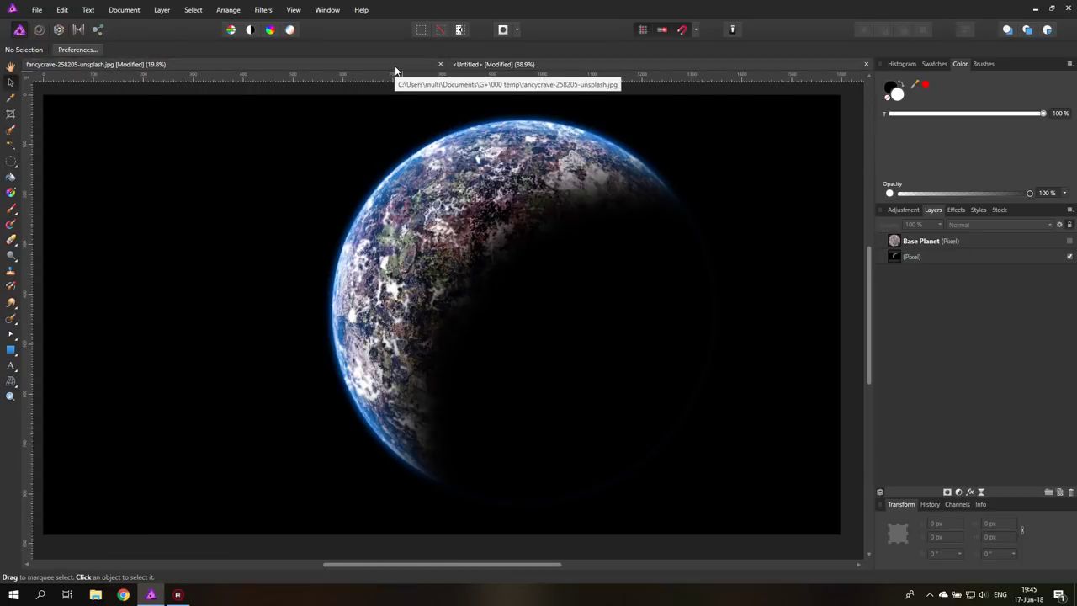
{"action": "left_click", "coordinate": [396, 67]}
{"action": "left_click", "coordinate": [439, 64]}
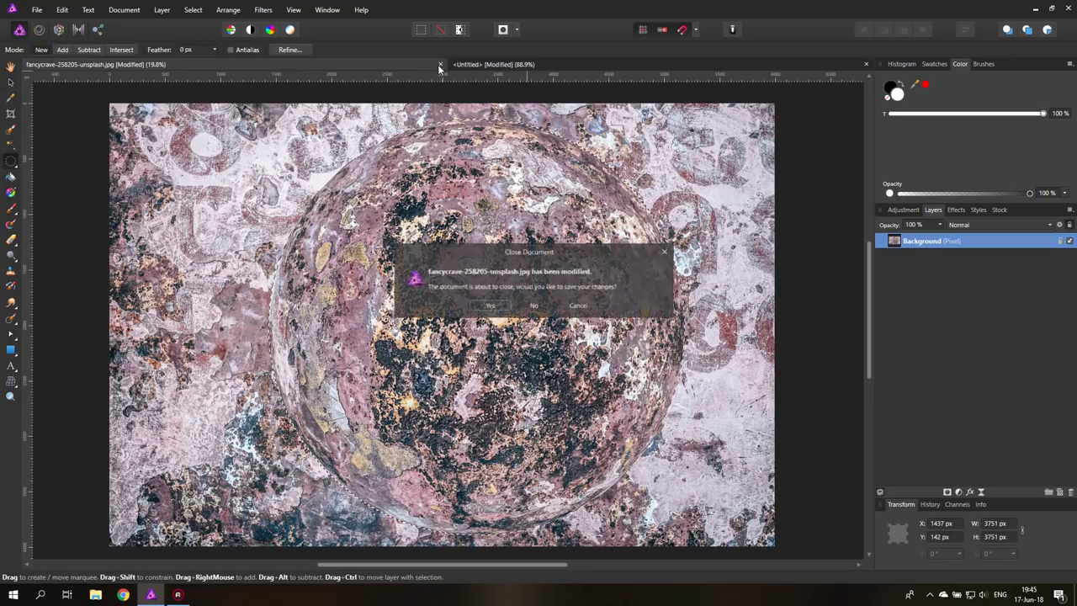
{"action": "left_click", "coordinate": [535, 305]}
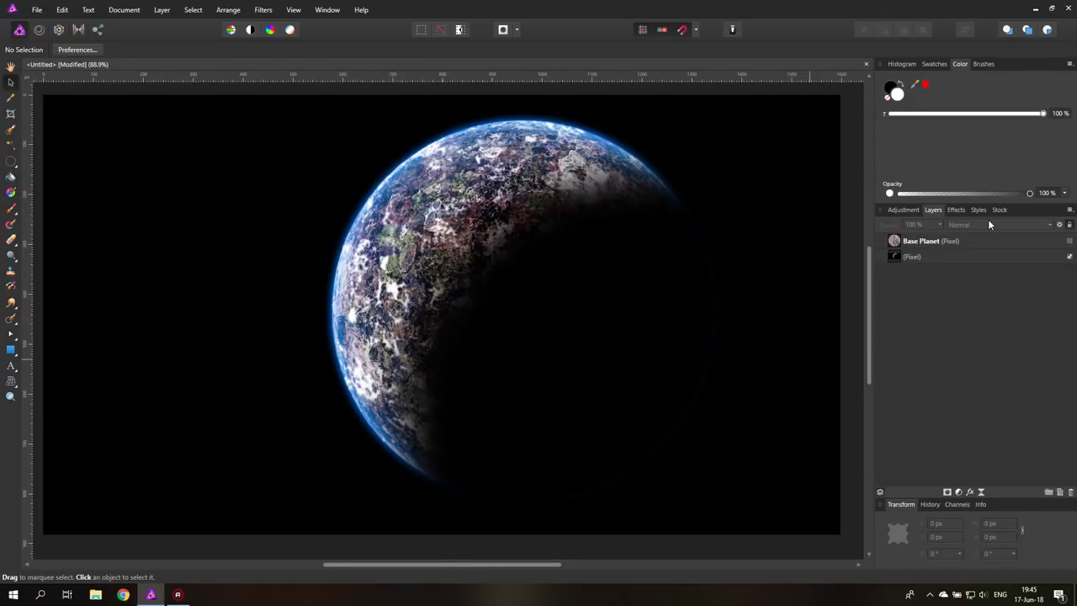
Step: Show the Base Planet layer and hide the finished planet pixel layer beneath it
{"action": "left_click", "coordinate": [1070, 241]}
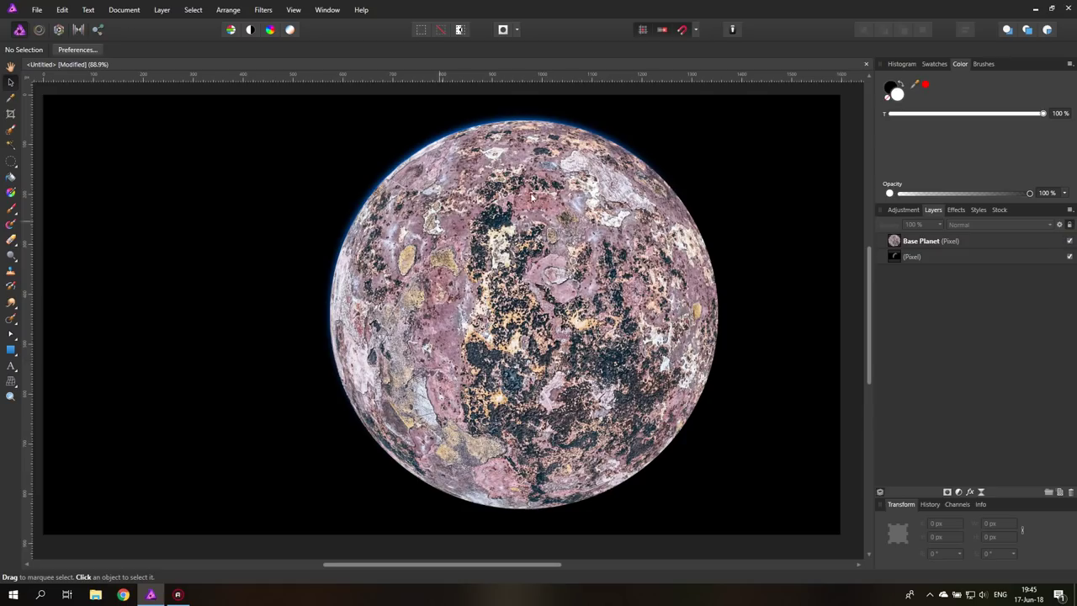
{"action": "left_click", "coordinate": [1069, 256]}
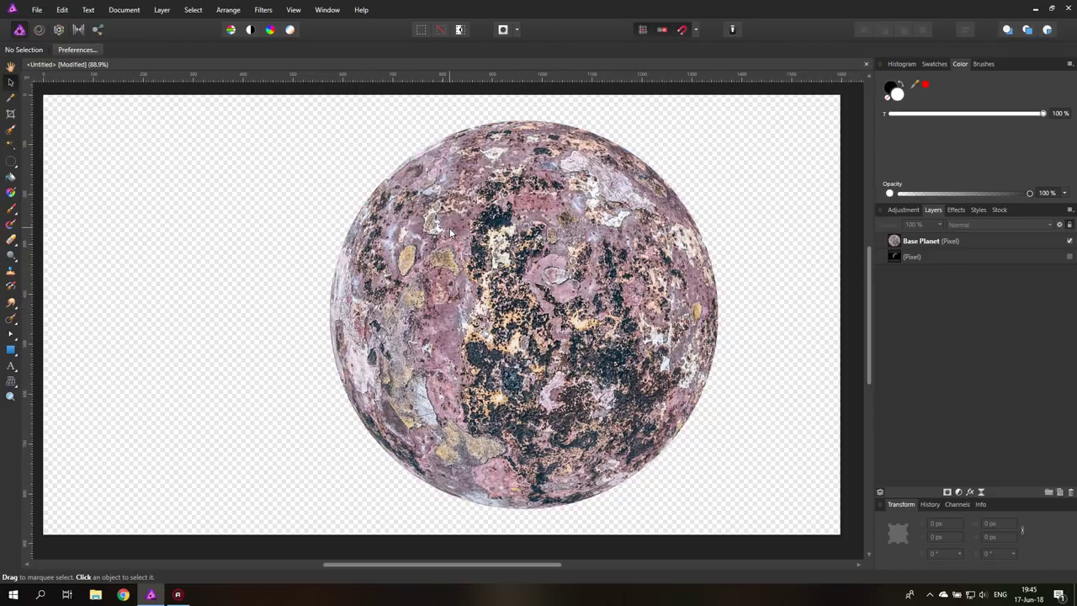
Step: Draw a rectangle about 1621 × 894 px covering the whole canvas and fill it with black
{"action": "left_click", "coordinate": [11, 350]}
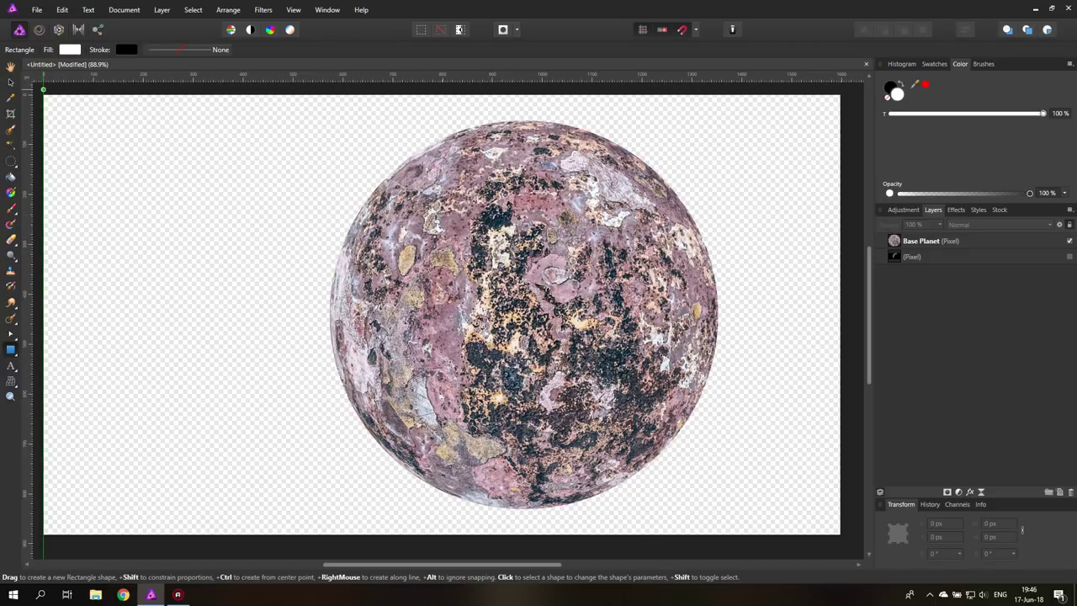
{"action": "left_click_drag", "start_coordinate": [44, 89], "coordinate": [846, 534]}
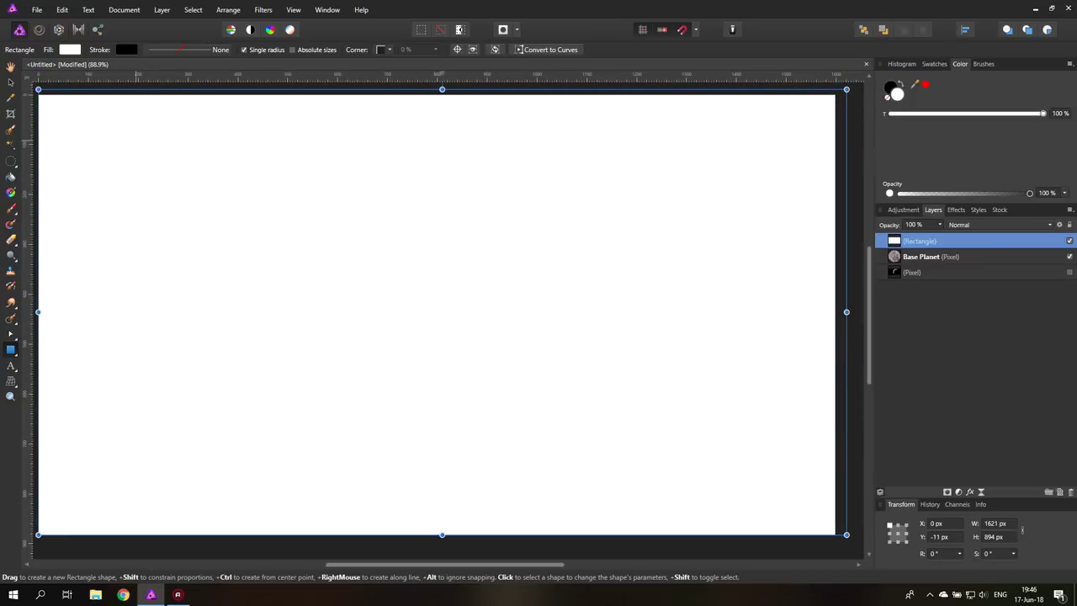
{"action": "left_click_drag", "start_coordinate": [462, 565], "coordinate": [457, 565]}
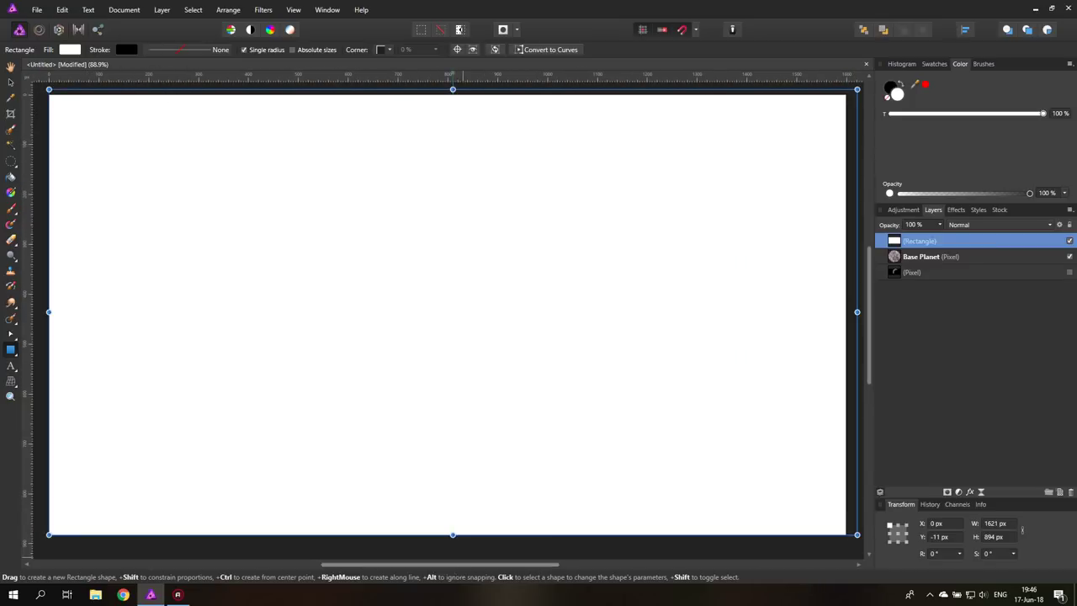
{"action": "left_click", "coordinate": [71, 52]}
{"action": "left_click_drag", "start_coordinate": [89, 170], "coordinate": [21, 190]}
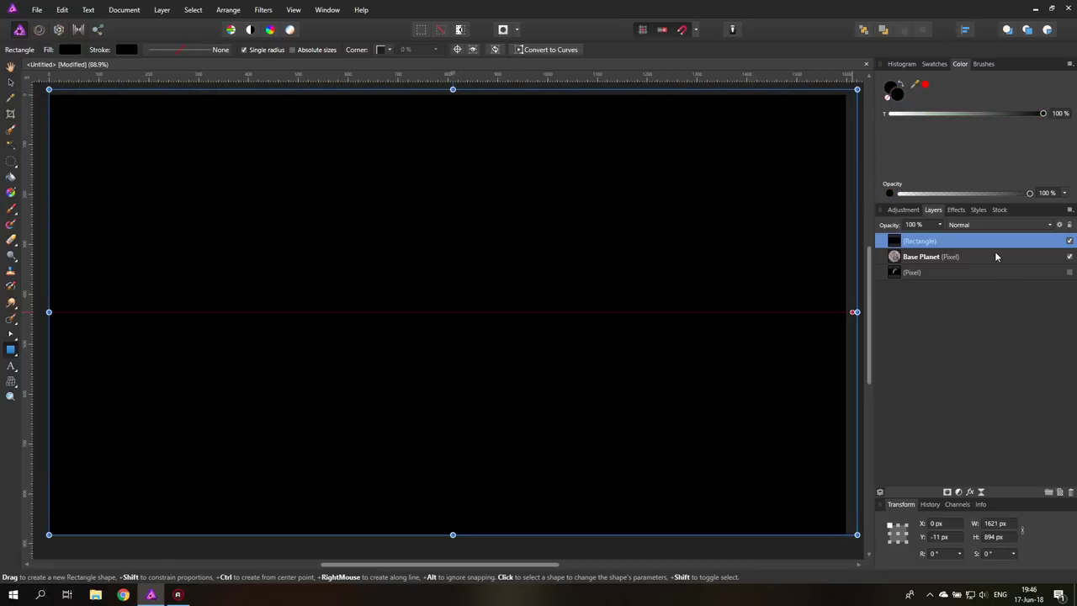
Step: Place the black rectangle layer beneath Base Planet and rename it Space
{"action": "left_click_drag", "start_coordinate": [896, 259], "coordinate": [898, 239]}
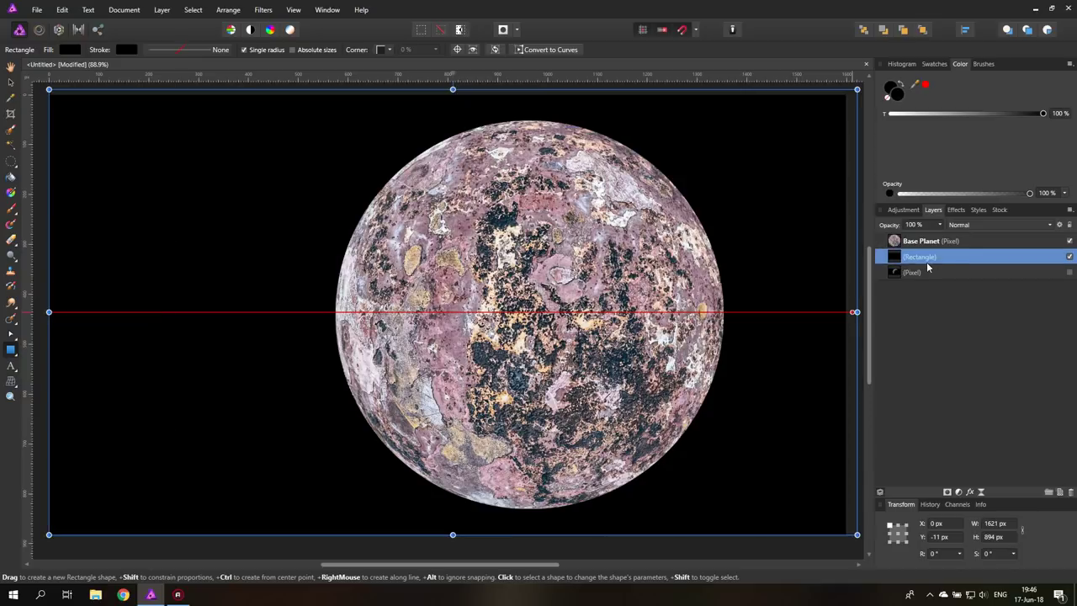
{"action": "double_click", "coordinate": [917, 257]}
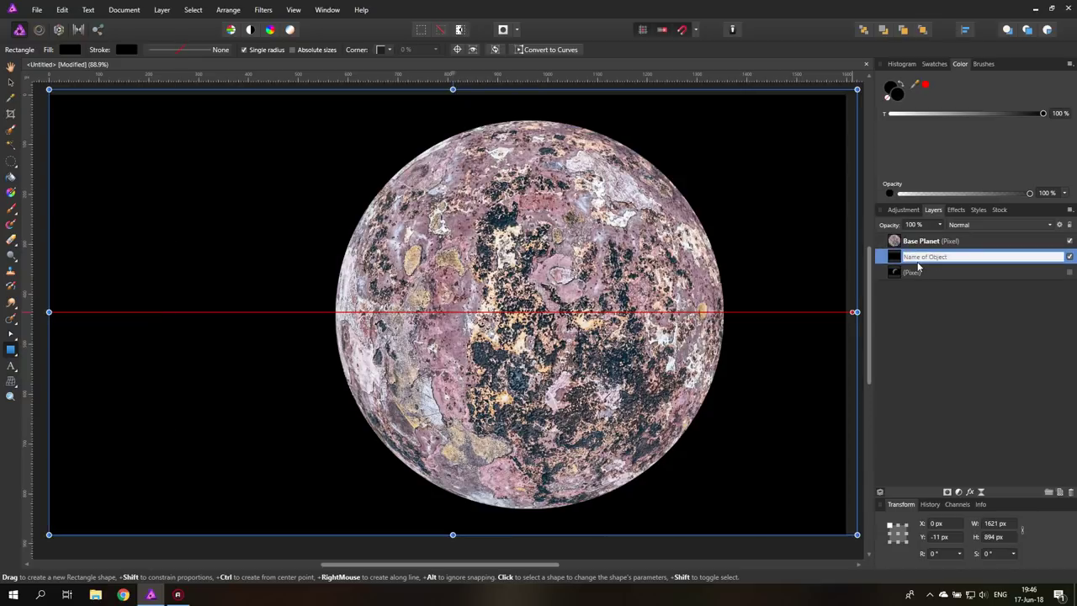
{"action": "key", "text": "Return"}
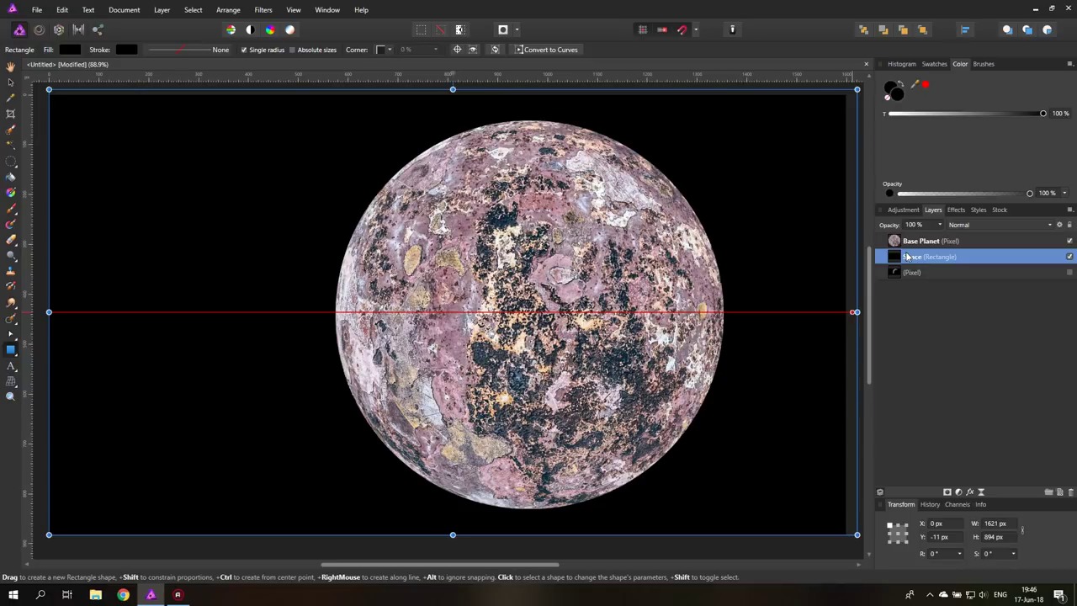
Step: Add a Black and White adjustment above the Base Planet layer
{"action": "left_click", "coordinate": [893, 244]}
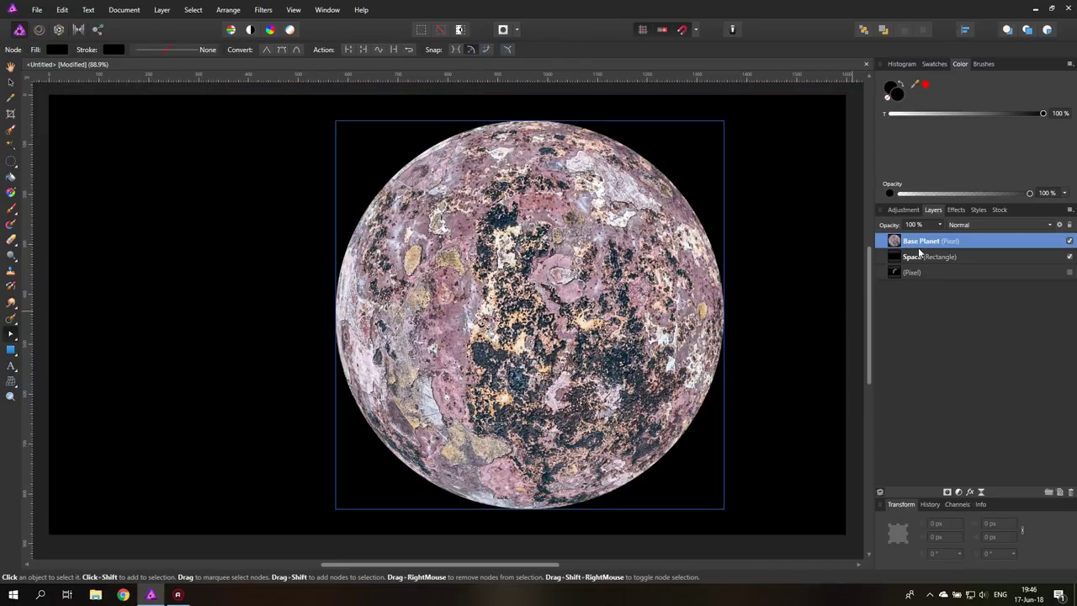
{"action": "left_click", "coordinate": [959, 493]}
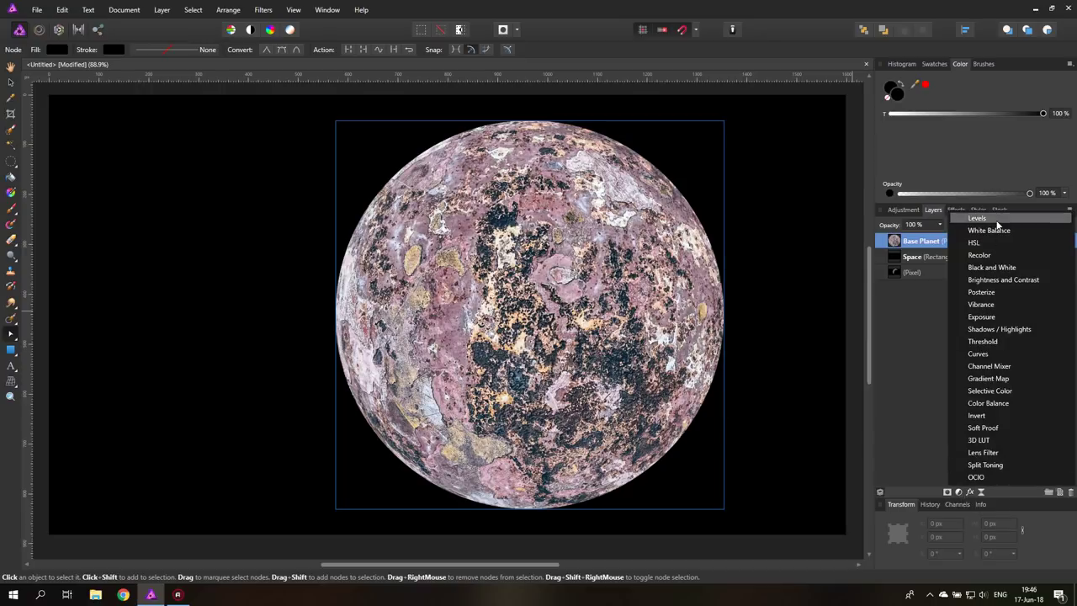
{"action": "left_click", "coordinate": [992, 267]}
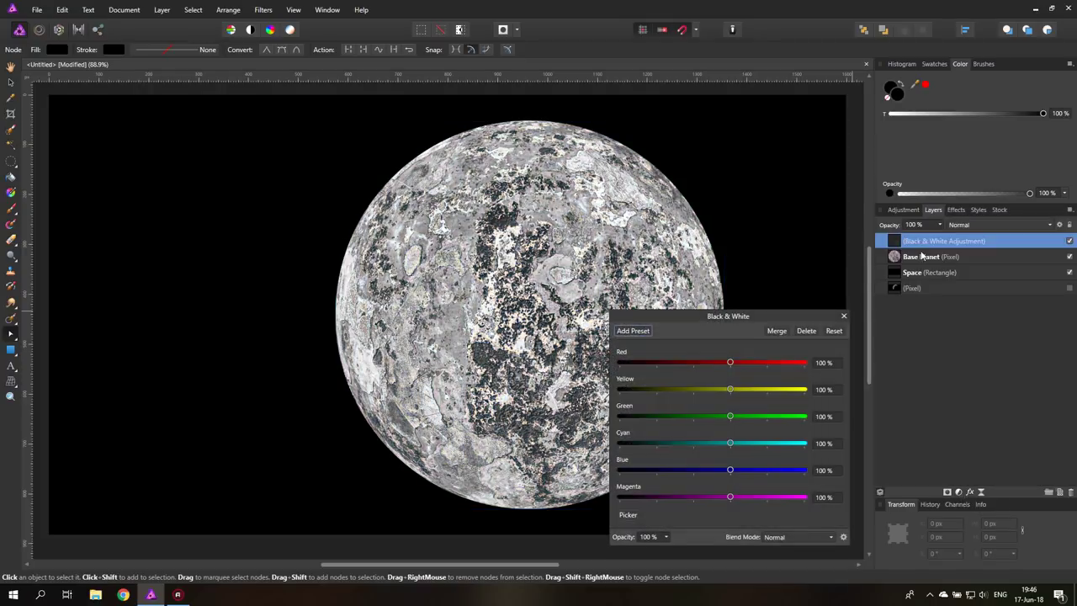
Step: Nest the Black & White adjustment inside Base Planet and set Red 57%, Yellow 160%, Green 74%, Cyan -10%, Blue 34% and Magenta -57%
{"action": "left_click_drag", "start_coordinate": [901, 250], "coordinate": [905, 264]}
{"action": "mouse_move", "coordinate": [729, 362]}
{"action": "left_mouse_down"}
{"action": "mouse_move", "coordinate": [781, 362]}
{"action": "mouse_move", "coordinate": [721, 363]}
{"action": "mouse_move", "coordinate": [752, 362]}
{"action": "mouse_move", "coordinate": [687, 390]}
{"action": "mouse_move", "coordinate": [754, 397]}
{"action": "mouse_move", "coordinate": [716, 364]}
{"action": "left_mouse_up"}
{"action": "left_click_drag", "start_coordinate": [680, 320], "coordinate": [805, 317]}
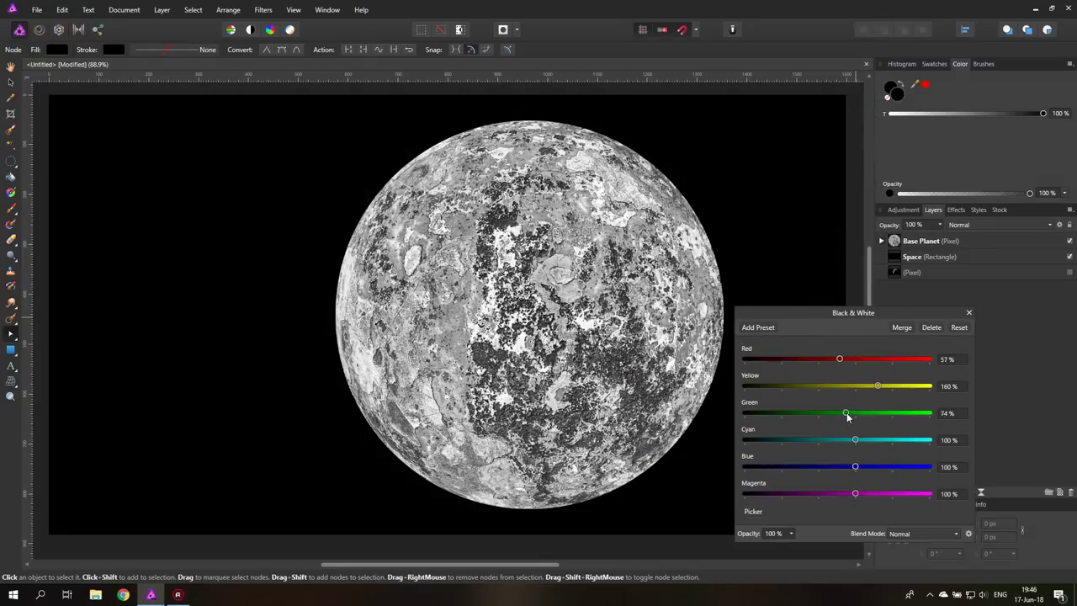
{"action": "mouse_move", "coordinate": [857, 441]}
{"action": "left_mouse_down"}
{"action": "mouse_move", "coordinate": [917, 442]}
{"action": "mouse_move", "coordinate": [820, 441]}
{"action": "mouse_move", "coordinate": [904, 468]}
{"action": "mouse_move", "coordinate": [834, 472]}
{"action": "mouse_move", "coordinate": [854, 499]}
{"action": "mouse_move", "coordinate": [801, 497]}
{"action": "mouse_move", "coordinate": [878, 498]}
{"action": "mouse_move", "coordinate": [789, 497]}
{"action": "mouse_move", "coordinate": [801, 498]}
{"action": "left_mouse_up"}
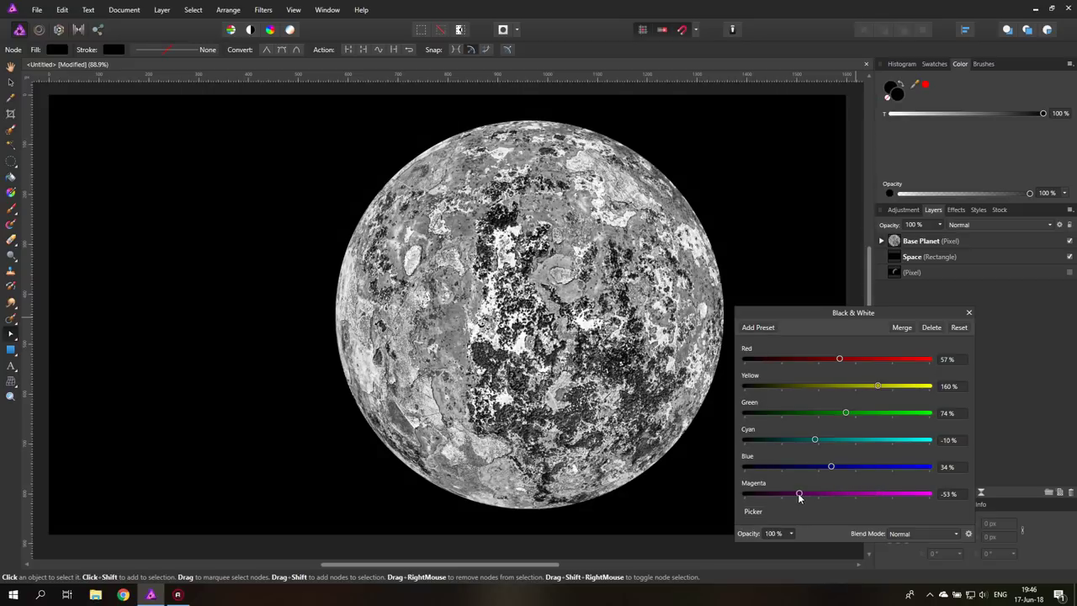
{"action": "left_click_drag", "start_coordinate": [802, 496], "coordinate": [799, 497]}
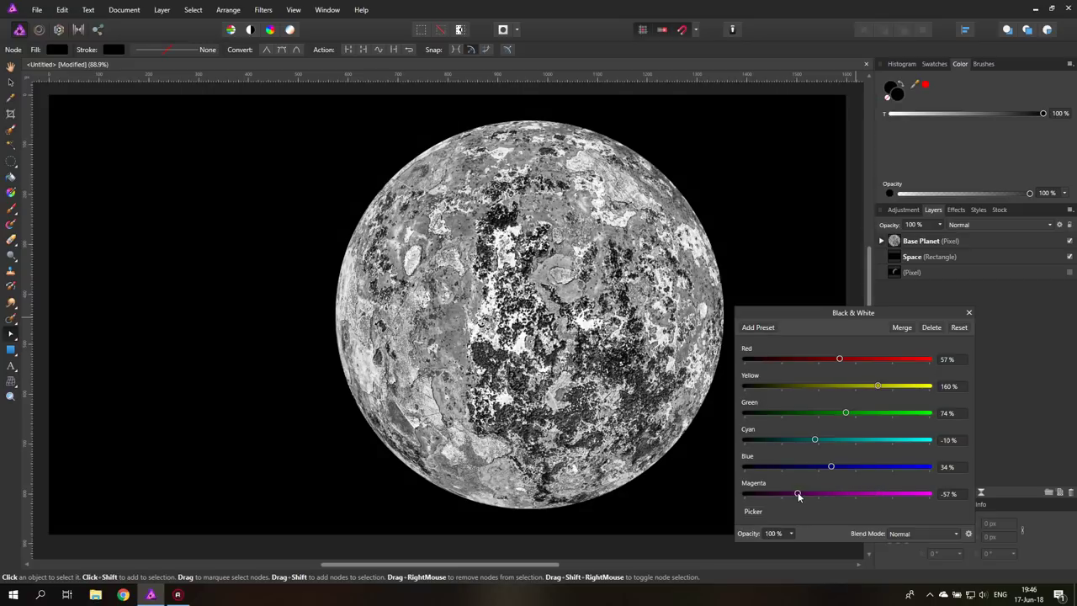
{"action": "left_click", "coordinate": [968, 314]}
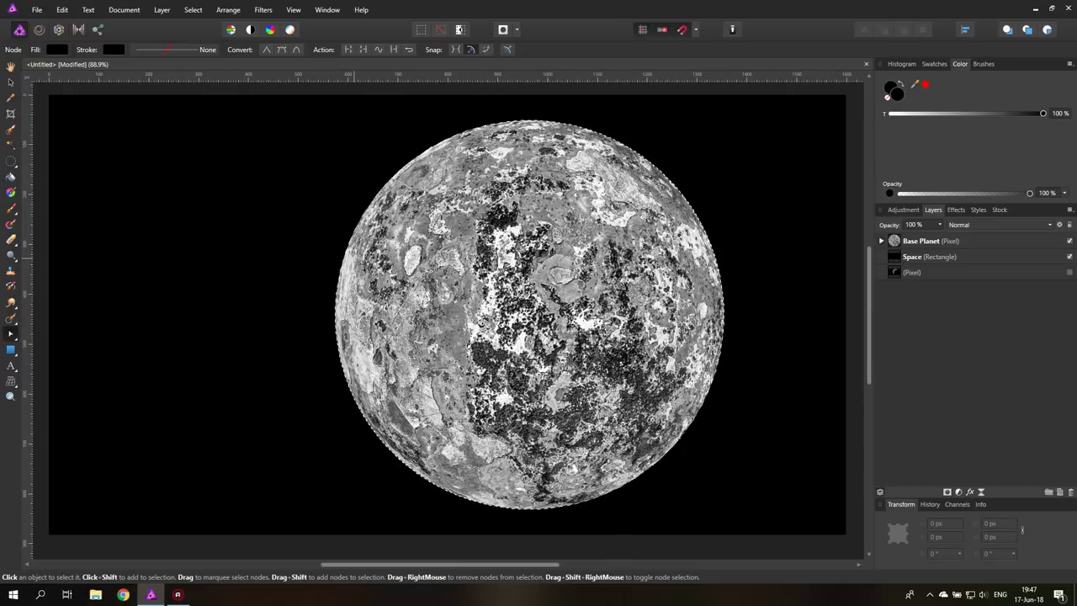
Step: With the planet's outline selected, add a new pixel layer above Base Planet and name it Atmo
{"action": "left_click", "coordinate": [1061, 492]}
{"action": "left_click", "coordinate": [881, 241]}
{"action": "left_click_drag", "start_coordinate": [900, 255], "coordinate": [906, 239]}
{"action": "double_click", "coordinate": [911, 242]}
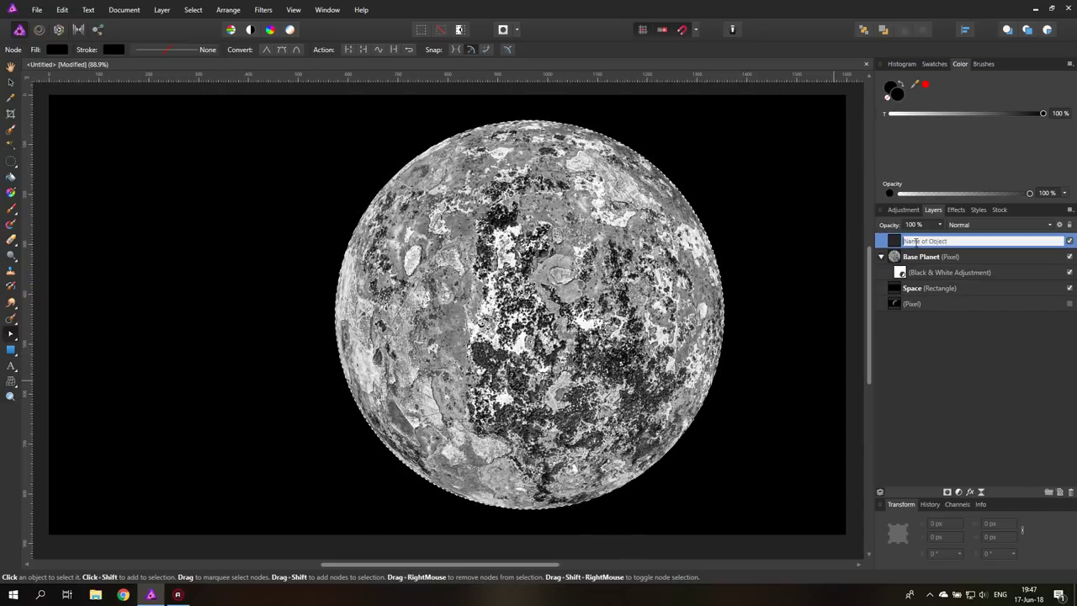
{"action": "type", "text": "Glow"}
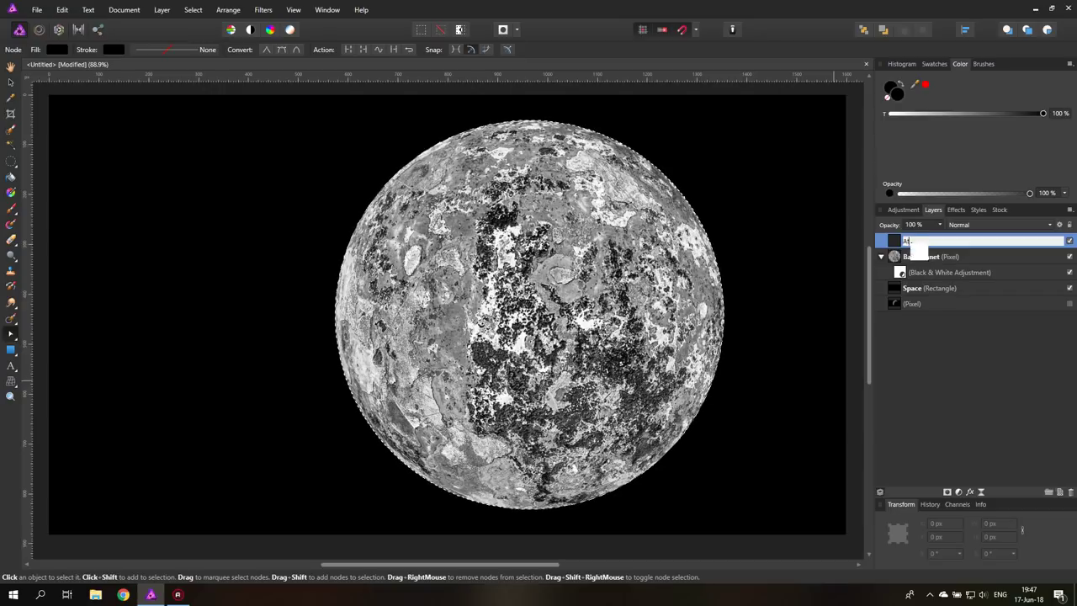
{"action": "key", "text": "Return"}
{"action": "type", "text": "Atmo"}
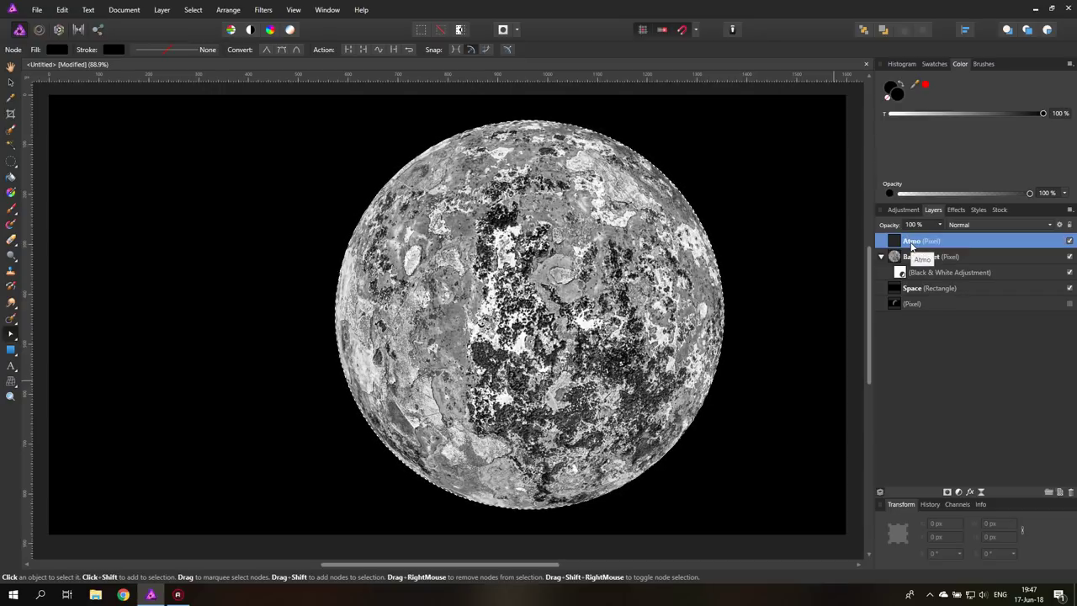
{"action": "key", "text": "Return"}
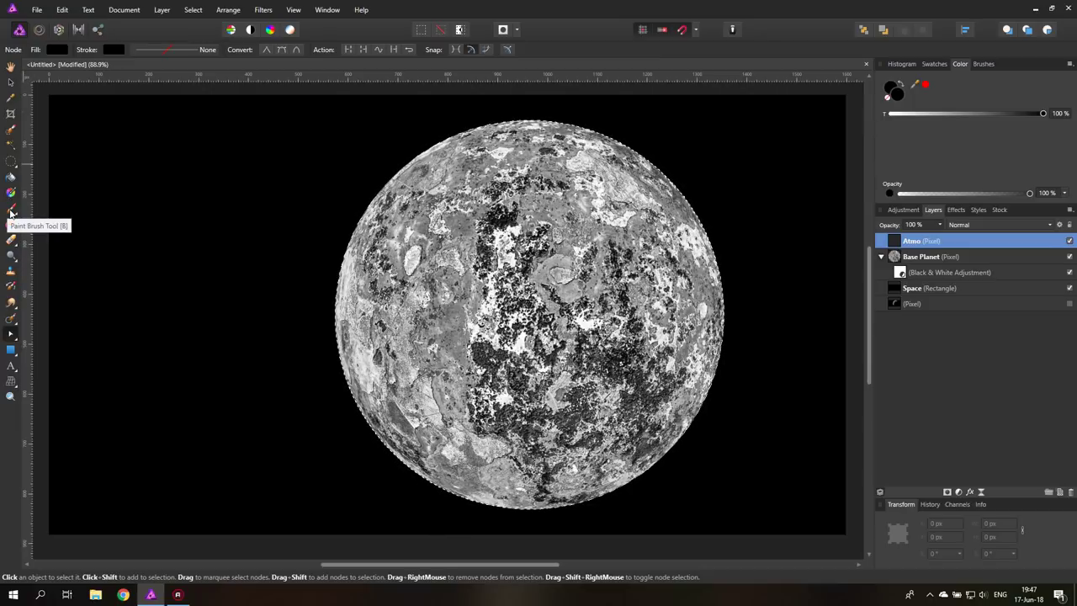
Step: Paint the whole circular selection black on the Atmo layer with a 374 px Paint Brush at 100% hardness
{"action": "left_click", "coordinate": [10, 211]}
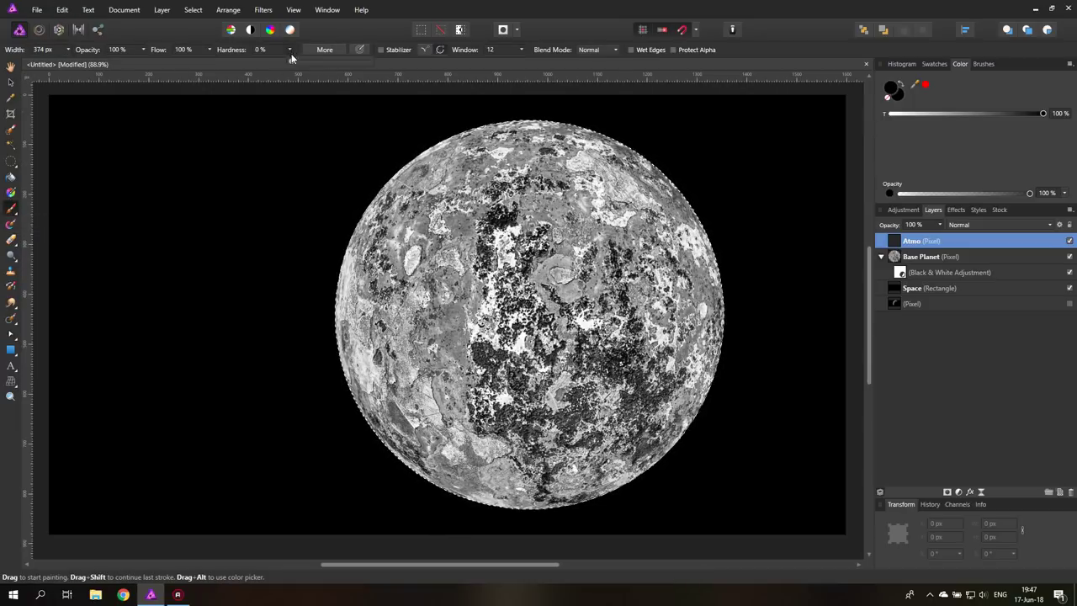
{"action": "left_click_drag", "start_coordinate": [290, 50], "coordinate": [371, 61]}
{"action": "mouse_move", "coordinate": [538, 308]}
{"action": "left_mouse_down"}
{"action": "mouse_move", "coordinate": [527, 250]}
{"action": "mouse_move", "coordinate": [575, 154]}
{"action": "mouse_move", "coordinate": [549, 284]}
{"action": "left_mouse_up"}
{"action": "left_click_drag", "start_coordinate": [582, 432], "coordinate": [738, 337]}
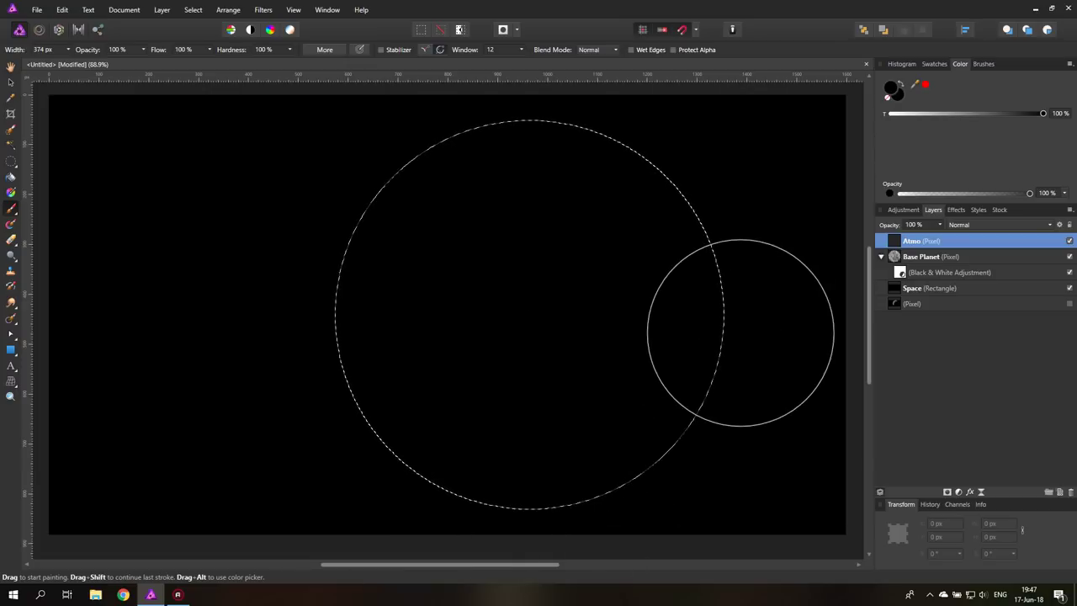
Step: Set the Atmo layer's blend mode to Soft Light
{"action": "left_click", "coordinate": [11, 82]}
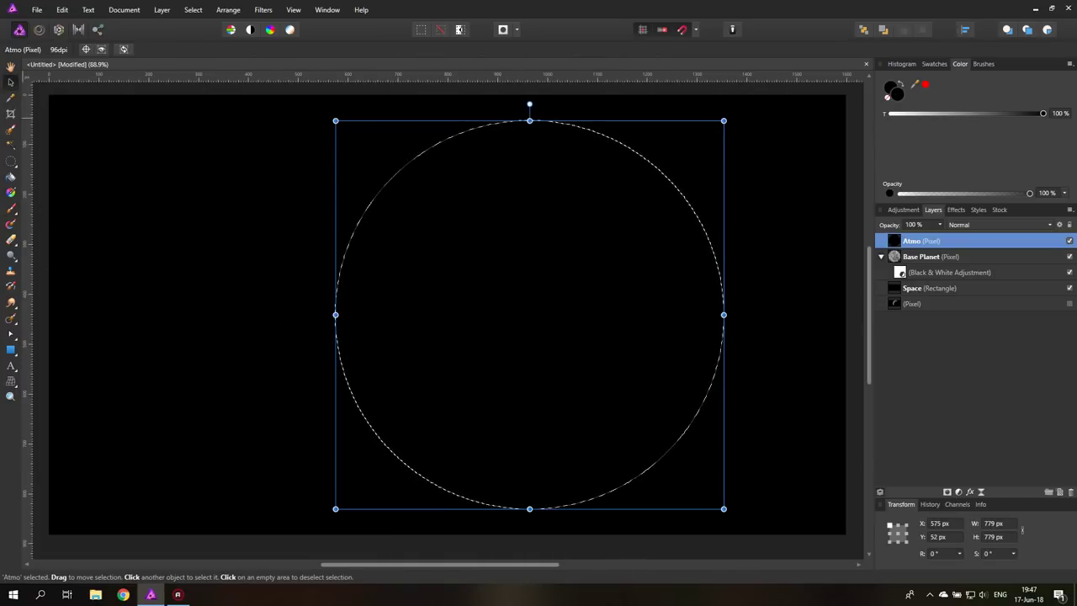
{"action": "left_click", "coordinate": [999, 224]}
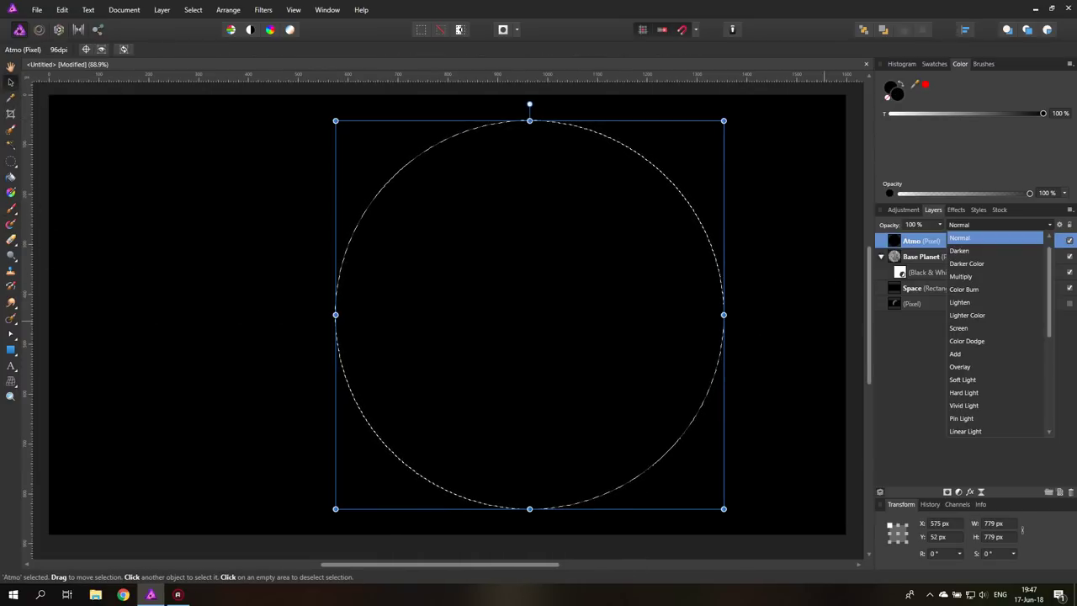
{"action": "left_click", "coordinate": [963, 380]}
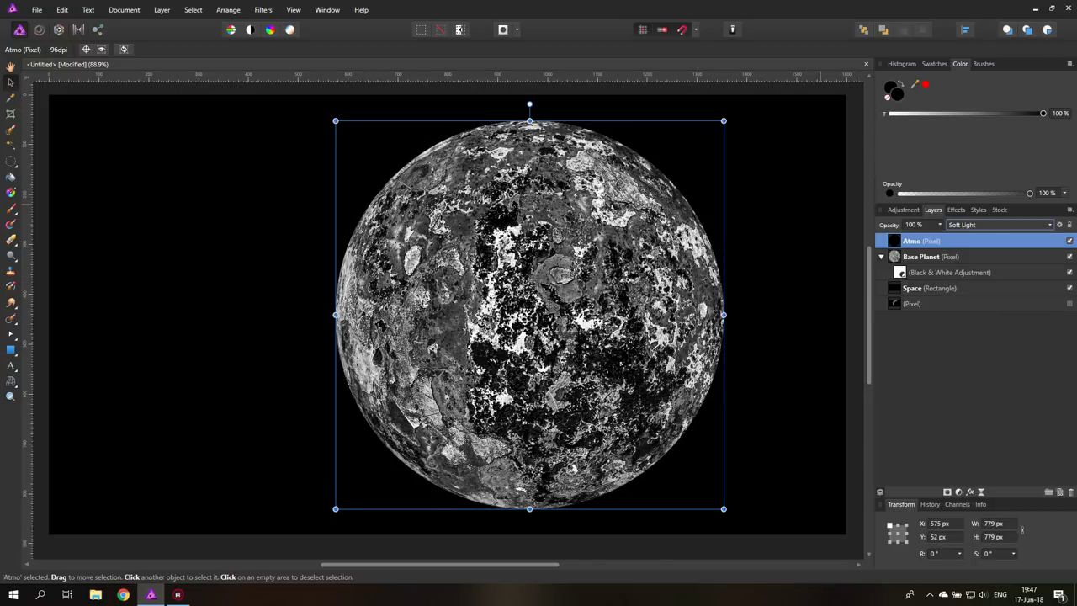
Step: Enable the Inner Shadow effect on the Atmo layer and colour it blue with RGB 0, 100, 197
{"action": "left_click", "coordinate": [956, 209]}
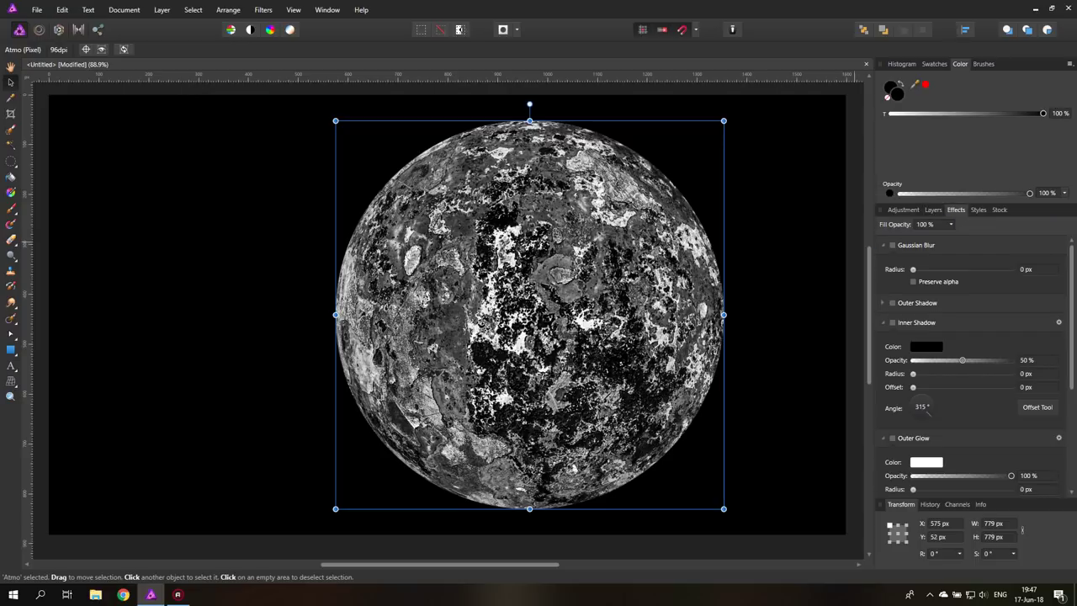
{"action": "left_click", "coordinate": [934, 209]}
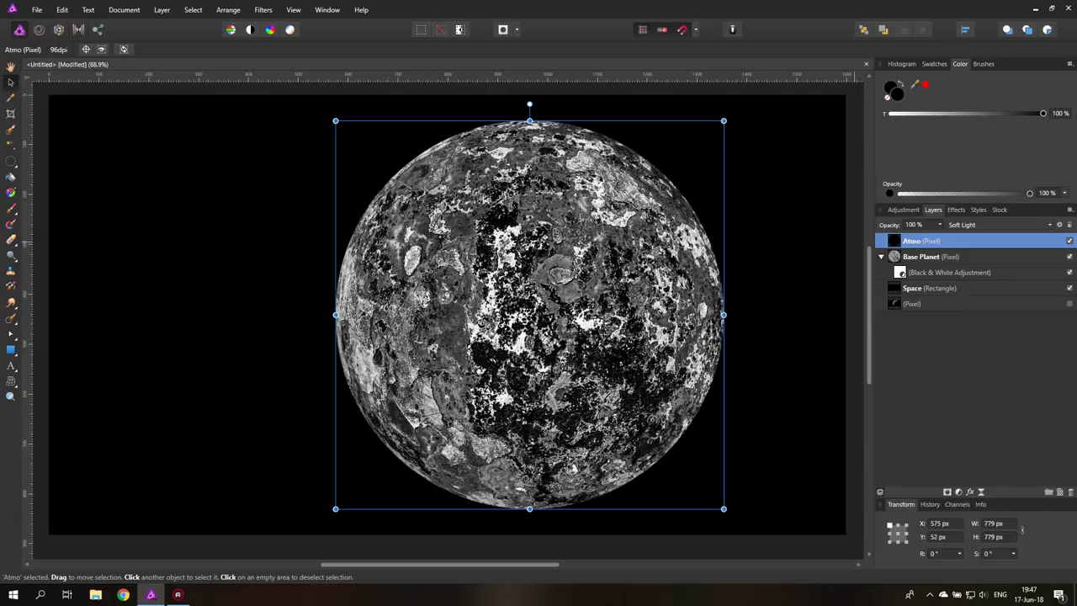
{"action": "left_click", "coordinate": [956, 210]}
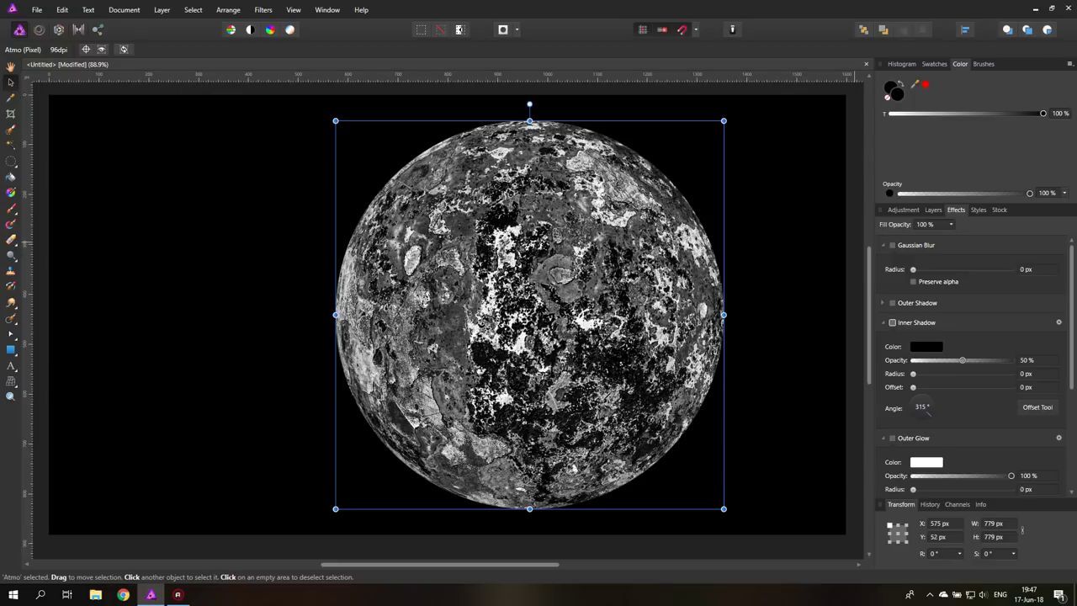
{"action": "scroll", "coordinate": [977, 371], "scroll_direction": "down", "scroll_amount": 2}
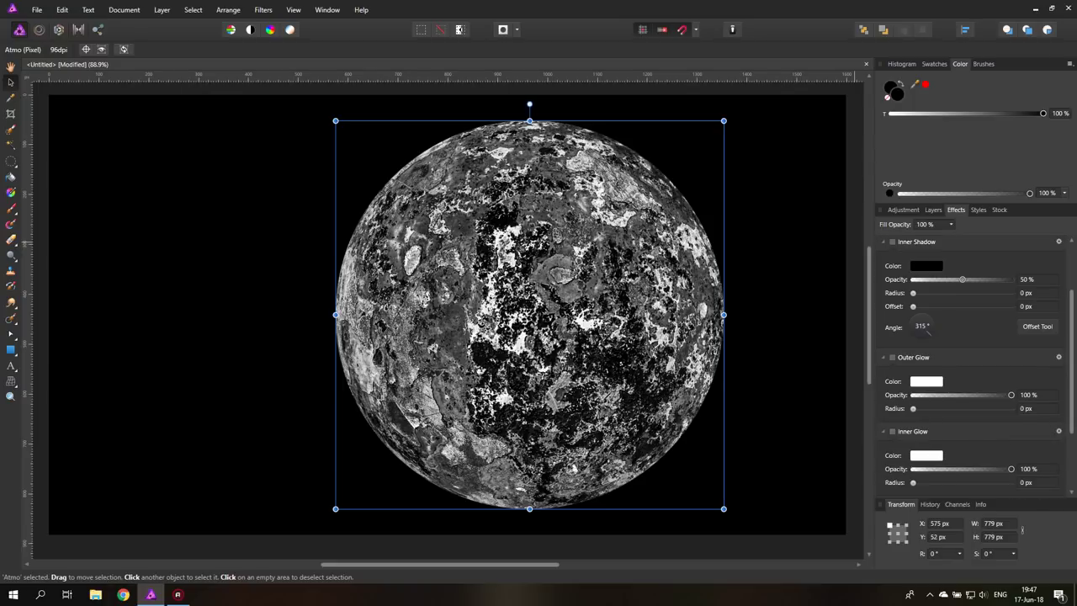
{"action": "scroll", "coordinate": [968, 370], "scroll_direction": "down", "scroll_amount": 1}
{"action": "scroll", "coordinate": [968, 371], "scroll_direction": "up", "scroll_amount": 2}
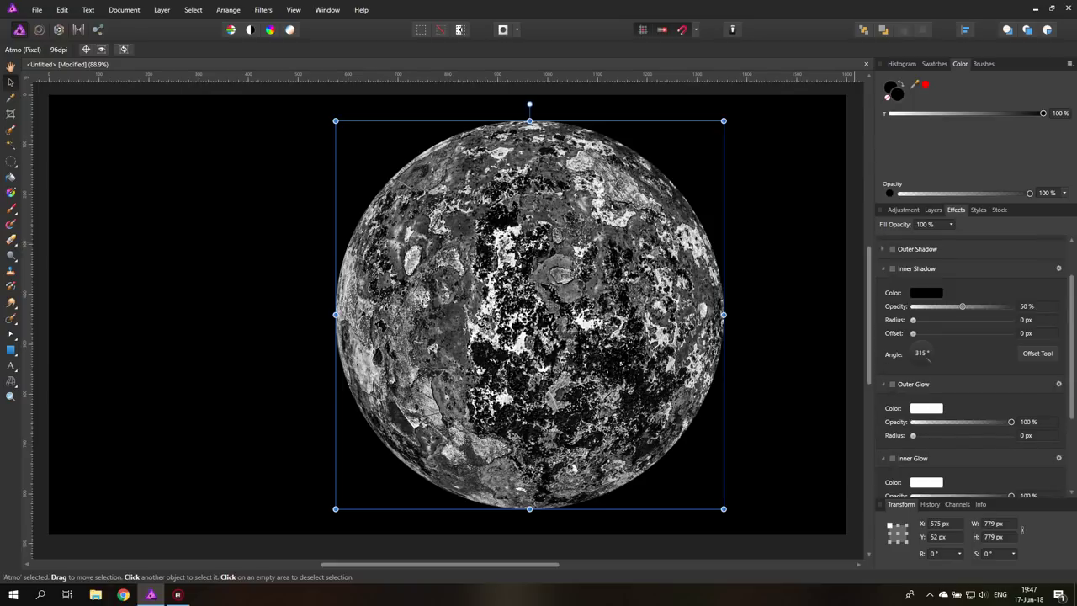
{"action": "left_click", "coordinate": [893, 269]}
{"action": "left_click", "coordinate": [926, 292]}
{"action": "left_click_drag", "start_coordinate": [946, 393], "coordinate": [939, 392]}
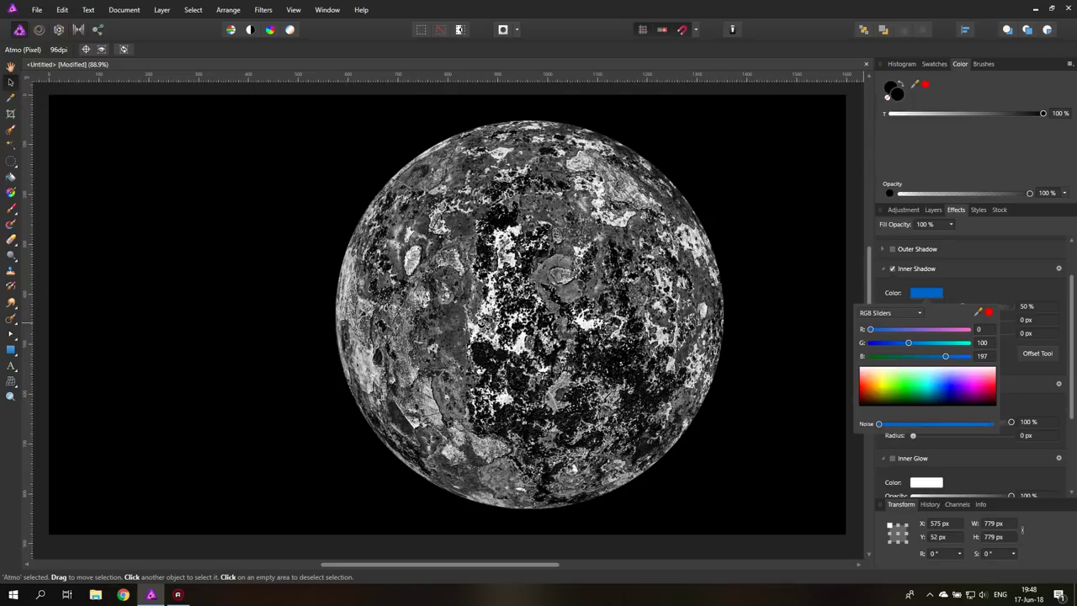
{"action": "key", "text": "Escape"}
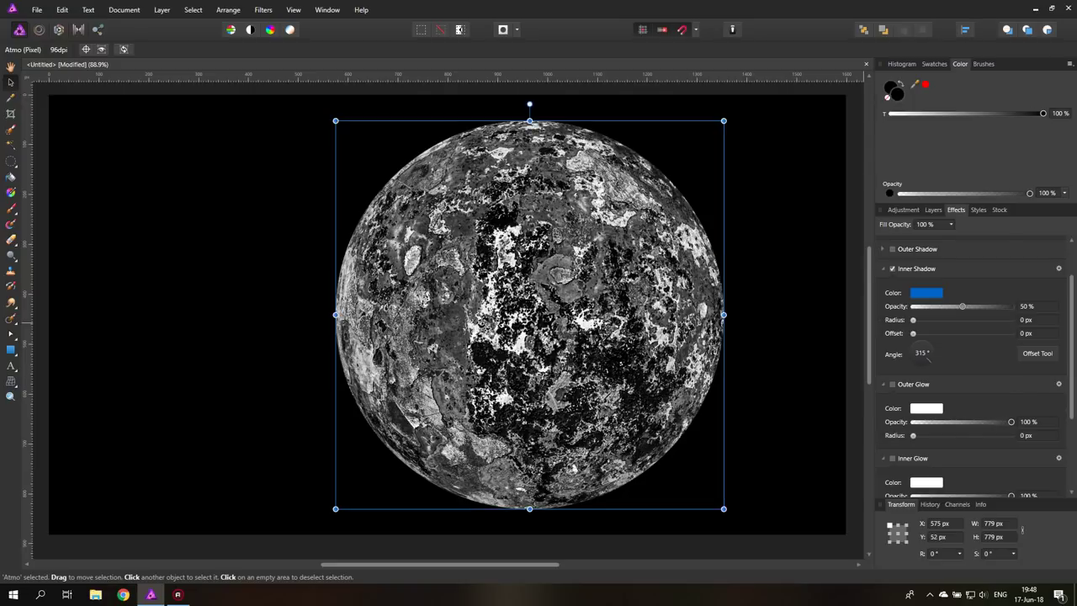
Step: Enable Outer Glow on the Atmo layer and give it a bright cyan-blue colour
{"action": "left_click", "coordinate": [926, 408]}
{"action": "left_click", "coordinate": [936, 505]}
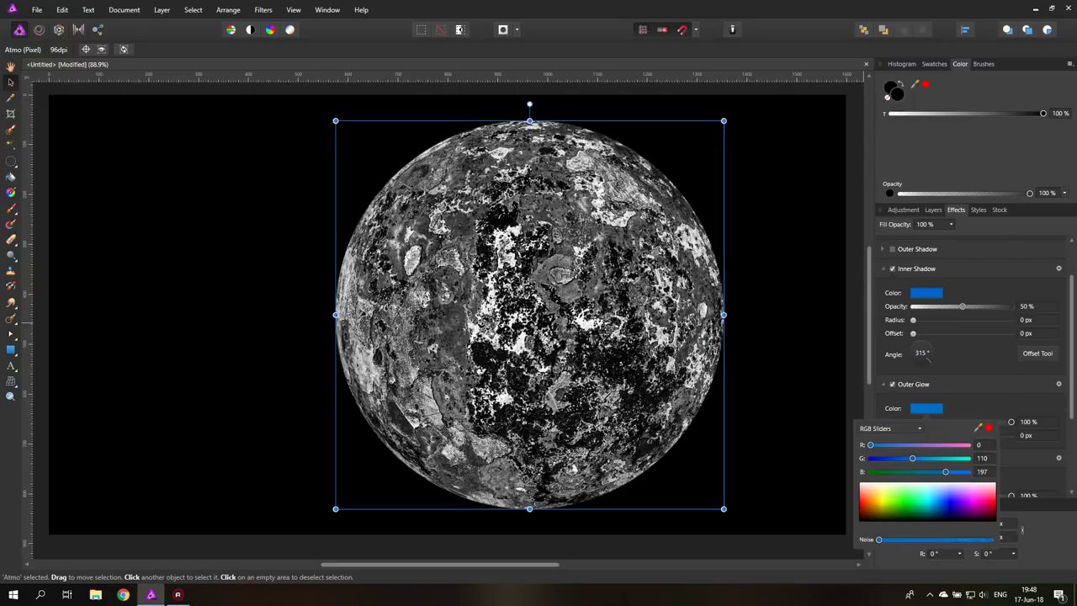
{"action": "left_click_drag", "start_coordinate": [929, 498], "coordinate": [931, 503]}
Step: Recolour the Inner Shadow of the Atmo layer to cyan with RGB 0, 196, 211
{"action": "left_click", "coordinate": [926, 292]}
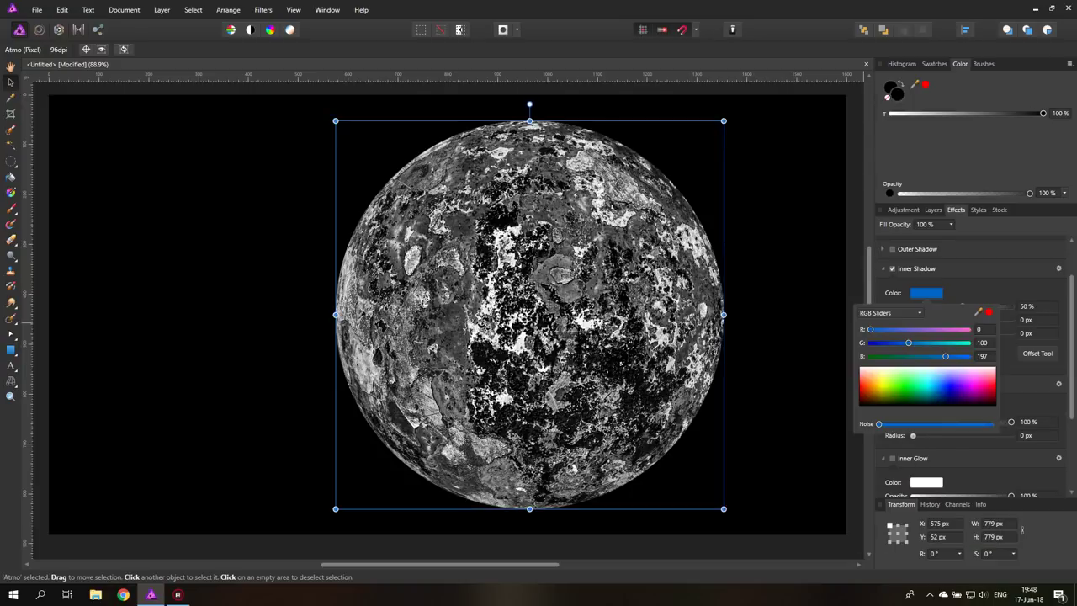
{"action": "left_click_drag", "start_coordinate": [936, 388], "coordinate": [930, 387]}
{"action": "key", "text": "Escape"}
Step: Enable Inner Glow on the Atmo layer and give it a medium cyan-blue colour
{"action": "left_click", "coordinate": [926, 482]}
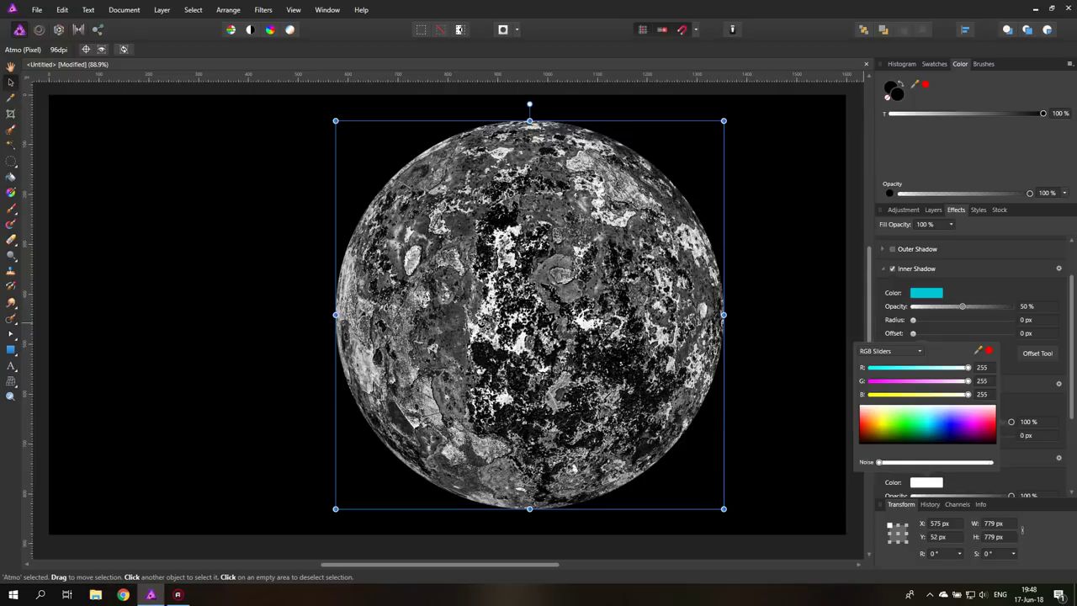
{"action": "left_click_drag", "start_coordinate": [932, 425], "coordinate": [933, 426]}
{"action": "key", "text": "Escape"}
{"action": "scroll", "coordinate": [977, 366], "scroll_direction": "down", "scroll_amount": 3}
{"action": "scroll", "coordinate": [977, 366], "scroll_direction": "up", "scroll_amount": 2}
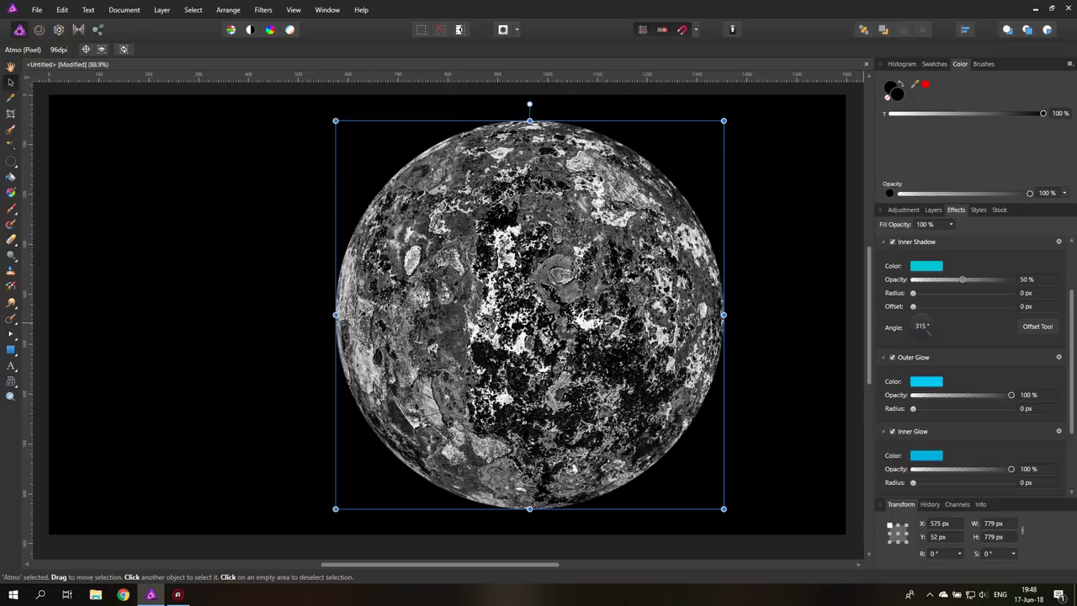
Step: Set the Inner Shadow to 100% opacity, 40.9 px radius and 44.9 px offset
{"action": "left_click_drag", "start_coordinate": [961, 279], "coordinate": [1012, 279]}
{"action": "left_click_drag", "start_coordinate": [913, 293], "coordinate": [989, 293]}
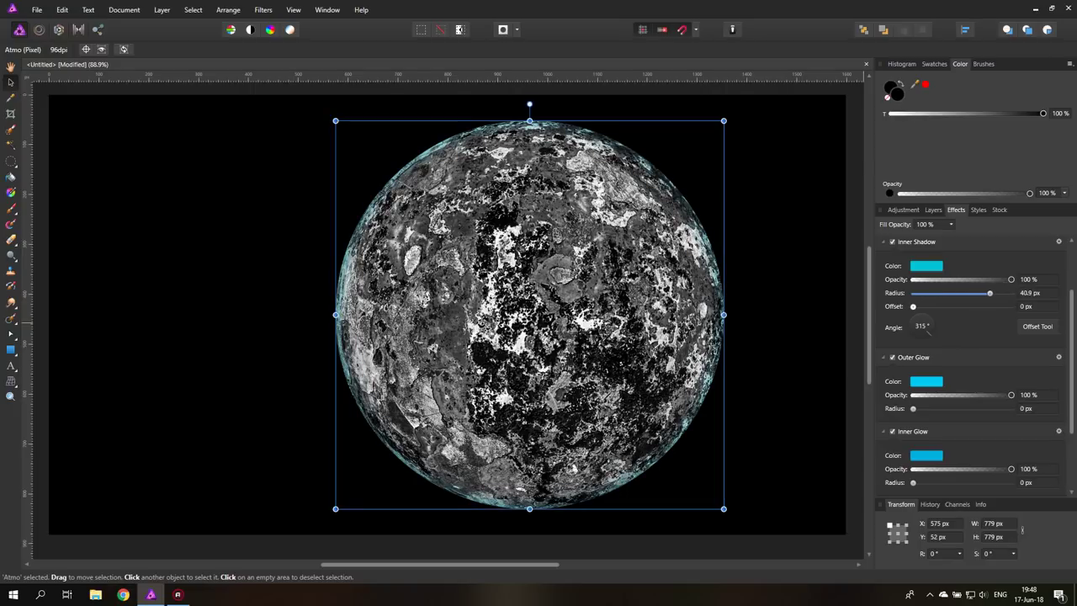
{"action": "left_click_drag", "start_coordinate": [913, 306], "coordinate": [994, 306]}
Step: Lighten the Inner Shadow colour to a pale sky blue by adjusting its red, green and blue values
{"action": "left_click", "coordinate": [926, 266]}
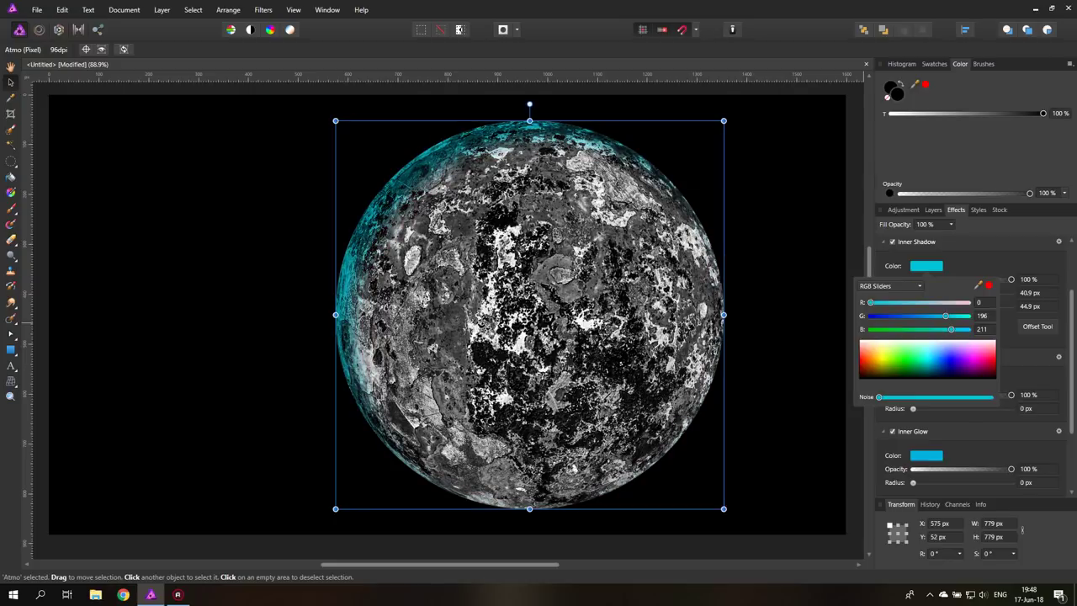
{"action": "left_click_drag", "start_coordinate": [951, 329], "coordinate": [968, 329]}
{"action": "left_click_drag", "start_coordinate": [871, 302], "coordinate": [915, 302]}
{"action": "left_click_drag", "start_coordinate": [946, 316], "coordinate": [907, 303]}
{"action": "left_click_drag", "start_coordinate": [956, 316], "coordinate": [954, 316]}
{"action": "key", "text": "Escape"}
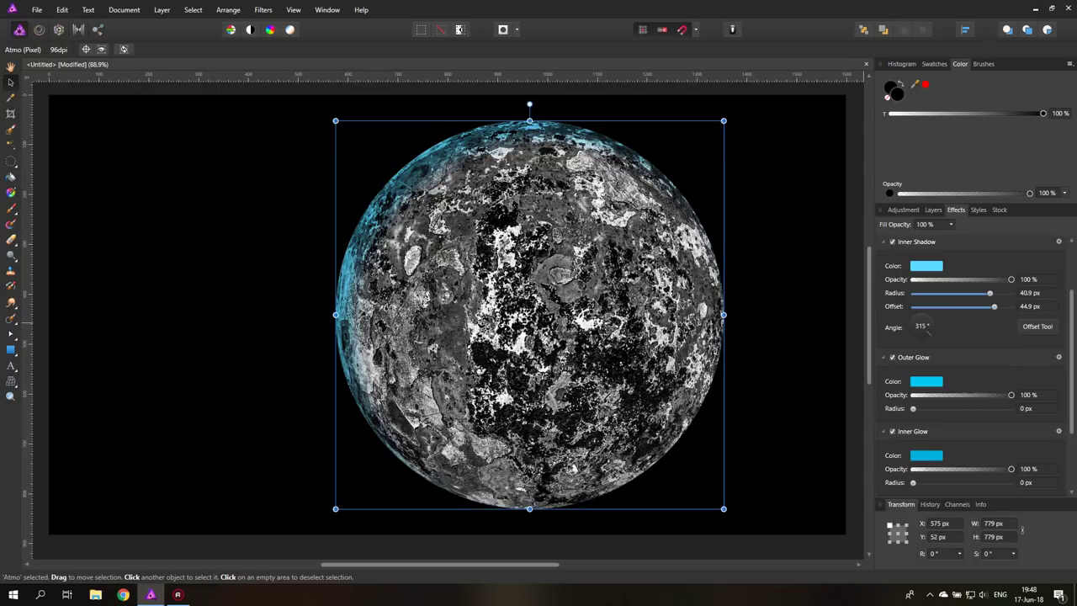
Step: Change the Inner Shadow's blend mode to Screen
{"action": "left_click", "coordinate": [1058, 241]}
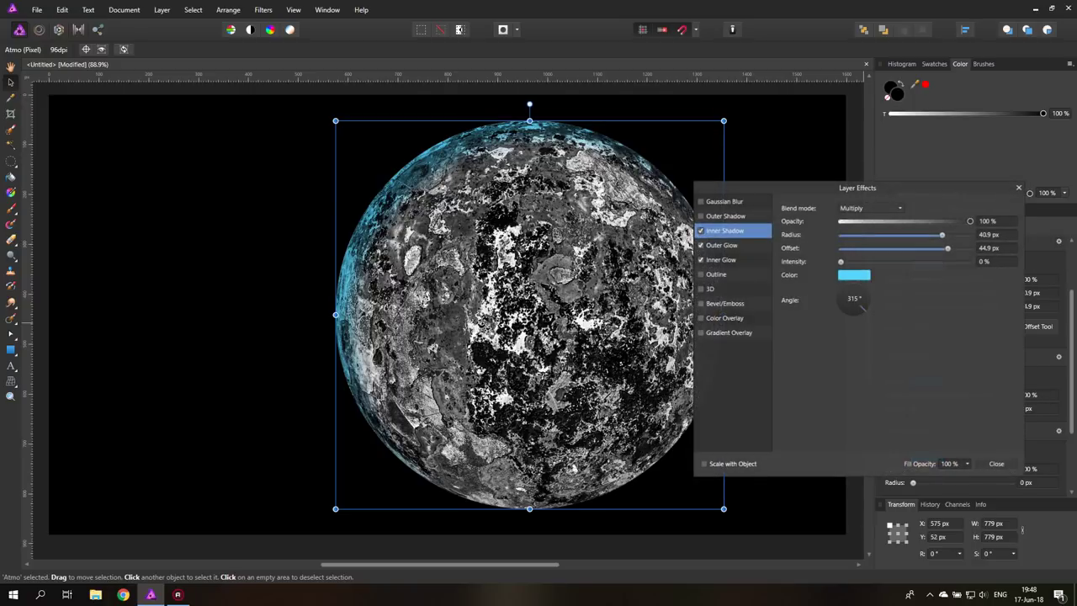
{"action": "left_click", "coordinate": [870, 208]}
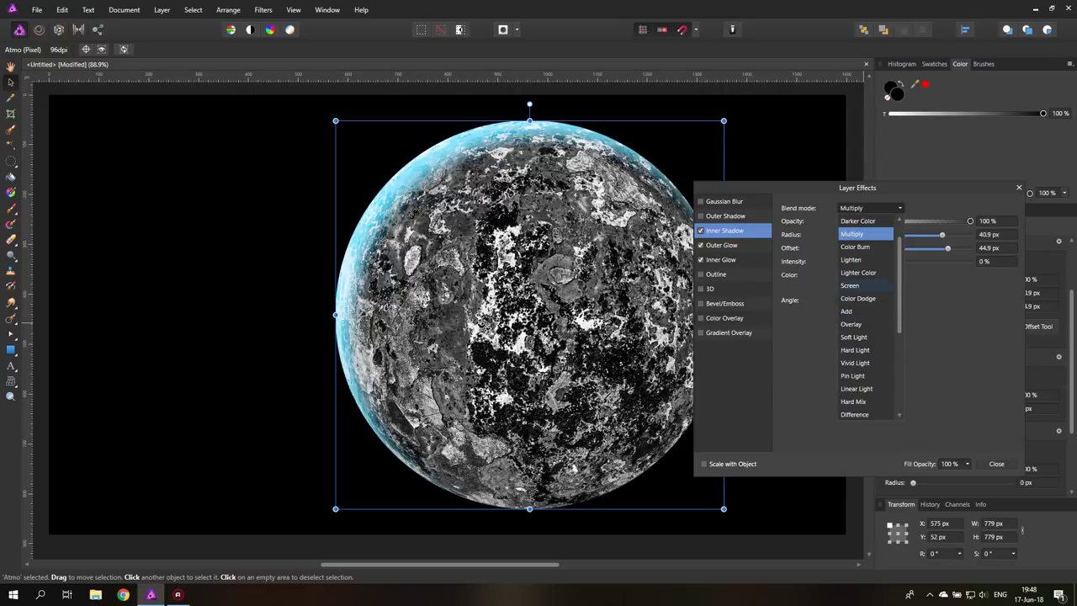
{"action": "left_click", "coordinate": [858, 286]}
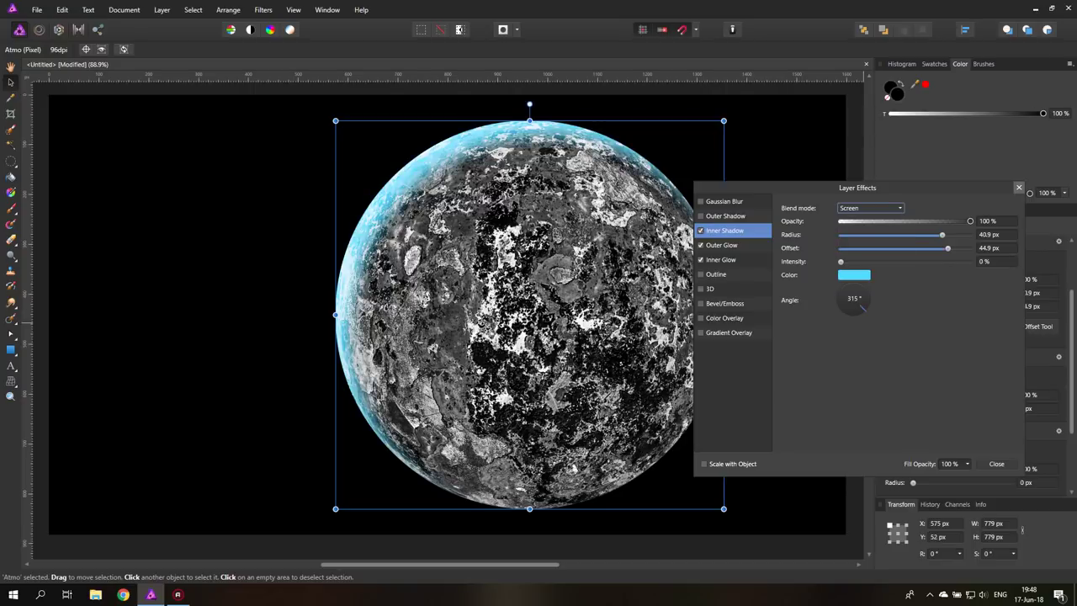
{"action": "left_click", "coordinate": [1019, 187]}
Step: Check the blend modes of Outer Glow and Inner Glow, and set the Outer Glow radius to 17.8 px
{"action": "left_click", "coordinate": [1059, 357]}
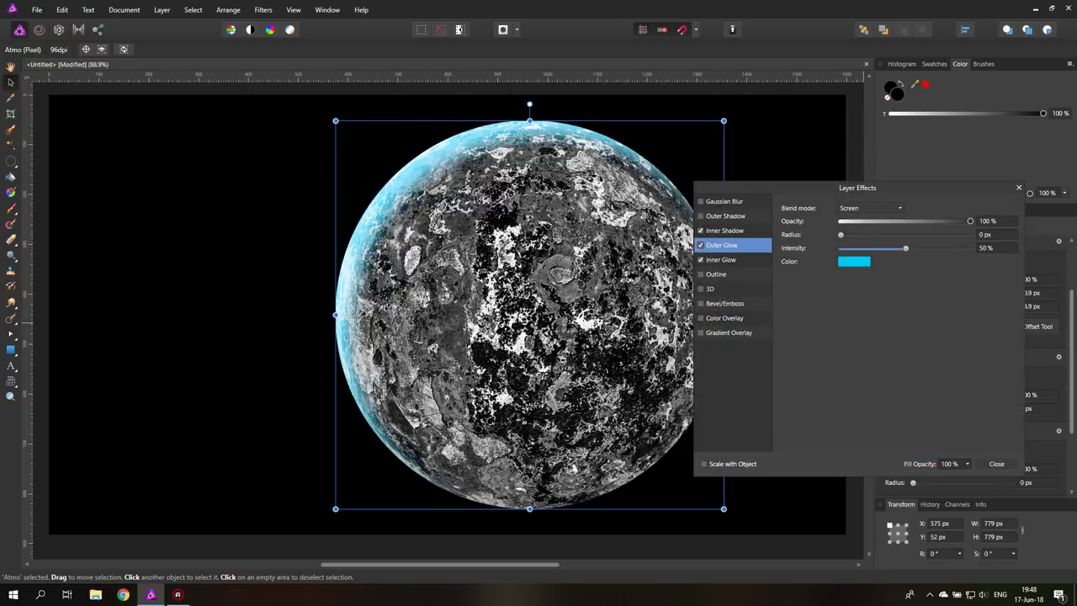
{"action": "left_click", "coordinate": [1019, 187]}
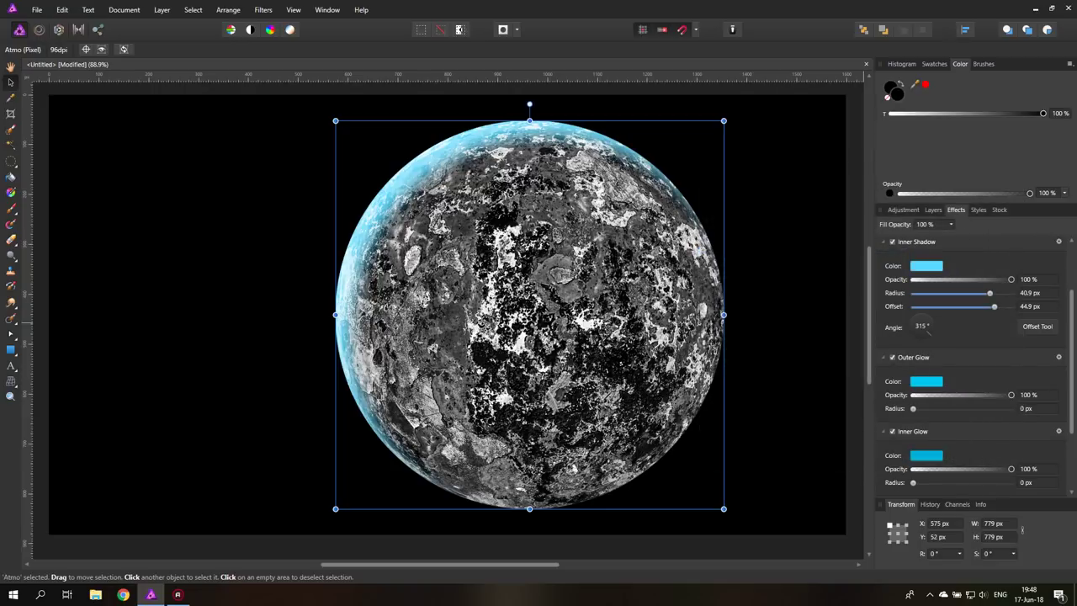
{"action": "left_click", "coordinate": [1058, 430]}
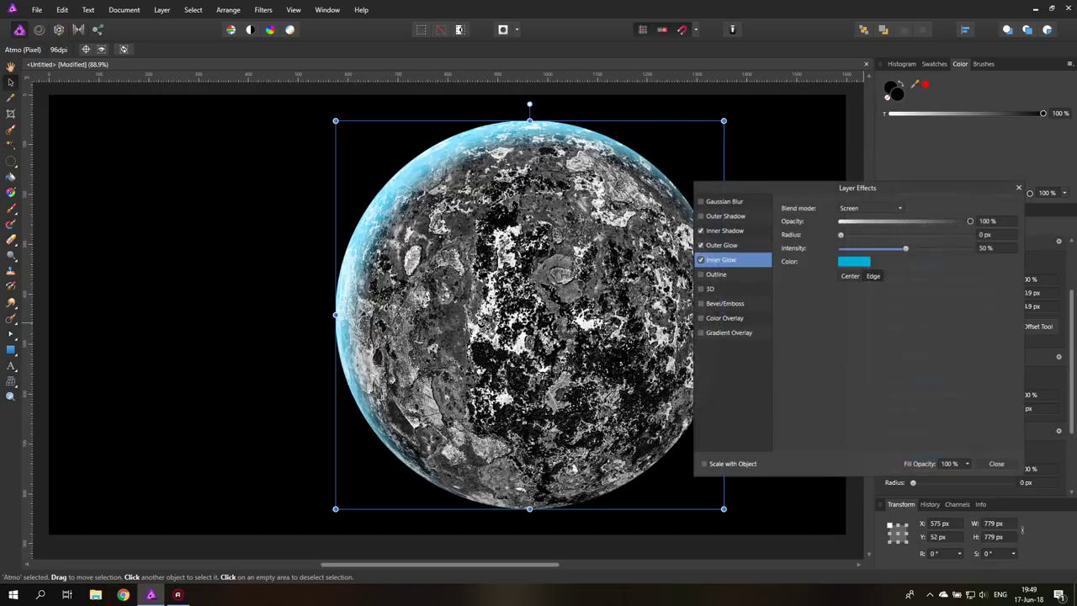
{"action": "left_click", "coordinate": [1019, 188]}
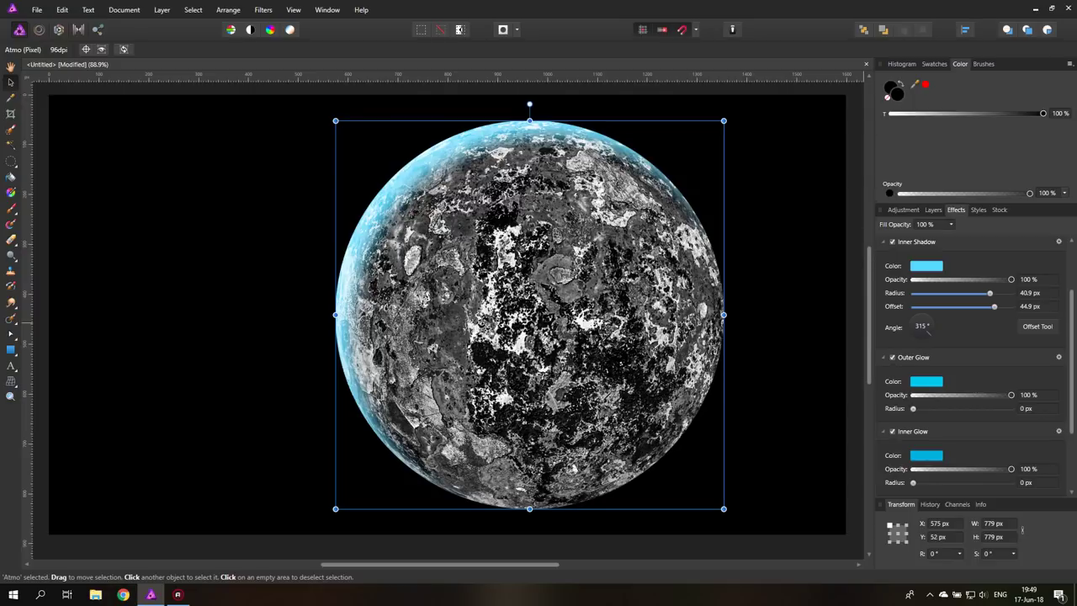
{"action": "left_click_drag", "start_coordinate": [913, 408], "coordinate": [964, 408]}
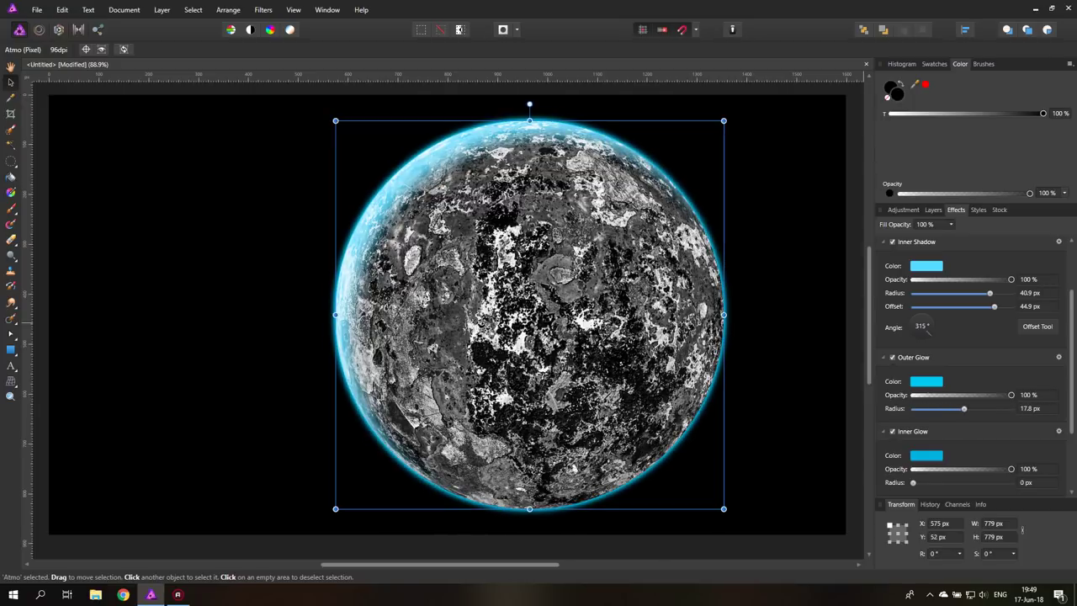
Step: Set the Outer Glow colour to pale blue (R 131, G 197, B 255) and the Inner Glow radius to 200 px
{"action": "left_click", "coordinate": [927, 381]}
{"action": "left_click_drag", "start_coordinate": [931, 474], "coordinate": [938, 465]}
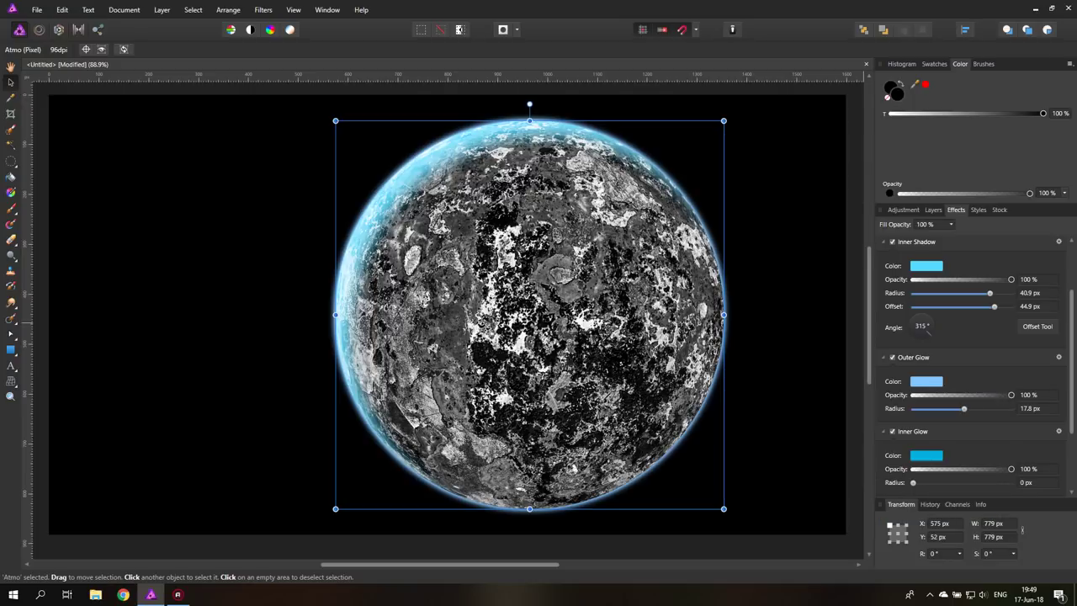
{"action": "scroll", "coordinate": [967, 361], "scroll_direction": "down", "scroll_amount": 2}
{"action": "left_click", "coordinate": [926, 375]}
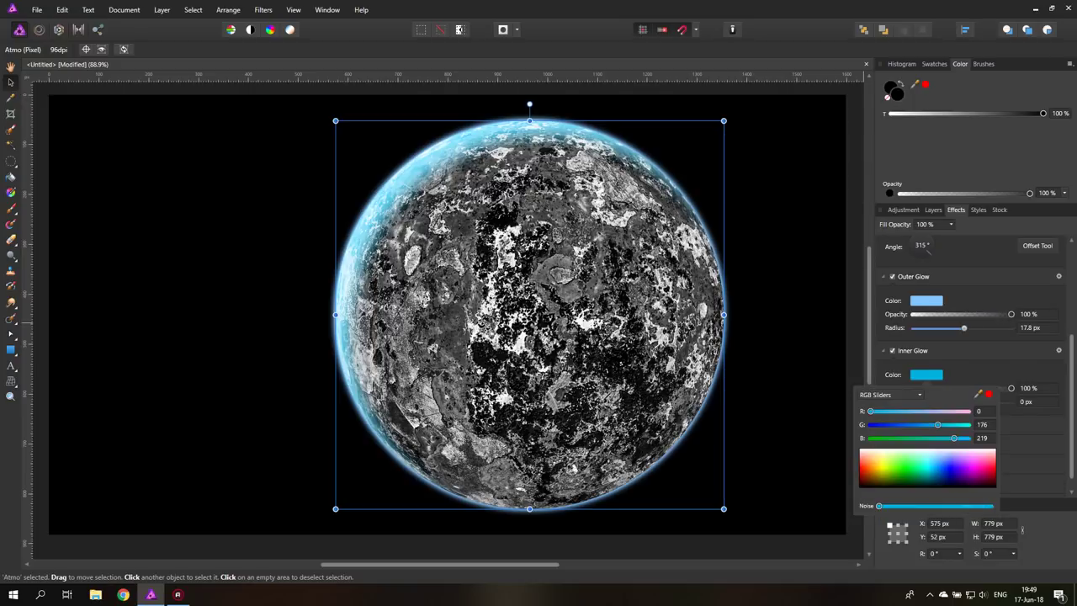
{"action": "key", "text": "Escape"}
{"action": "left_click_drag", "start_coordinate": [914, 401], "coordinate": [1012, 401]}
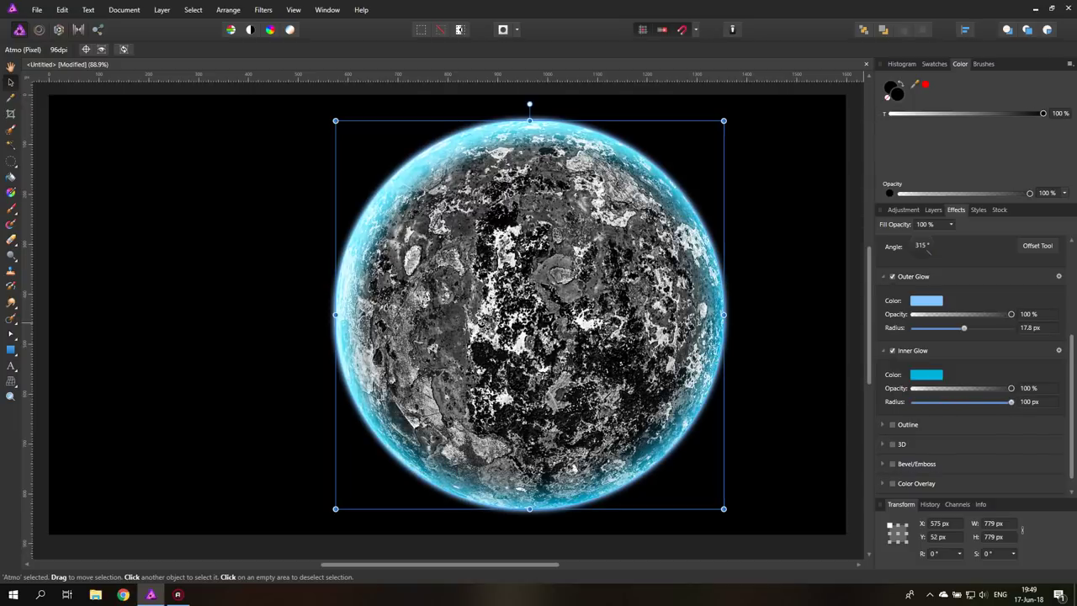
{"action": "left_click", "coordinate": [1040, 404]}
{"action": "type", "text": "200"}
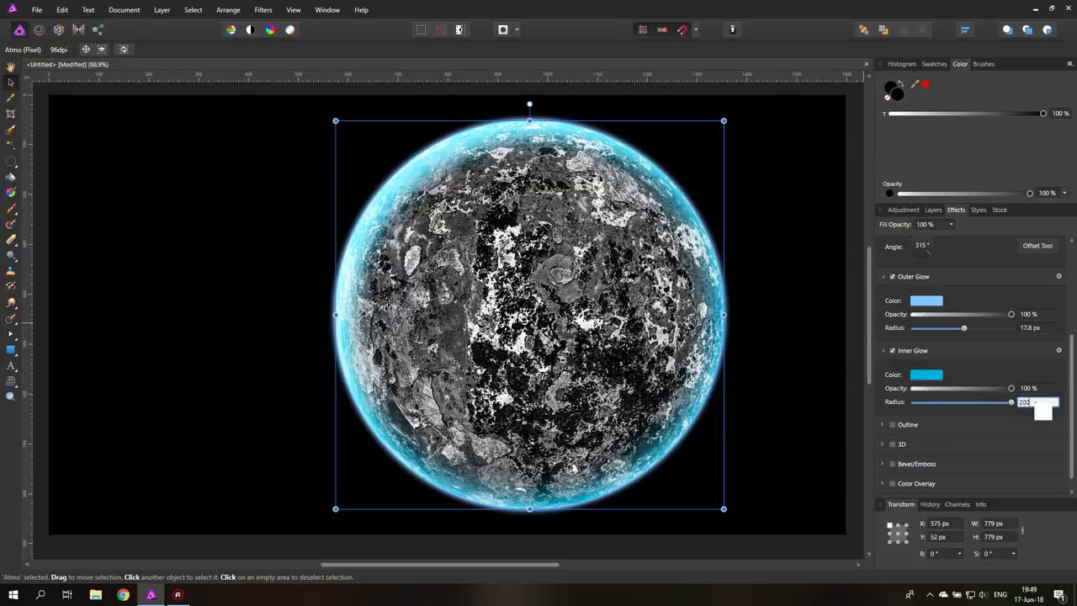
{"action": "left_click", "coordinate": [1046, 388]}
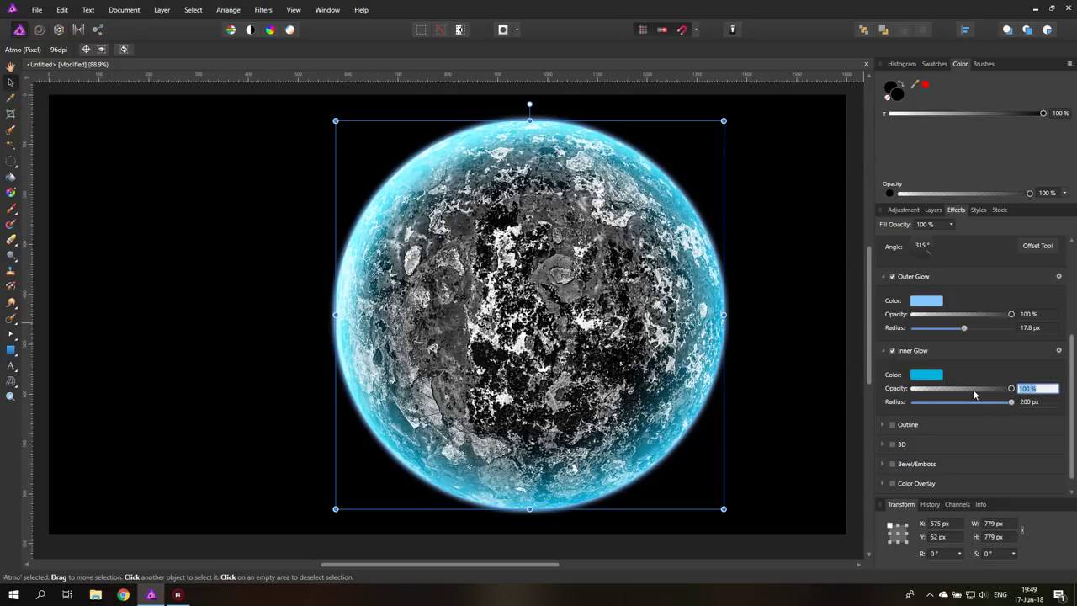
Step: Set the Inner Glow colour to deep blue (R 0, G 97, B 182) and the Outer Glow colour to bright blue (R 15, G 166, B 255)
{"action": "left_click", "coordinate": [929, 375]}
{"action": "left_click_drag", "start_coordinate": [931, 465], "coordinate": [939, 473]}
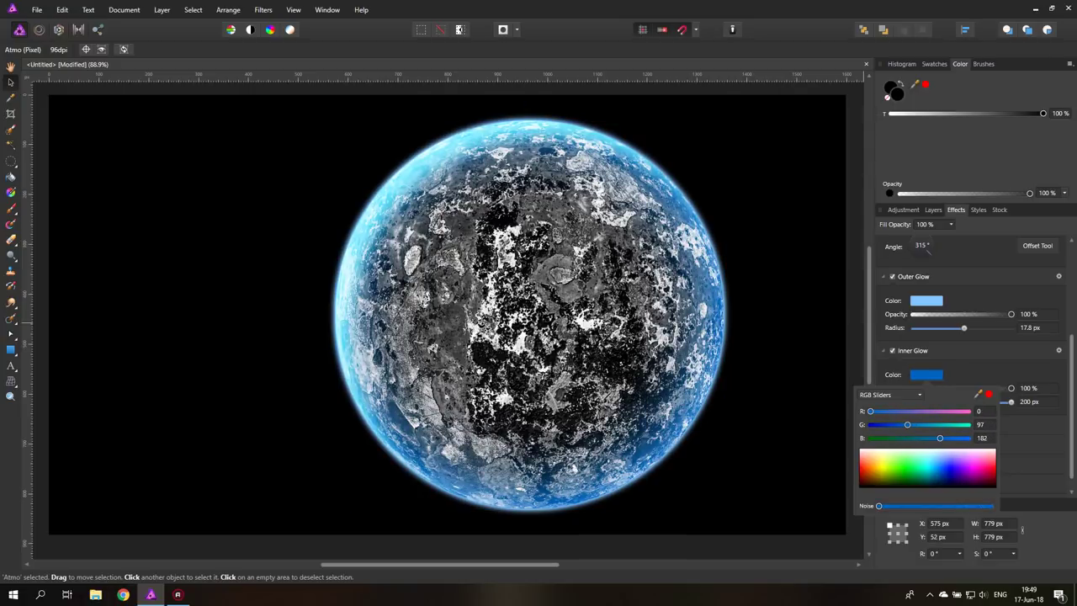
{"action": "left_click", "coordinate": [927, 300]}
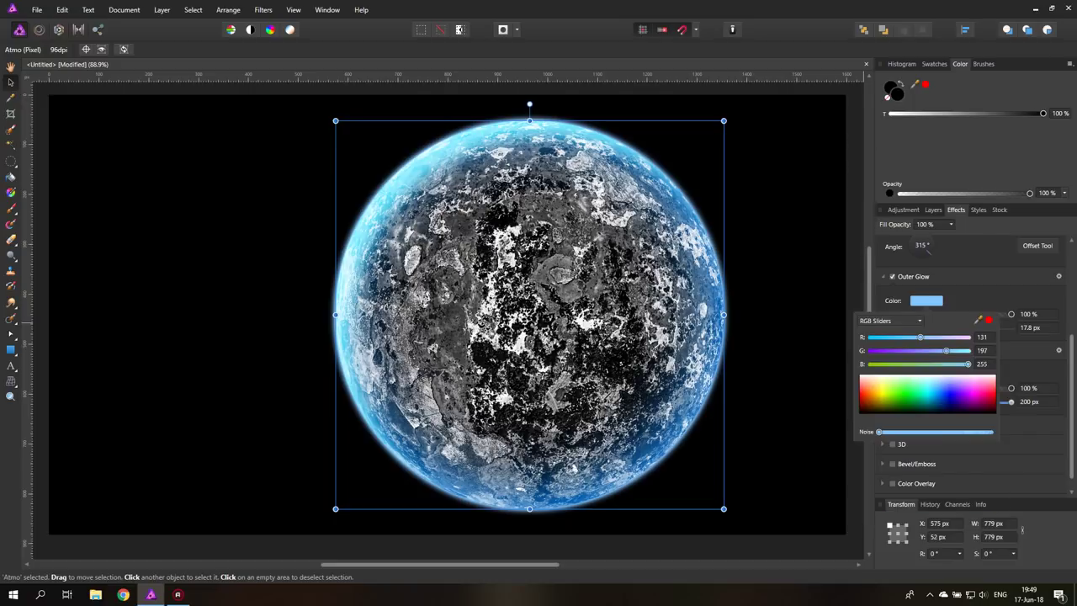
{"action": "mouse_move", "coordinate": [938, 387]}
{"action": "left_mouse_down"}
{"action": "mouse_move", "coordinate": [917, 394]}
{"action": "mouse_move", "coordinate": [941, 404]}
{"action": "mouse_move", "coordinate": [937, 393]}
{"action": "left_mouse_up"}
{"action": "left_click_drag", "start_coordinate": [929, 350], "coordinate": [934, 350]}
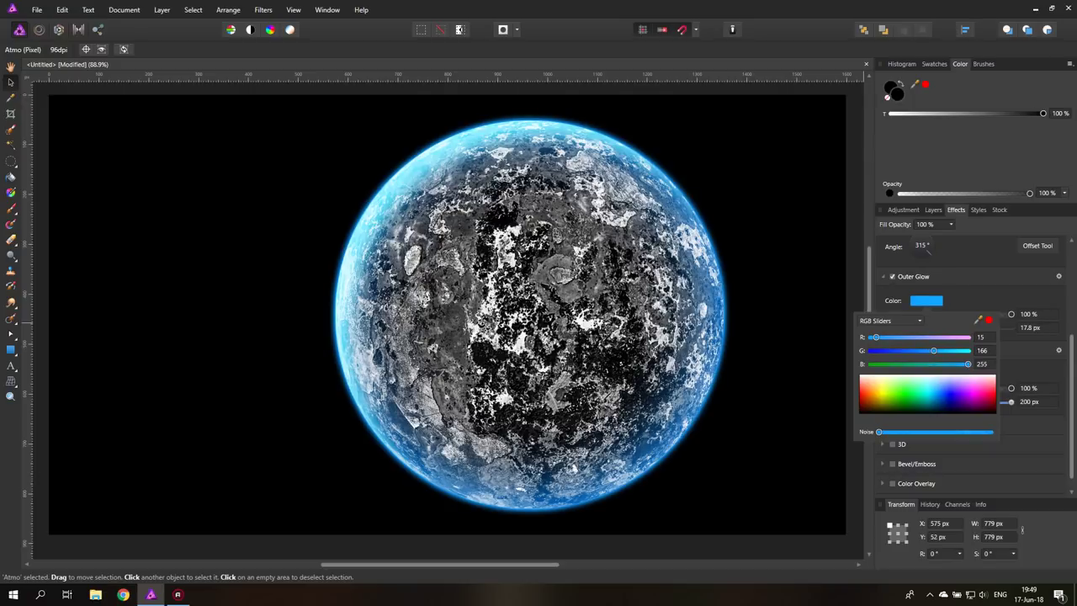
Step: Change the Inner Shadow colour to a saturated blue of about R 51, G 84, B 255
{"action": "scroll", "coordinate": [972, 362], "scroll_direction": "up", "scroll_amount": 4}
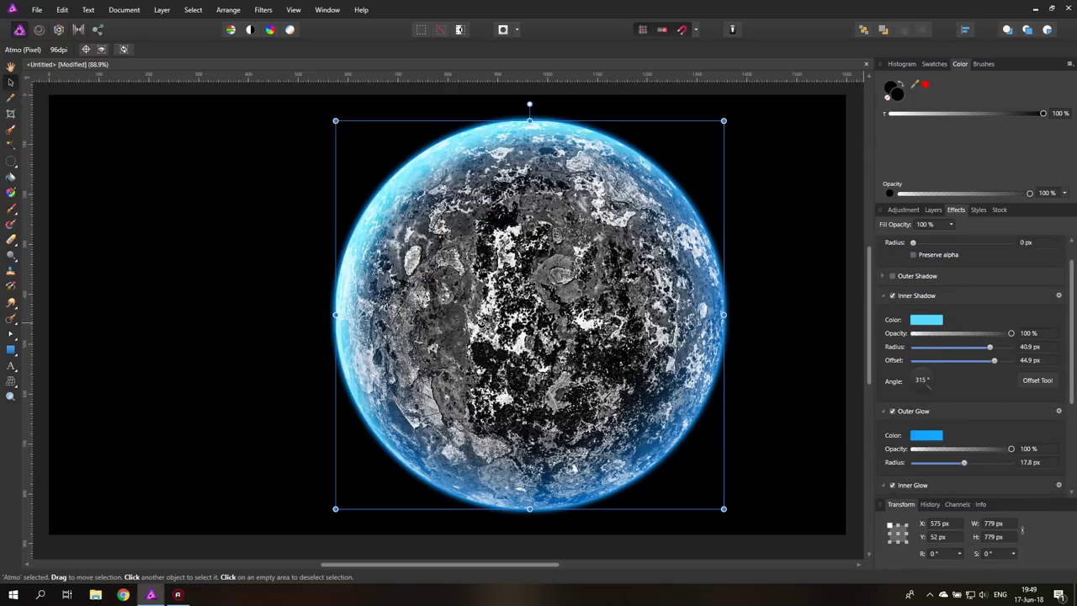
{"action": "left_click", "coordinate": [927, 320]}
{"action": "left_click_drag", "start_coordinate": [904, 356], "coordinate": [940, 405]}
{"action": "mouse_move", "coordinate": [912, 356]}
{"action": "left_mouse_down"}
{"action": "mouse_move", "coordinate": [936, 369]}
{"action": "mouse_move", "coordinate": [890, 356]}
{"action": "mouse_move", "coordinate": [903, 370]}
{"action": "left_mouse_up"}
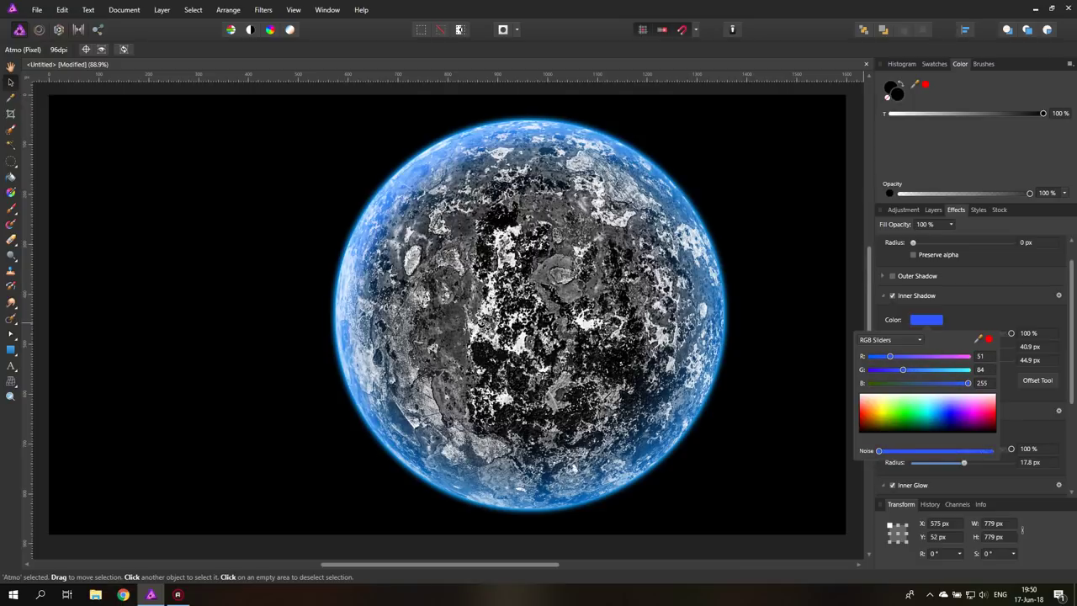
{"action": "key", "text": "Escape"}
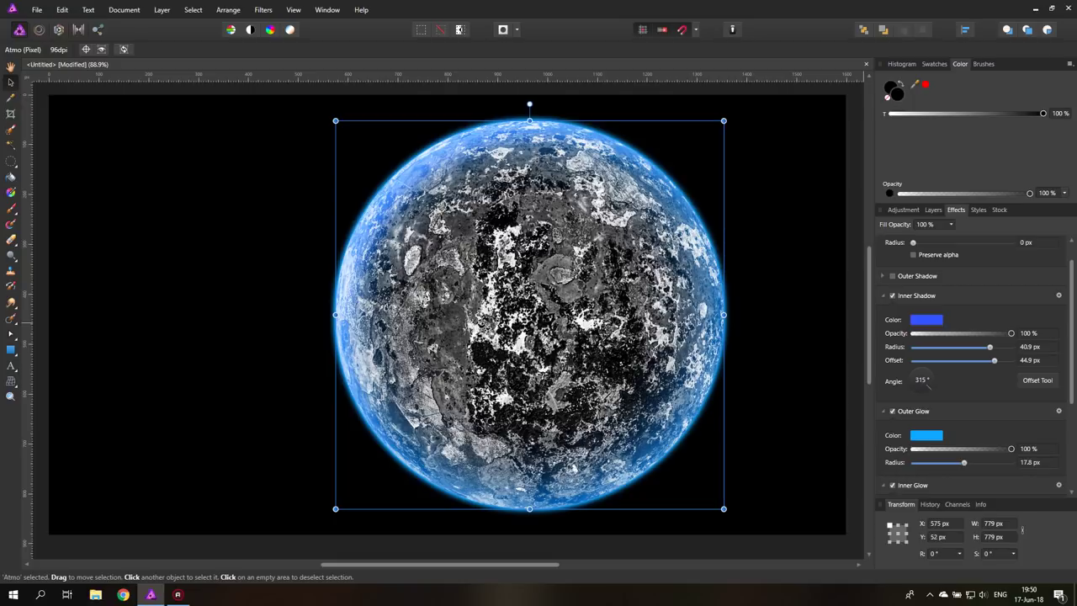
Step: Set the Inner Glow radius to 400 px, keeping its opacity at 100%
{"action": "scroll", "coordinate": [968, 361], "scroll_direction": "down", "scroll_amount": 3}
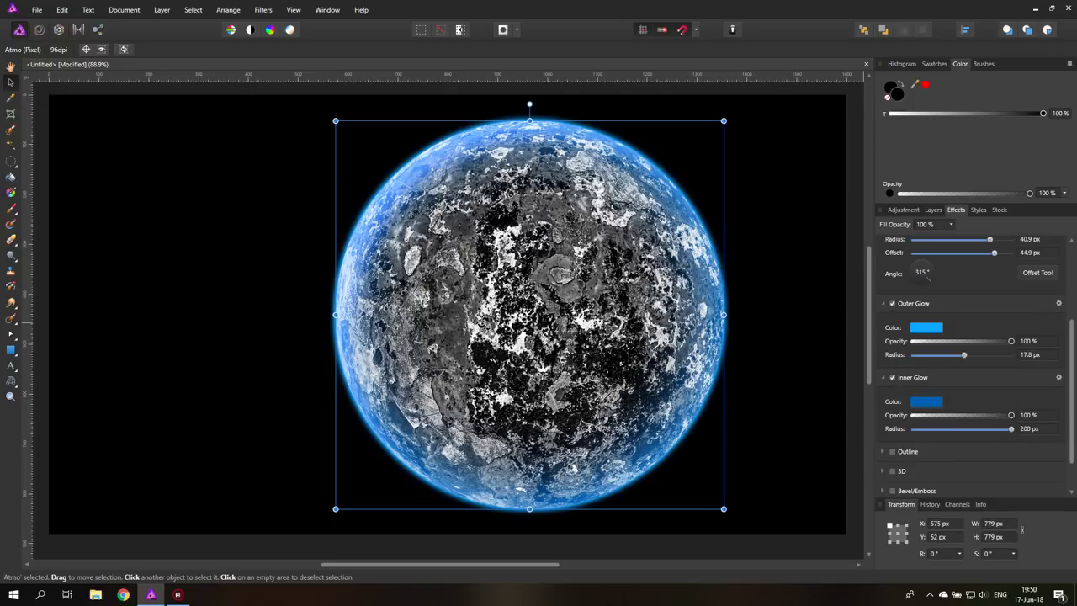
{"action": "left_click", "coordinate": [927, 402]}
{"action": "left_click", "coordinate": [1028, 431]}
{"action": "type", "text": "300"}
{"action": "left_click", "coordinate": [1038, 417]}
{"action": "left_click", "coordinate": [1031, 430]}
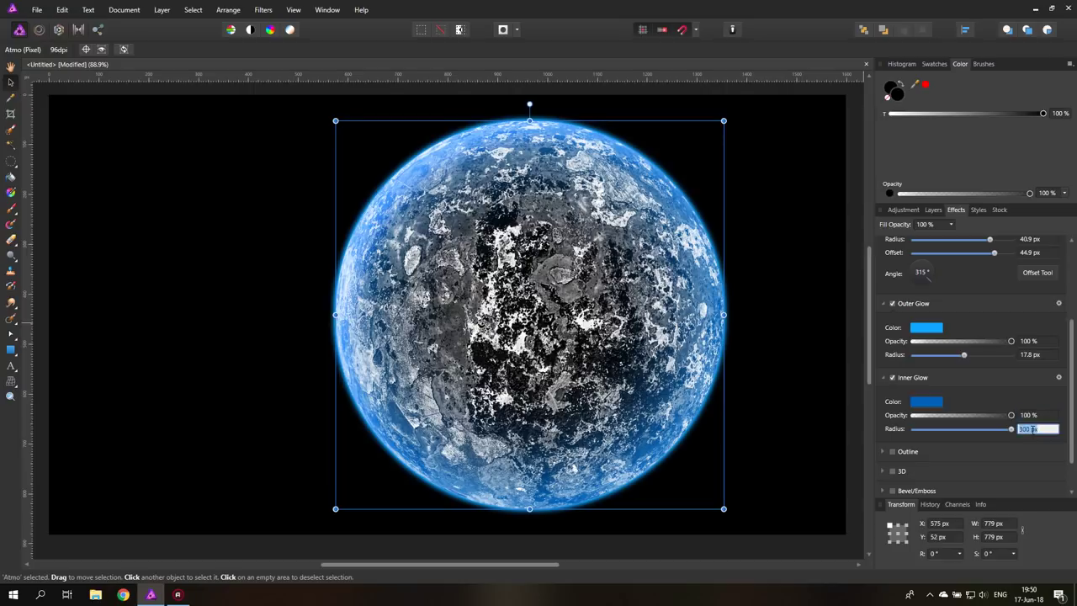
{"action": "type", "text": "400"}
{"action": "left_click", "coordinate": [1035, 415]}
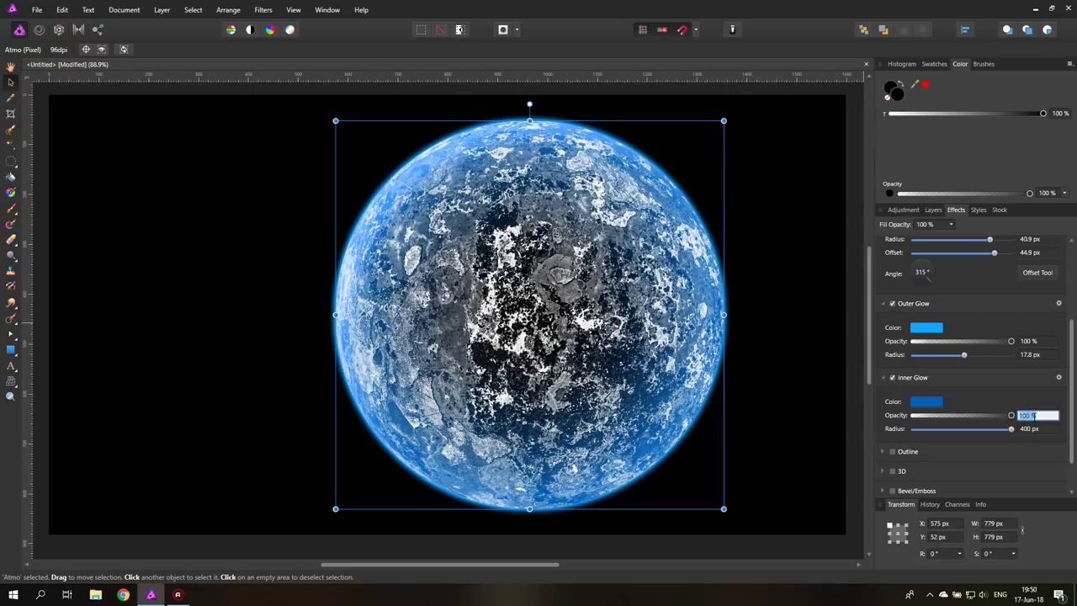
{"action": "scroll", "coordinate": [976, 365], "scroll_direction": "up", "scroll_amount": 1}
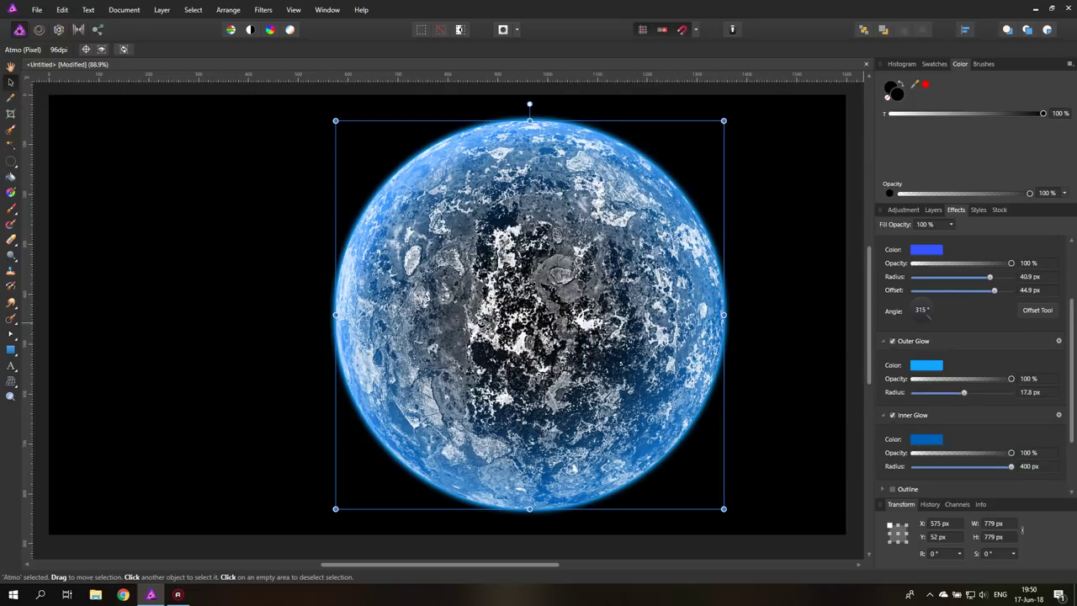
Step: Duplicate the Atmo layer
{"action": "left_click", "coordinate": [933, 210]}
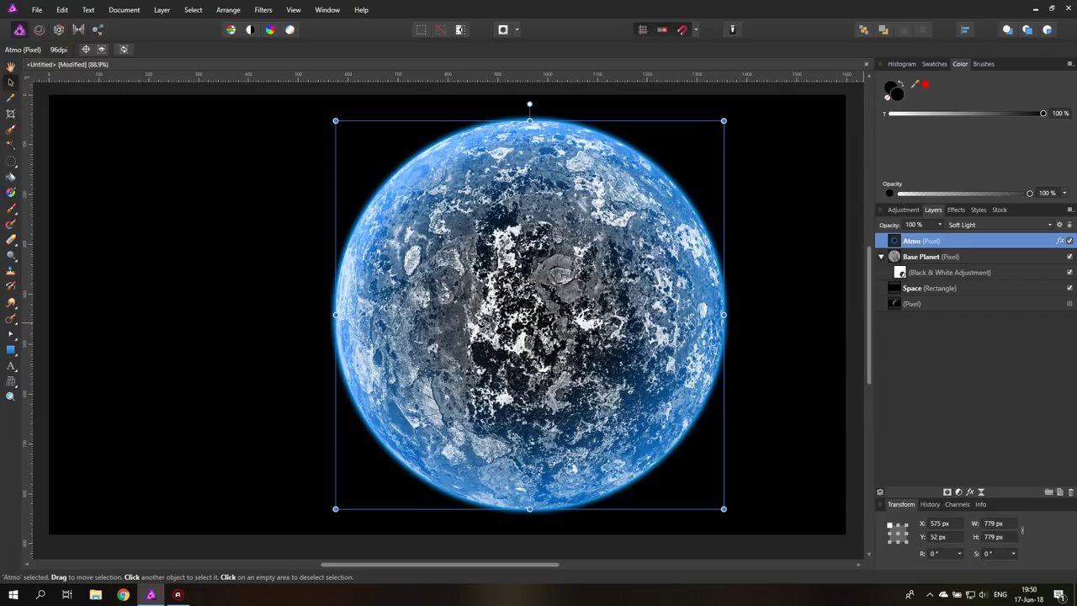
{"action": "right_click", "coordinate": [890, 244]}
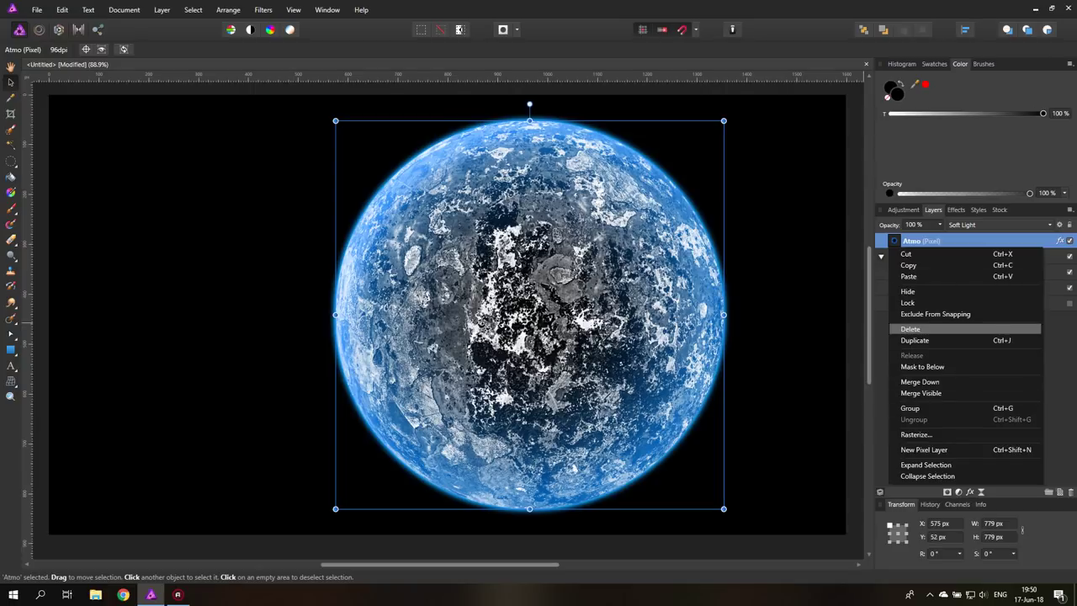
{"action": "left_click", "coordinate": [914, 340]}
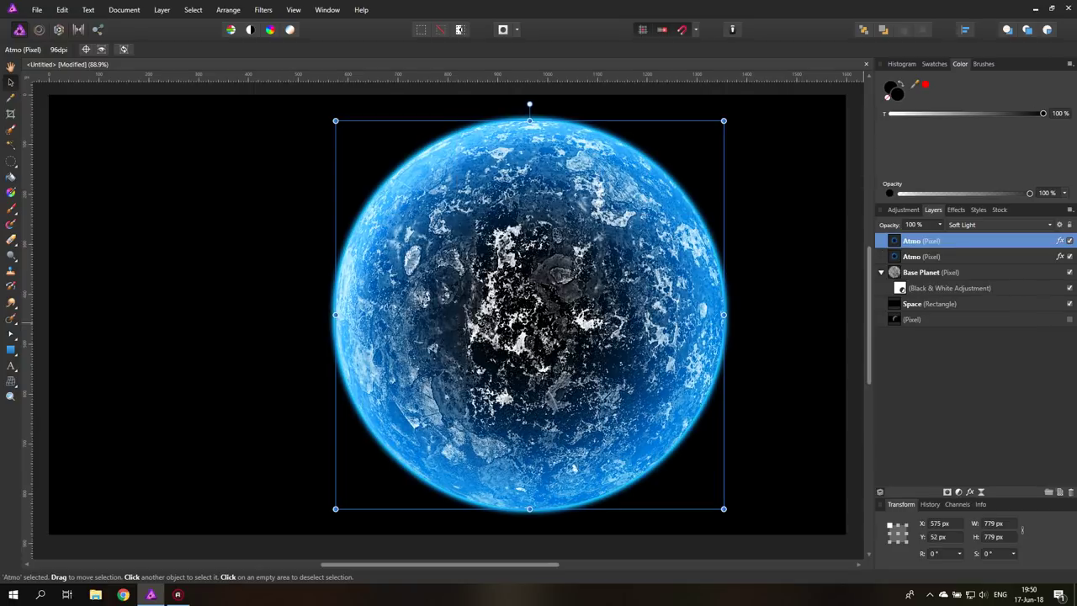
Step: Turn off the Inner Shadow, Inner Glow and Outer Glow effects on the upper Atmo layer
{"action": "left_click", "coordinate": [956, 209]}
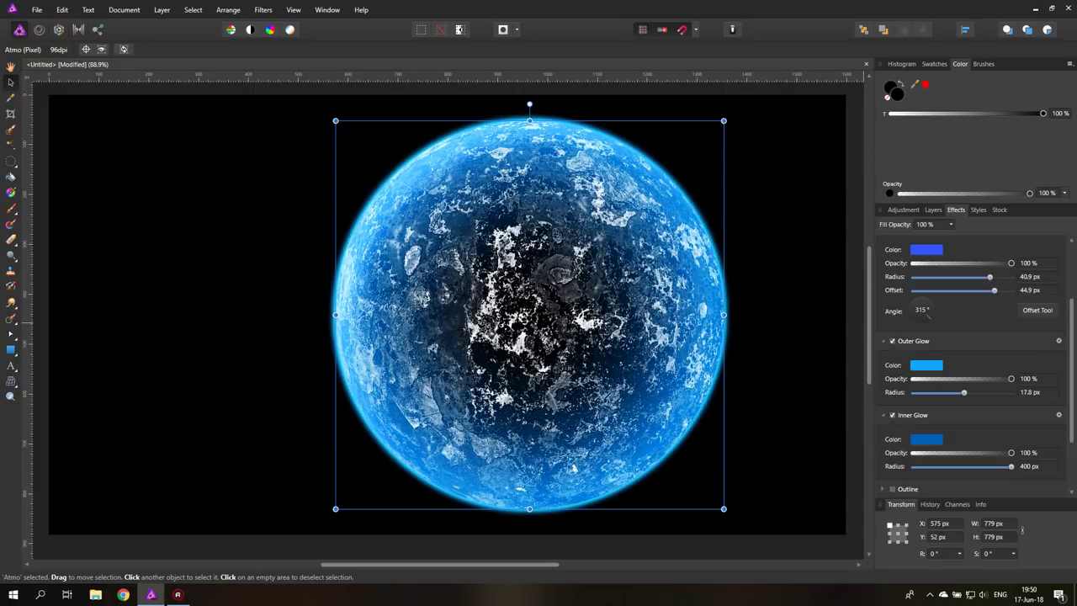
{"action": "scroll", "coordinate": [969, 365], "scroll_direction": "up", "scroll_amount": 1}
{"action": "left_click", "coordinate": [892, 278]}
{"action": "scroll", "coordinate": [969, 363], "scroll_direction": "down", "scroll_amount": 1}
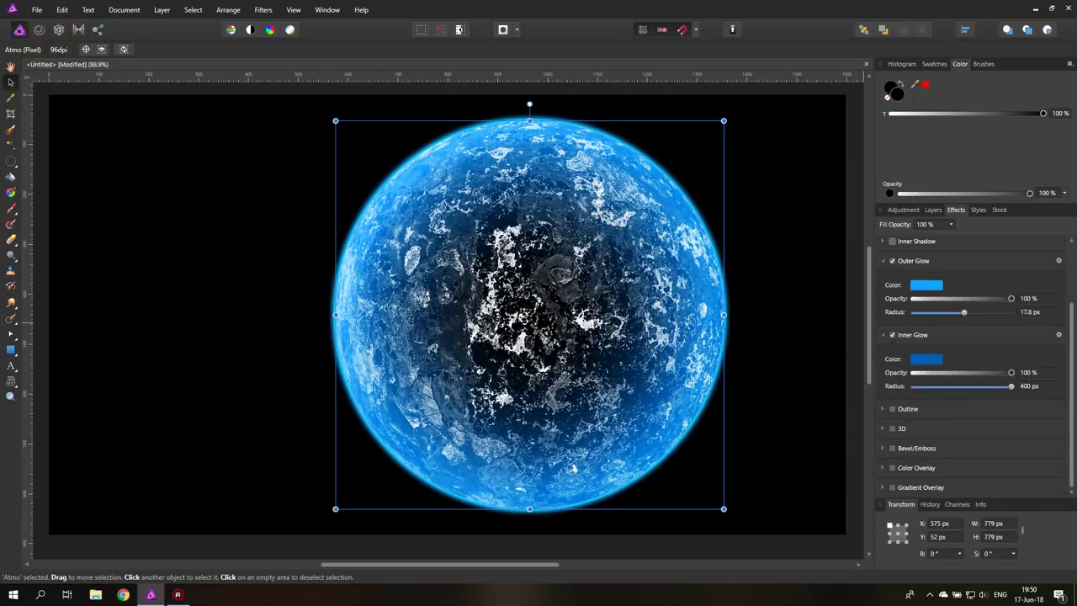
{"action": "left_click", "coordinate": [892, 336]}
{"action": "scroll", "coordinate": [967, 362], "scroll_direction": "up", "scroll_amount": 1}
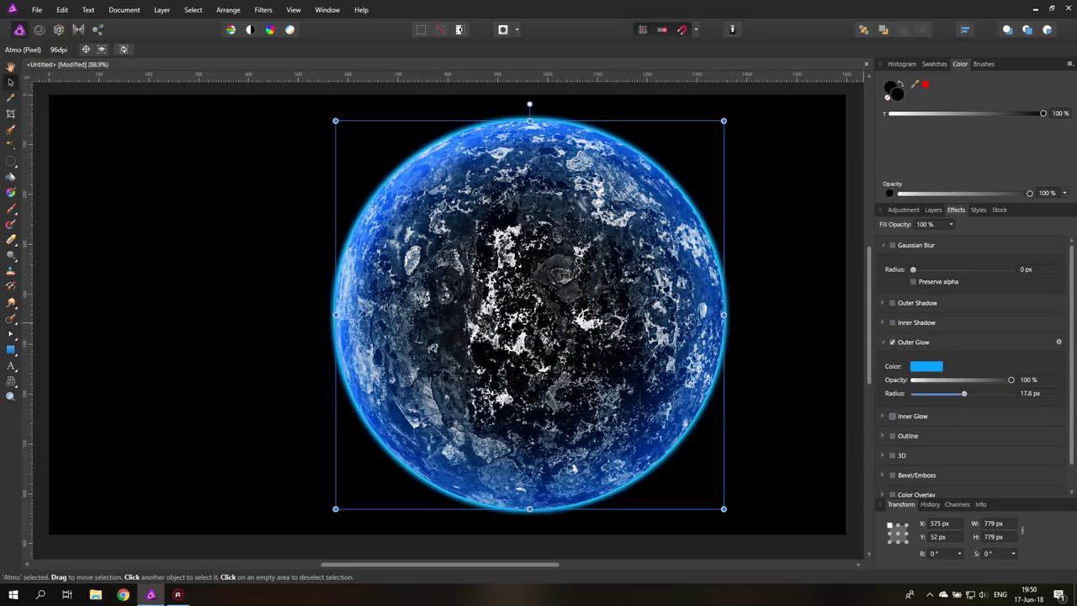
{"action": "left_click", "coordinate": [892, 341]}
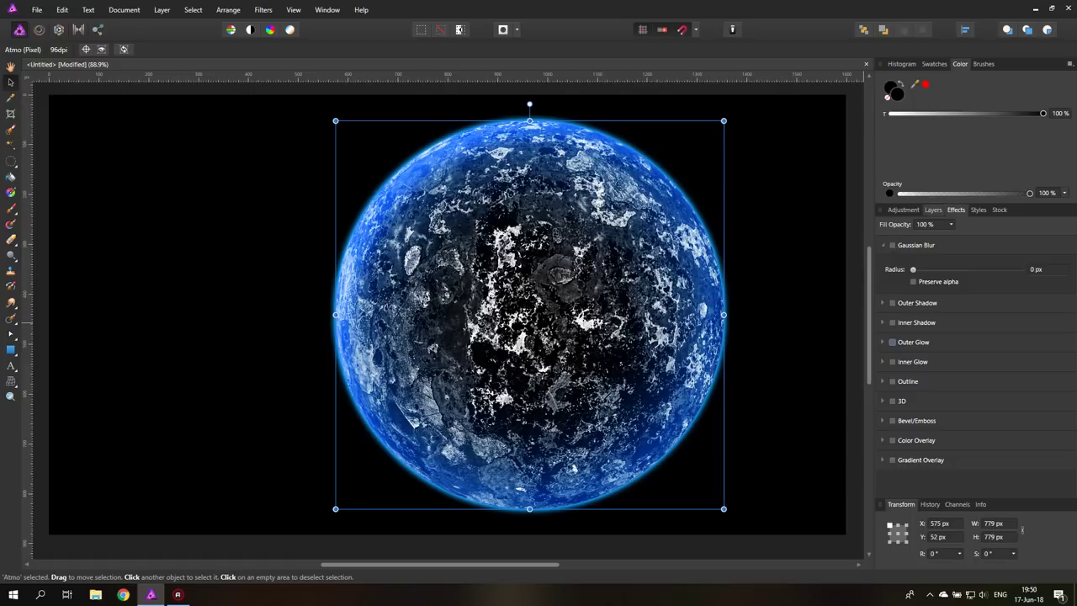
Step: Change the upper Atmo layer's blend mode to Normal
{"action": "left_click", "coordinate": [934, 210]}
{"action": "left_click", "coordinate": [998, 225]}
{"action": "scroll", "coordinate": [995, 276], "scroll_direction": "up", "scroll_amount": 4}
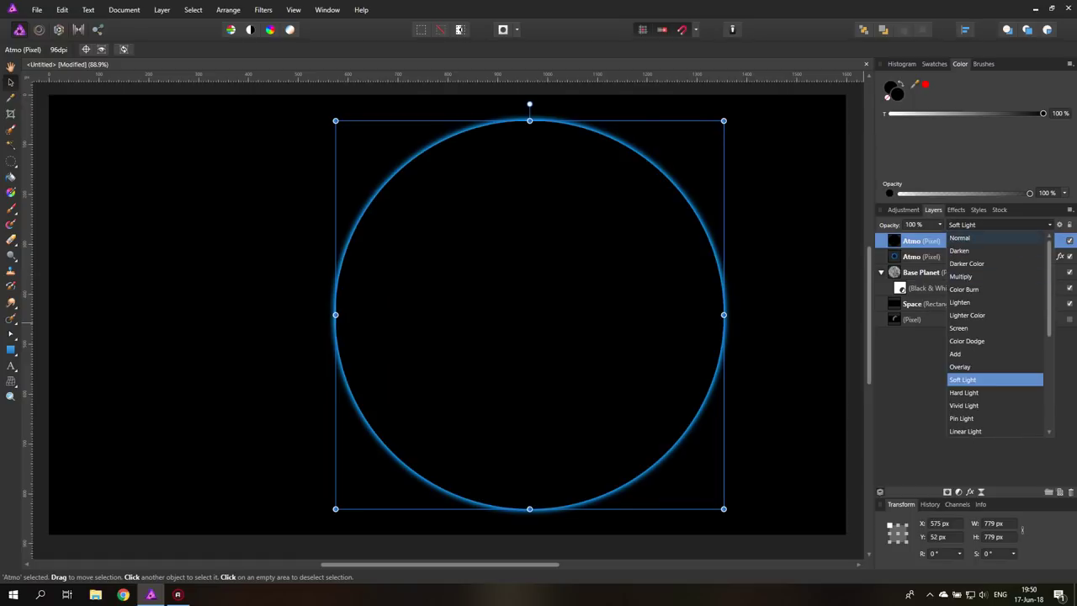
{"action": "left_click", "coordinate": [959, 238]}
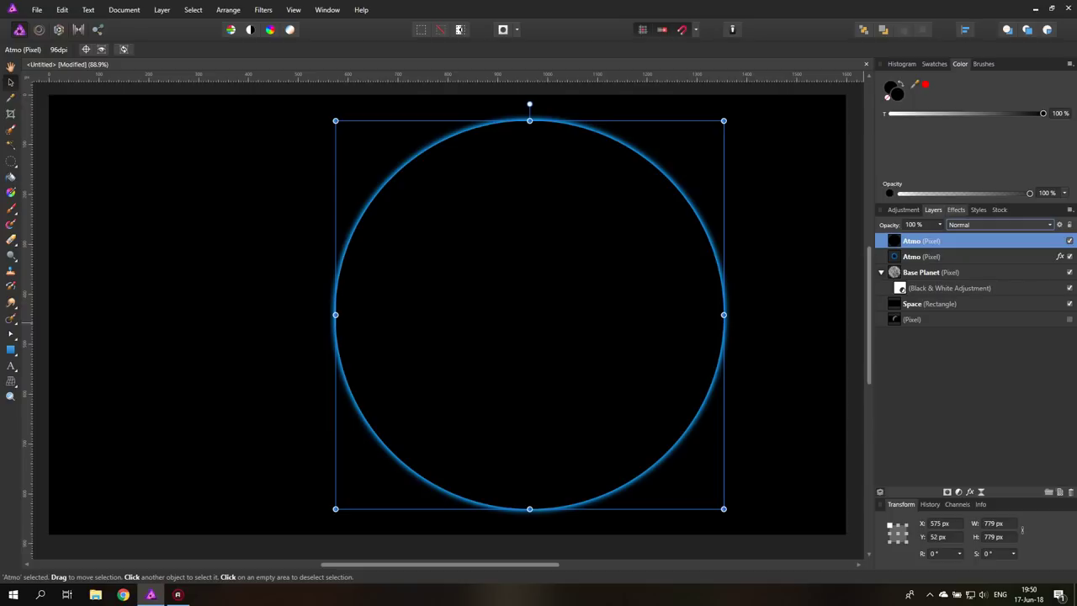
Step: Enable Gaussian Blur on the upper Atmo layer and raise its radius to soften the black disc's edge strongly
{"action": "left_click", "coordinate": [956, 209]}
{"action": "left_click", "coordinate": [892, 245]}
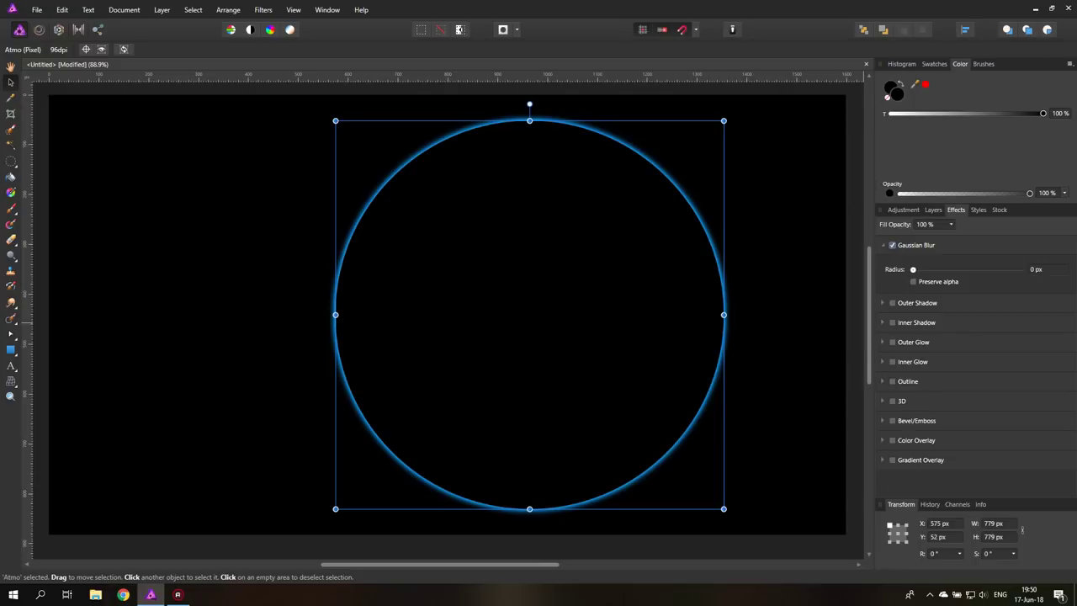
{"action": "left_click_drag", "start_coordinate": [913, 269], "coordinate": [999, 269]}
Step: Enlarge the blurred black disc to about 965 px square and move it down and right to about X 656, Y 103 px
{"action": "left_click", "coordinate": [933, 210]}
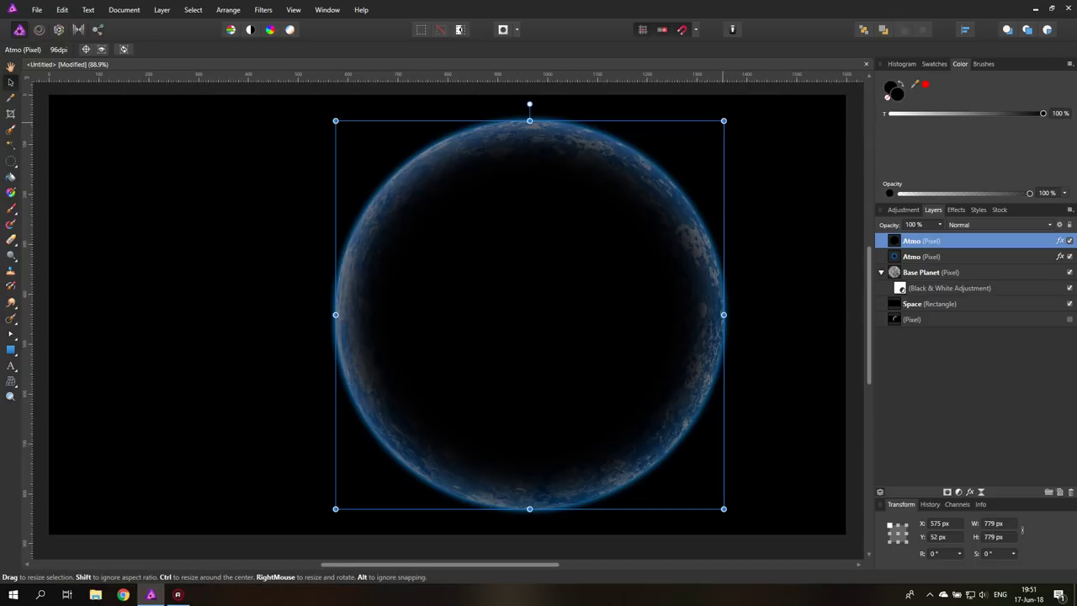
{"action": "left_click_drag", "start_coordinate": [724, 120], "coordinate": [775, 69]}
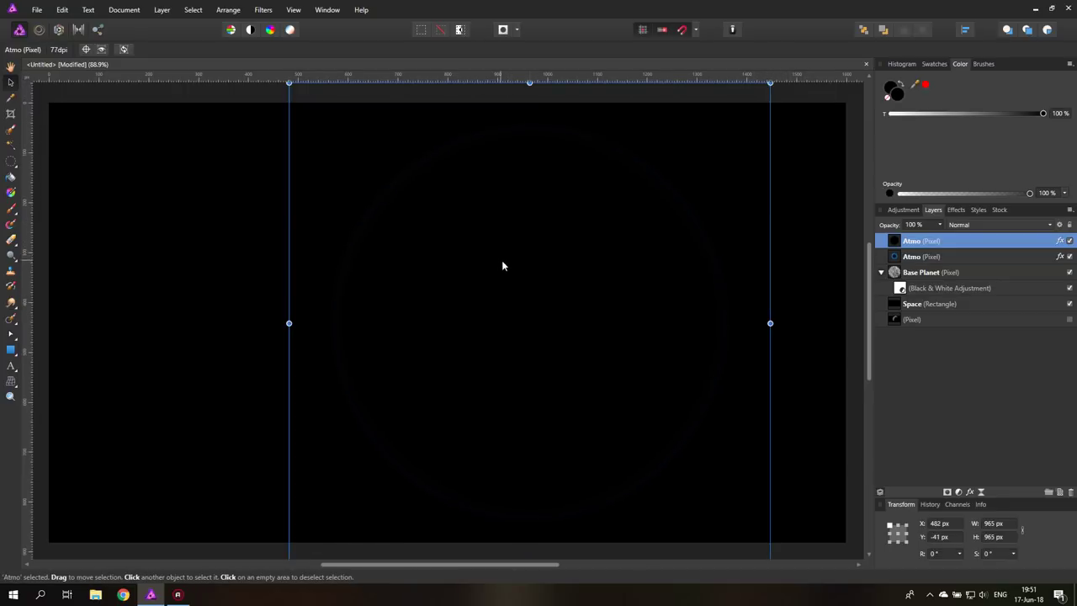
{"action": "left_click_drag", "start_coordinate": [520, 249], "coordinate": [601, 327]}
{"action": "mouse_move", "coordinate": [585, 398]}
{"action": "left_mouse_down"}
{"action": "mouse_move", "coordinate": [584, 385]}
{"action": "mouse_move", "coordinate": [592, 392]}
{"action": "left_mouse_up"}
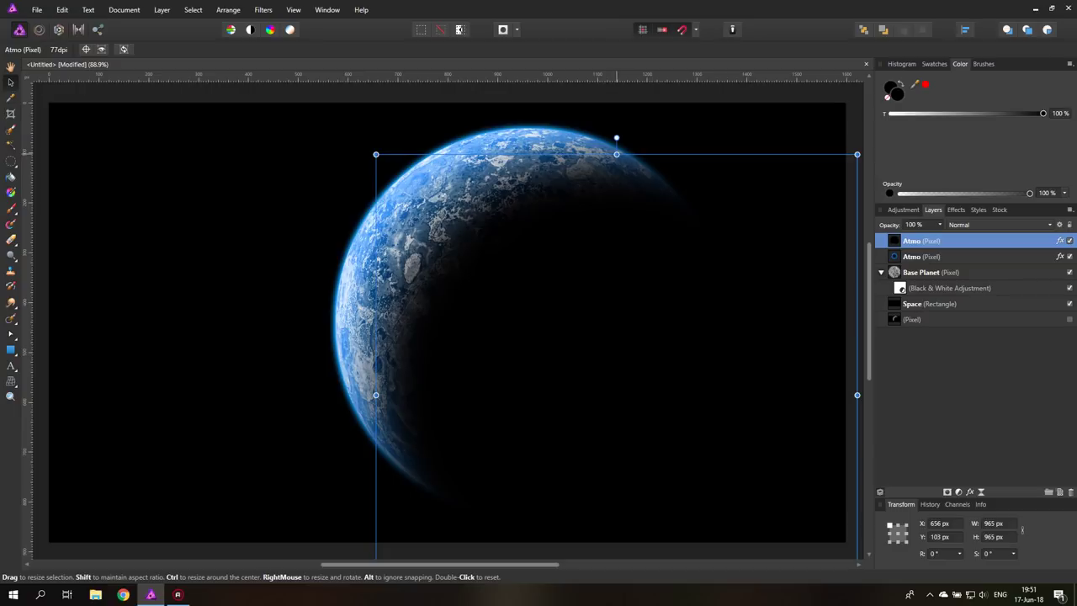
Step: Rotate the black disc to about -28.6°, stretch it to about 1007 px high, fine-tune its position over the planet, and deselect it
{"action": "left_click_drag", "start_coordinate": [617, 154], "coordinate": [744, 150]}
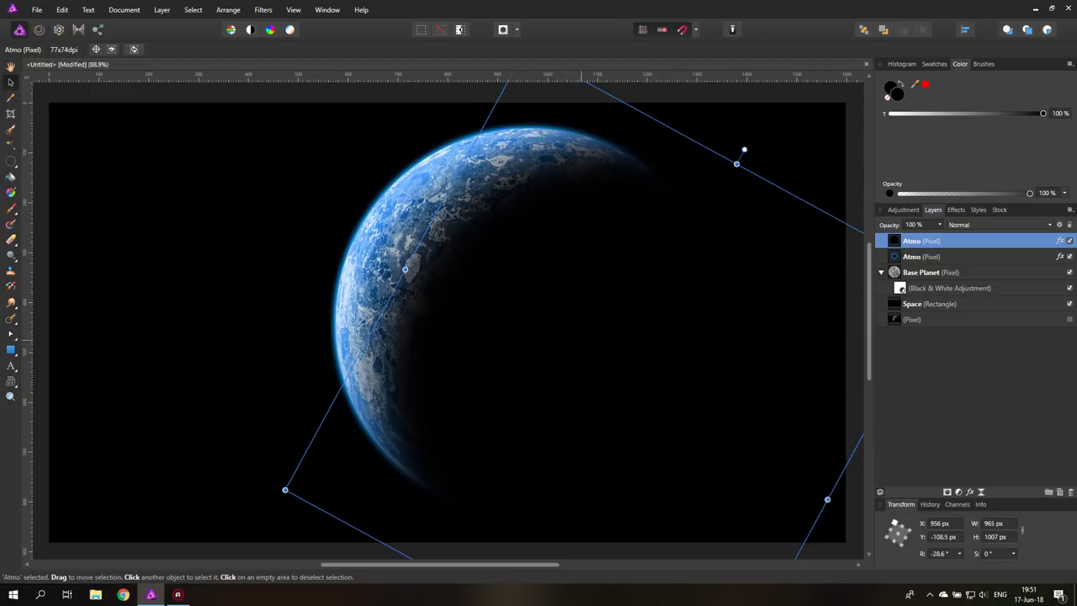
{"action": "left_click_drag", "start_coordinate": [587, 349], "coordinate": [553, 355]}
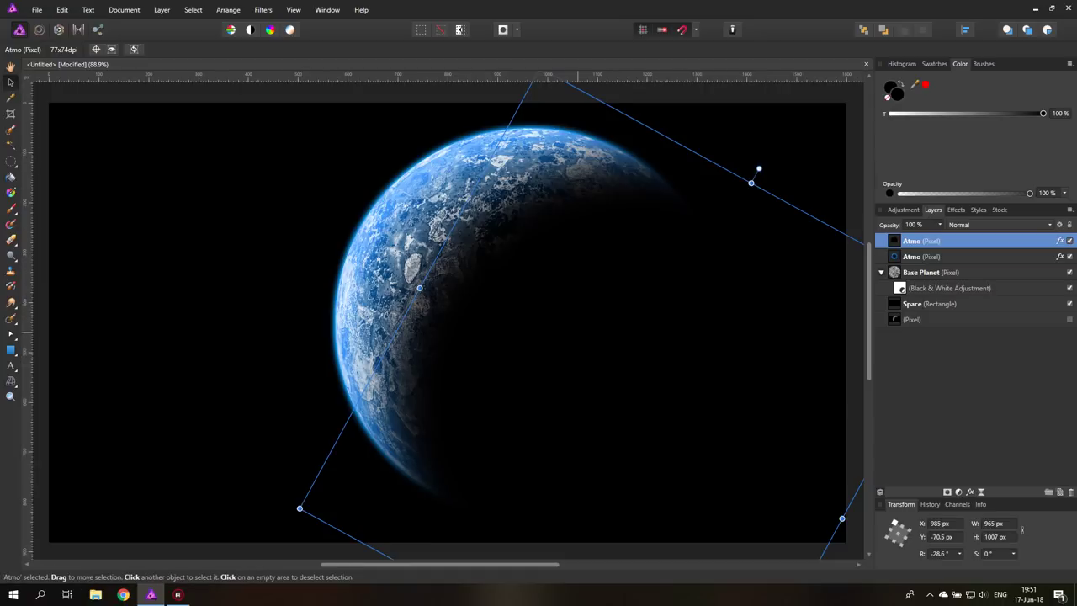
{"action": "mouse_move", "coordinate": [578, 331]}
{"action": "left_mouse_down"}
{"action": "mouse_move", "coordinate": [589, 318]}
{"action": "mouse_move", "coordinate": [591, 331]}
{"action": "mouse_move", "coordinate": [577, 325]}
{"action": "left_mouse_up"}
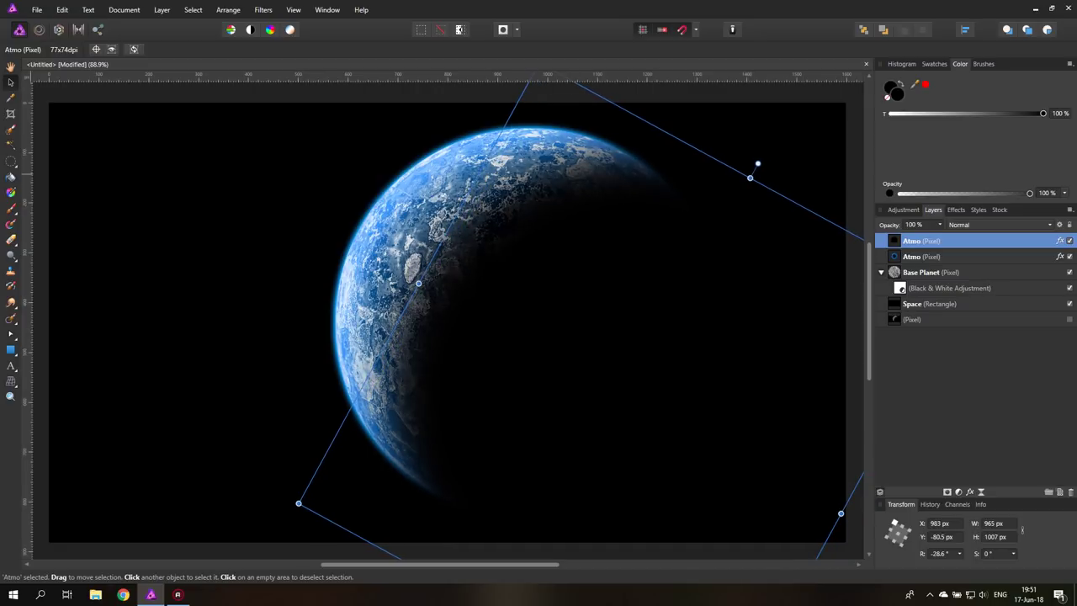
{"action": "key", "text": "ctrl+d"}
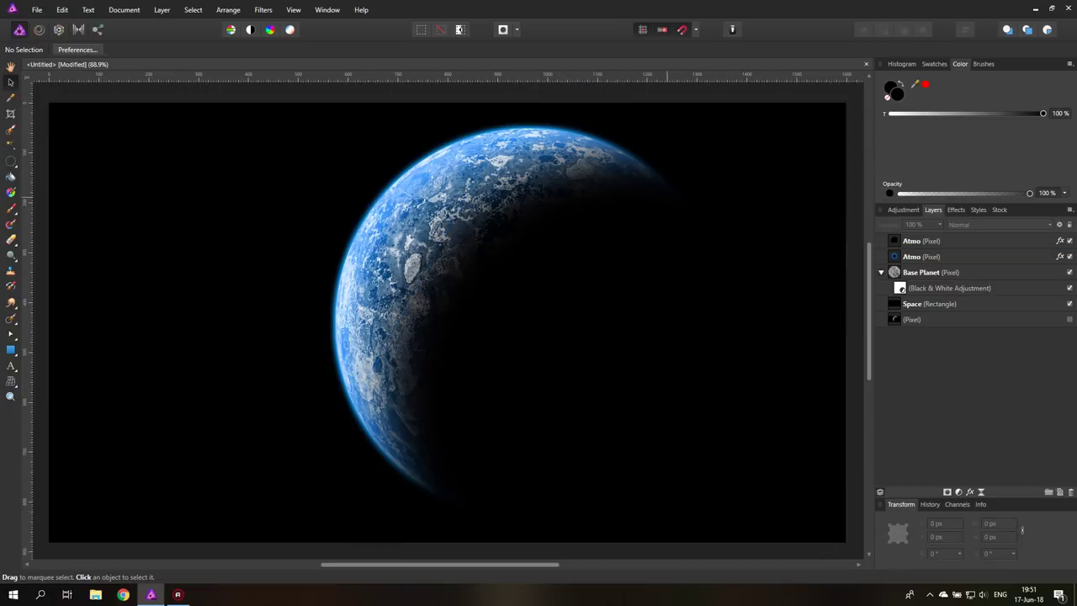
Step: Duplicate the lower Atmo layer that carries the blue glow
{"action": "left_click", "coordinate": [951, 256]}
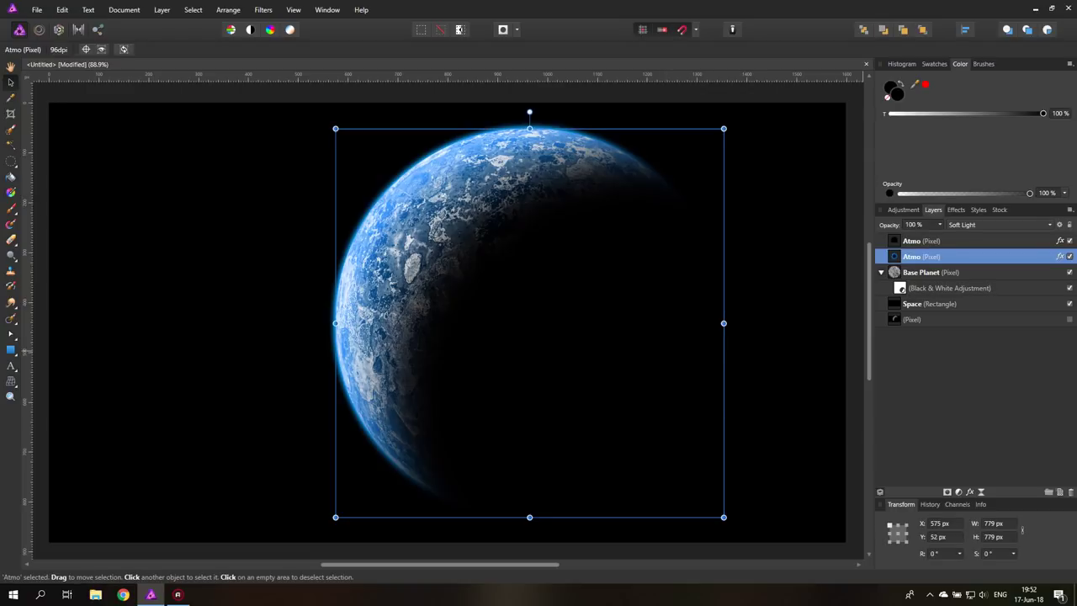
{"action": "right_click", "coordinate": [922, 257]}
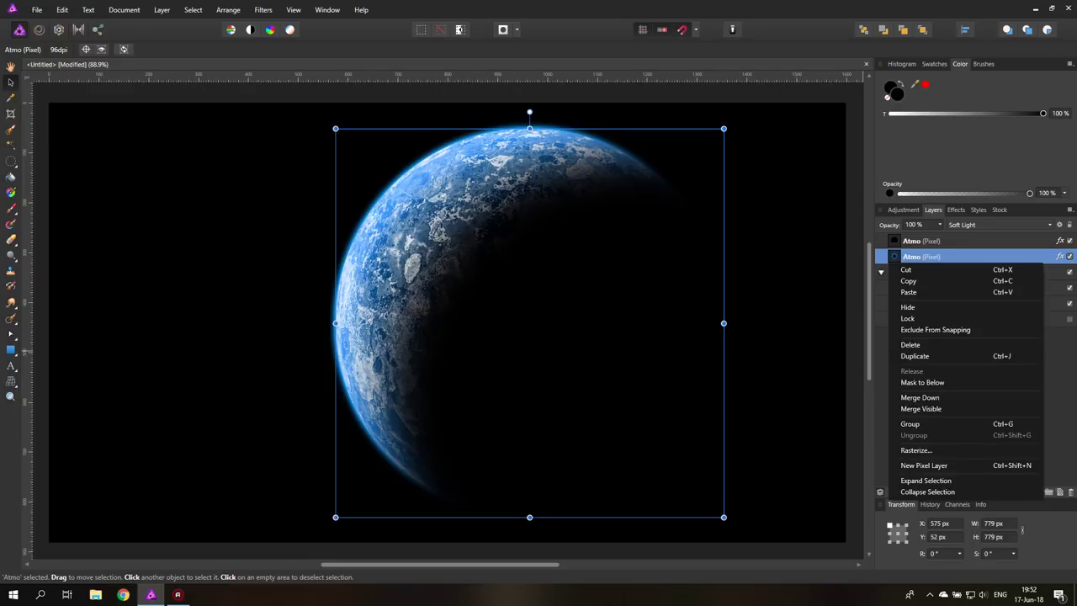
{"action": "left_click", "coordinate": [925, 356]}
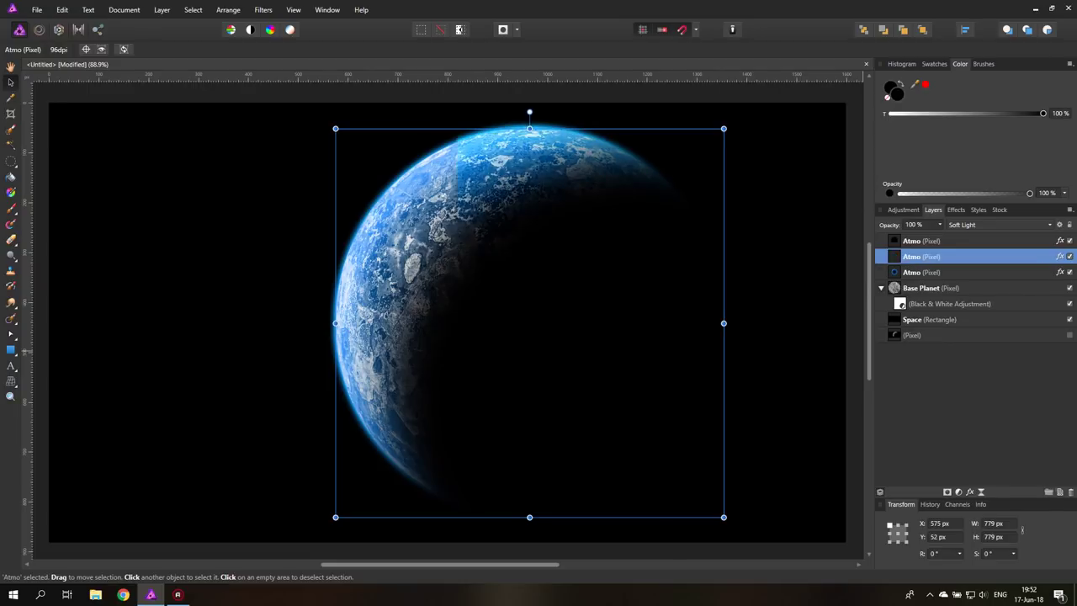
Step: Move the duplicated blue-glow Atmo layer above the black shadow disc's layer and lower its opacity to 33%
{"action": "left_click", "coordinate": [898, 240]}
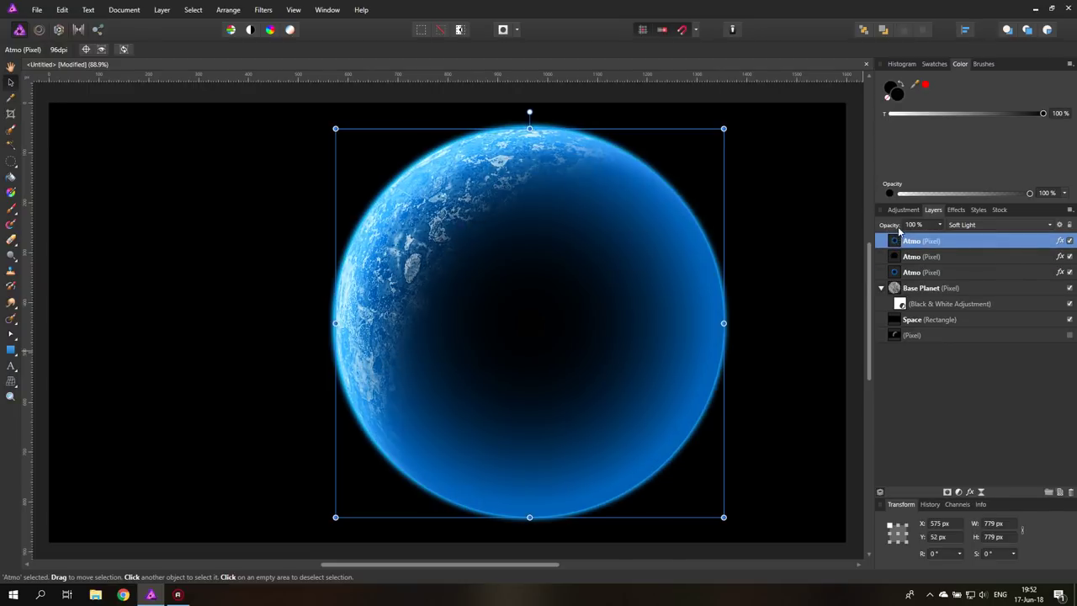
{"action": "left_click", "coordinate": [940, 224]}
{"action": "left_click_drag", "start_coordinate": [941, 236], "coordinate": [888, 237]}
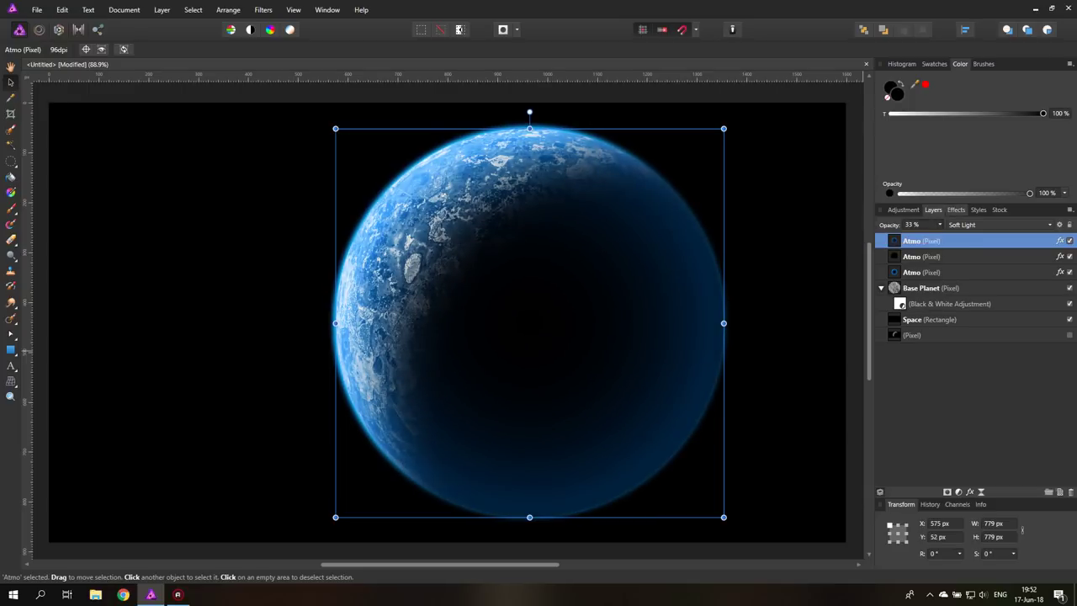
Step: Turn off the Inner Shadow and Inner Glow effects on the topmost Atmo layer
{"action": "left_click", "coordinate": [956, 209]}
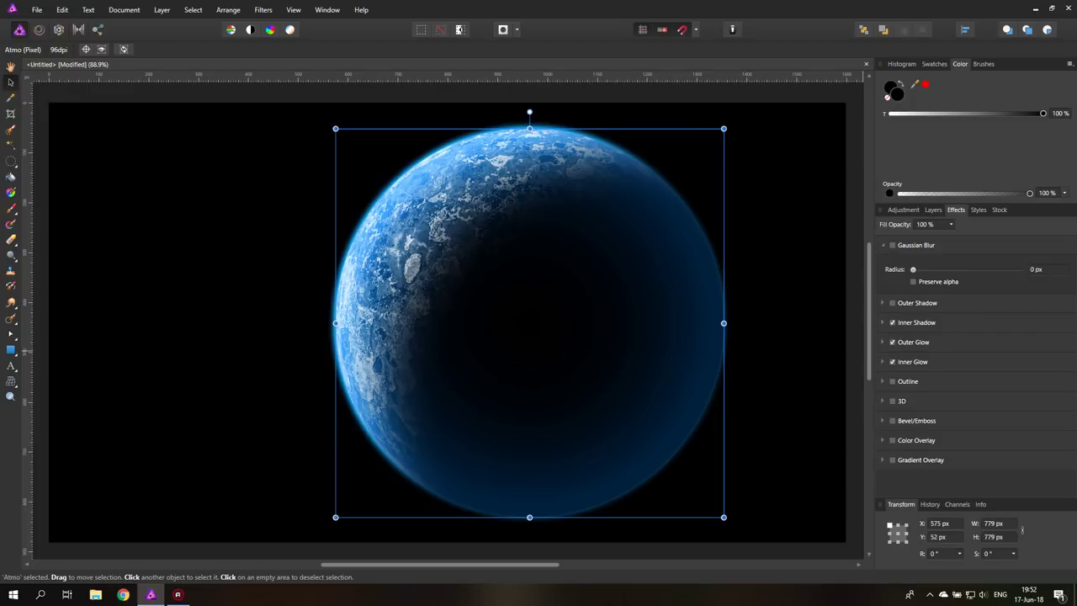
{"action": "left_click", "coordinate": [892, 323]}
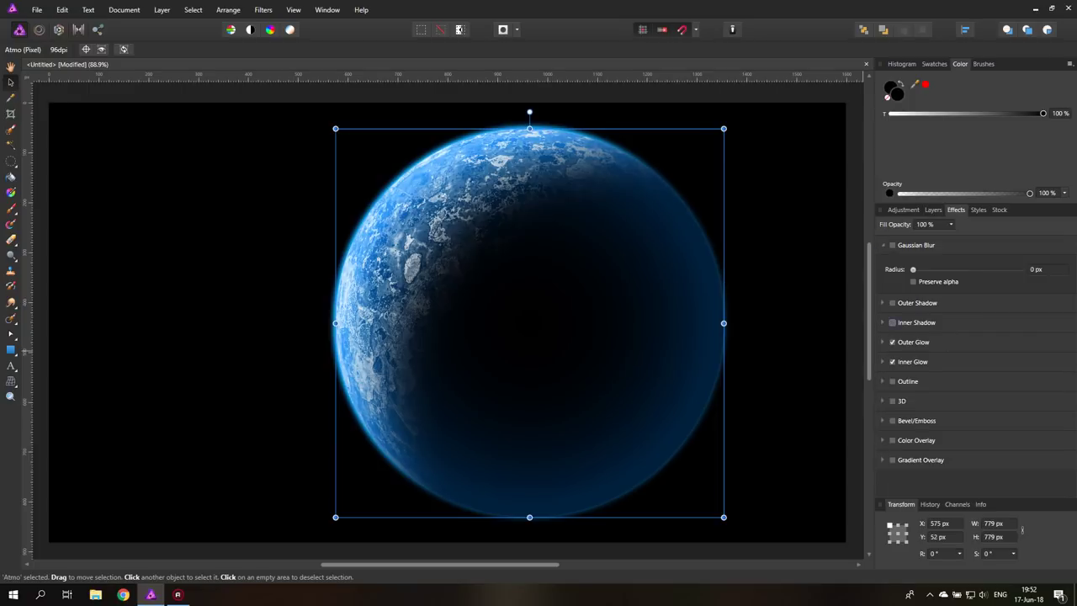
{"action": "left_click", "coordinate": [892, 362]}
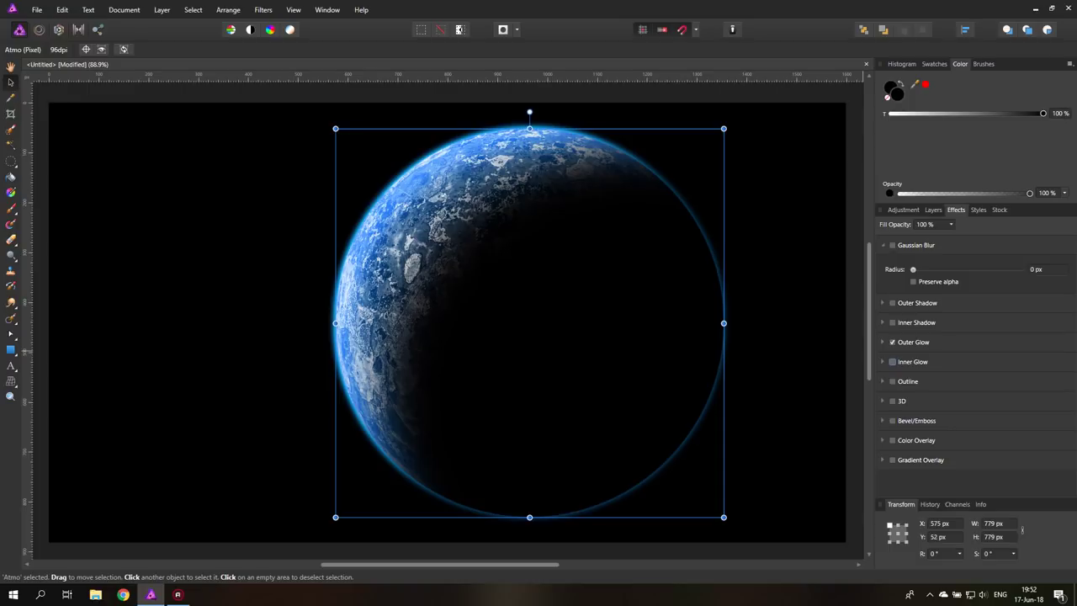
Step: Lower the topmost Atmo layer's opacity to 4% and deselect it
{"action": "left_click", "coordinate": [934, 209]}
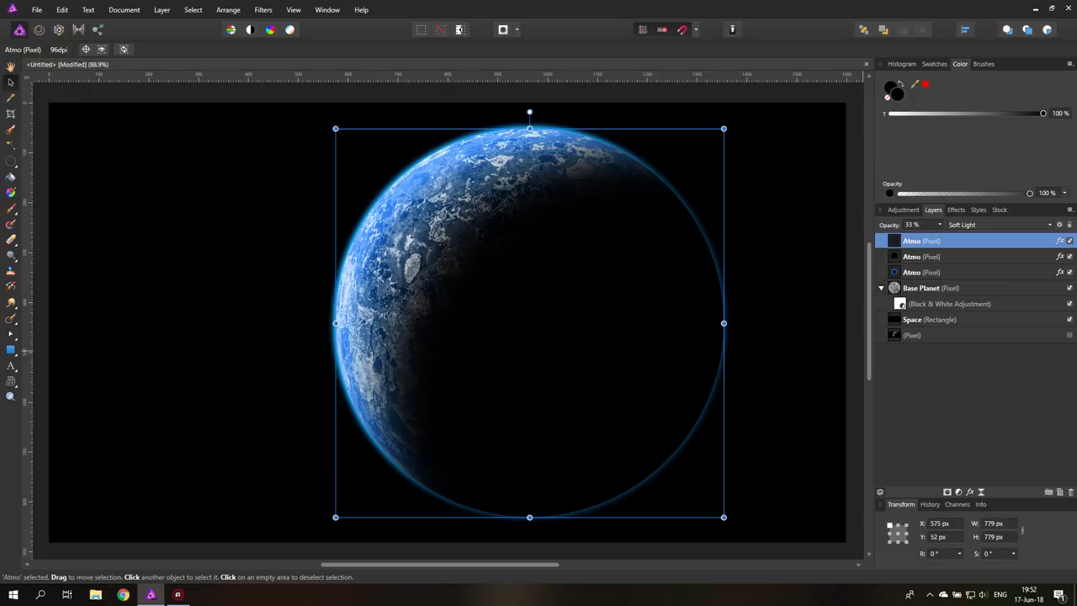
{"action": "left_click", "coordinate": [917, 225]}
{"action": "left_click_drag", "start_coordinate": [940, 237], "coordinate": [918, 237]}
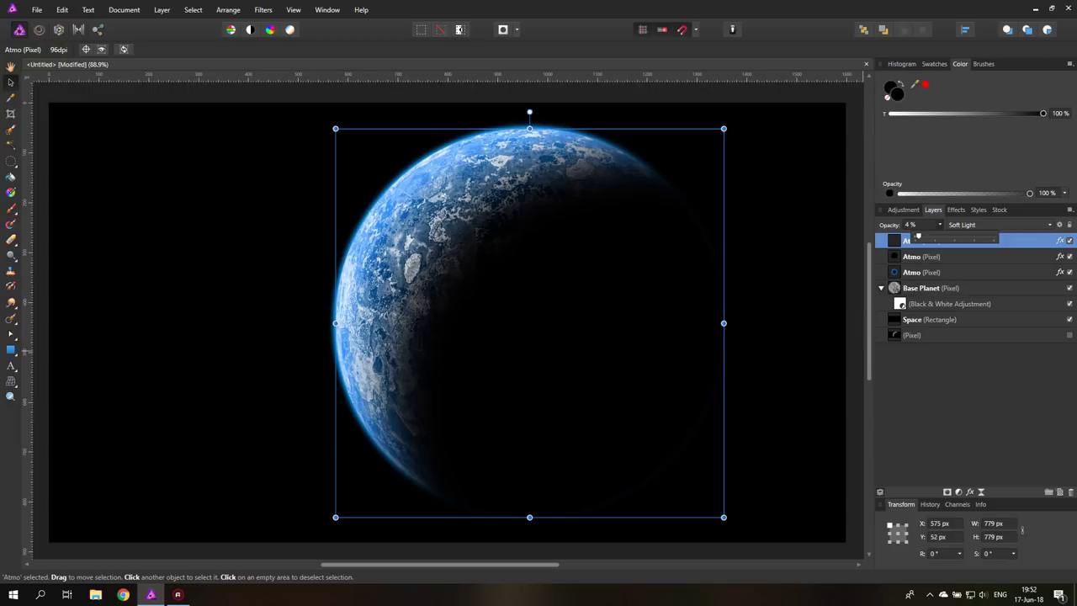
{"action": "key", "text": "ctrl+d"}
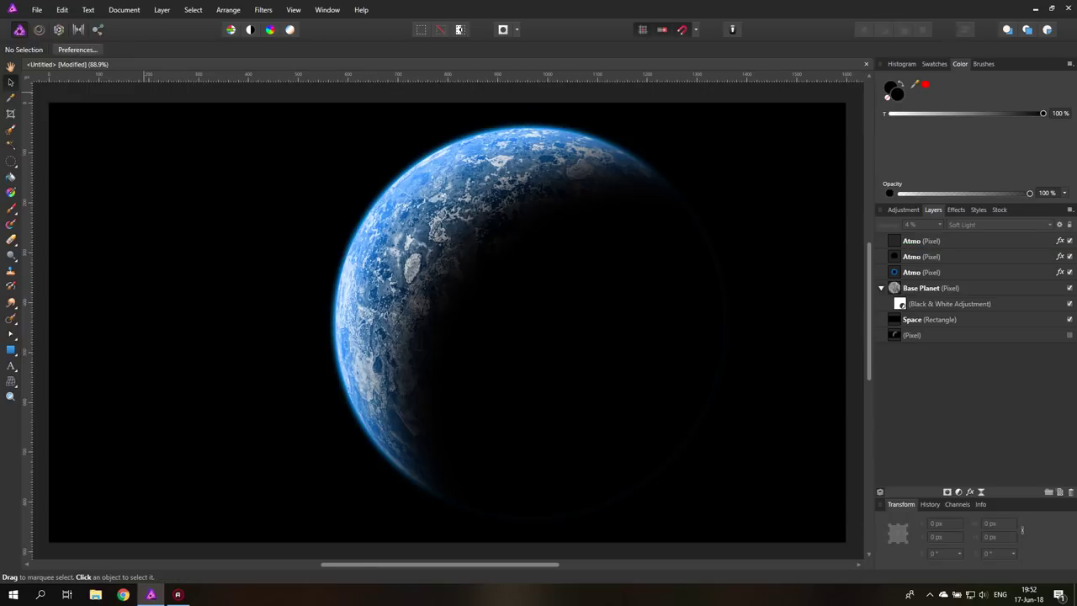
Step: Rename the black disc's Atmo layer as Shadow
{"action": "left_click", "coordinate": [612, 365]}
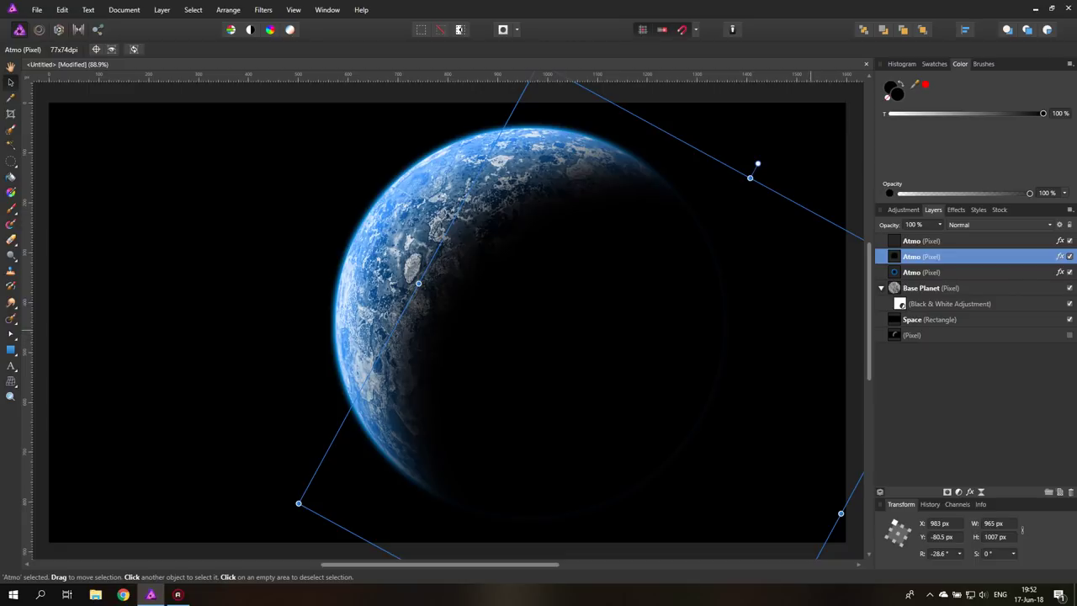
{"action": "left_click", "coordinate": [912, 256]}
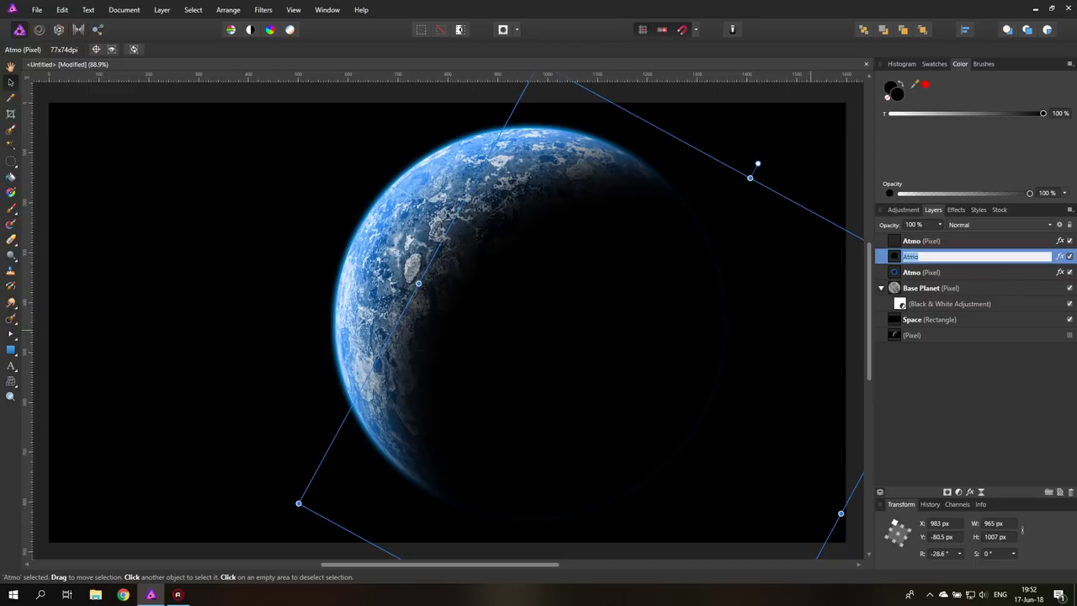
{"action": "type", "text": "Shadow"}
{"action": "key", "text": "Return"}
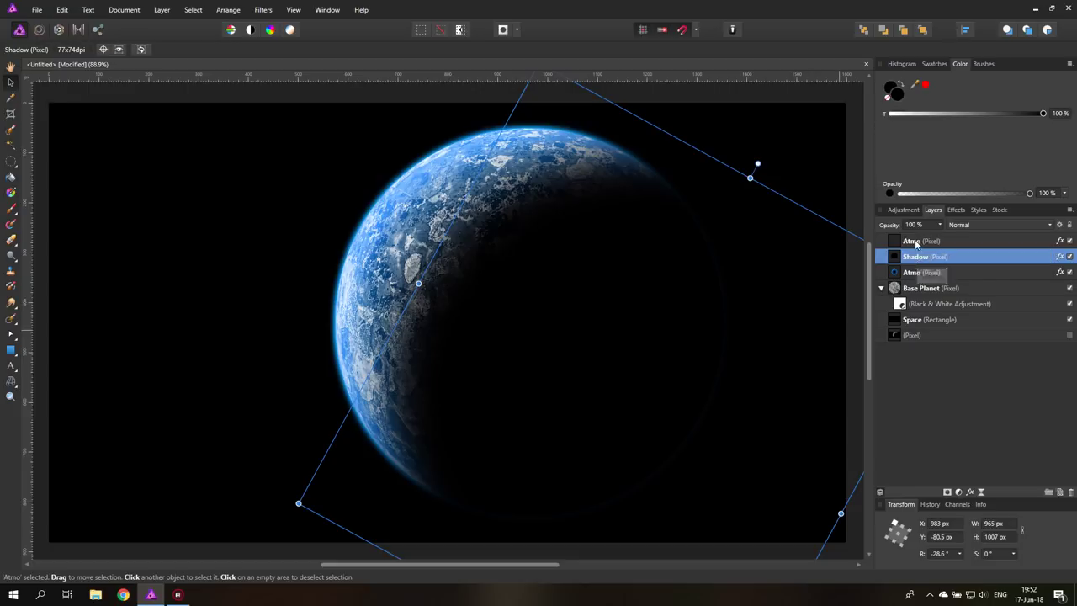
Step: Rename the topmost Atmo layer as Atmo Back
{"action": "left_click", "coordinate": [916, 243]}
{"action": "double_click", "coordinate": [917, 241]}
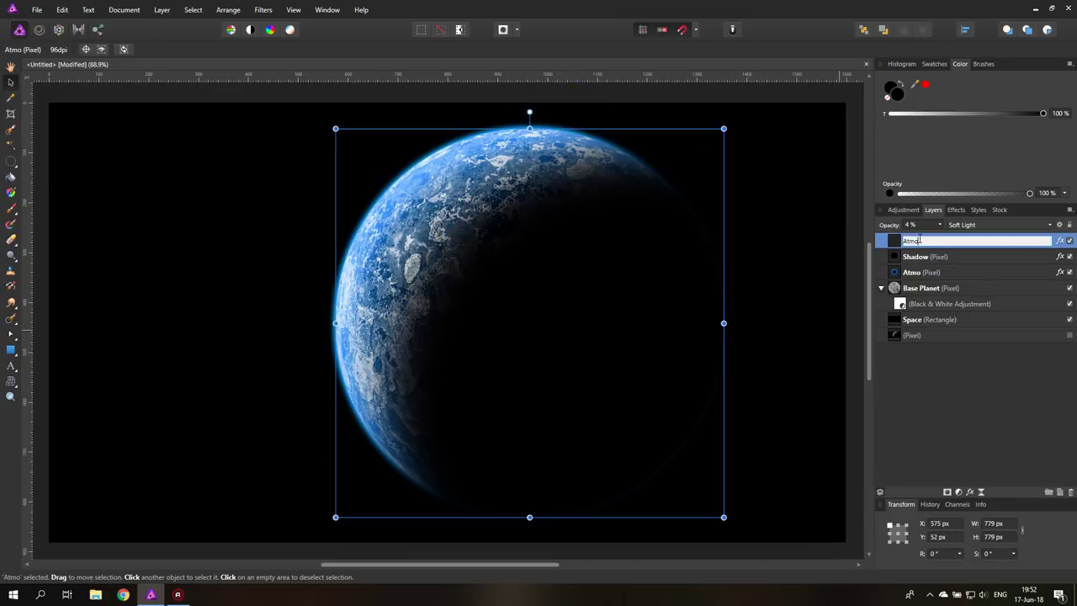
{"action": "type", "text": "Bkac"}
{"action": "key", "text": "BackSpace"}
{"action": "key", "text": "BackSpace"}
{"action": "key", "text": "BackSpace"}
{"action": "type", "text": "ack"}
{"action": "key", "text": "Return"}
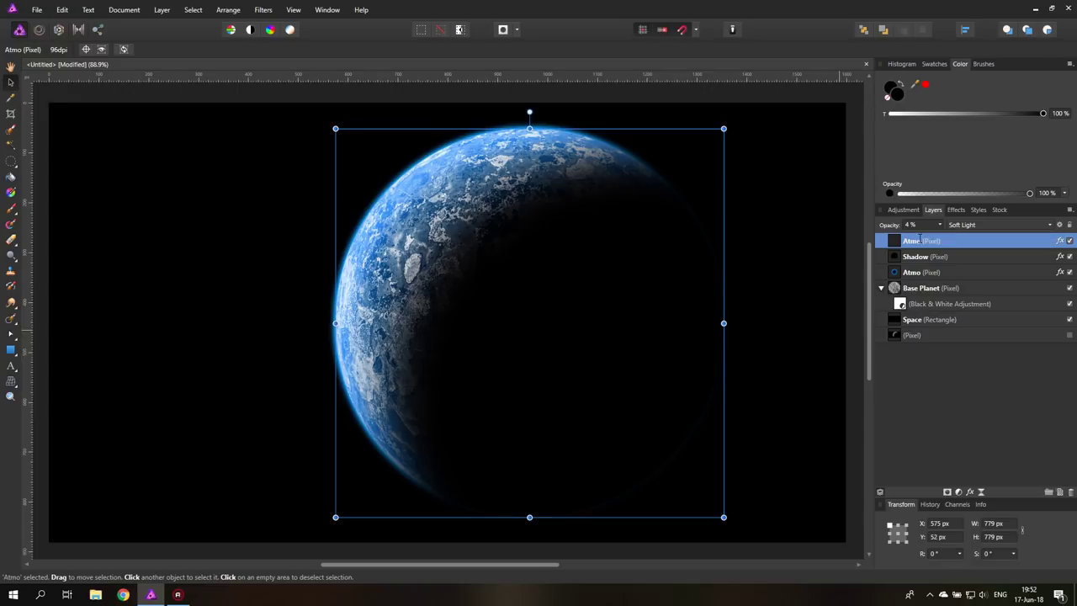
{"action": "type", "text": "Atmo Back"}
{"action": "key", "text": "Return"}
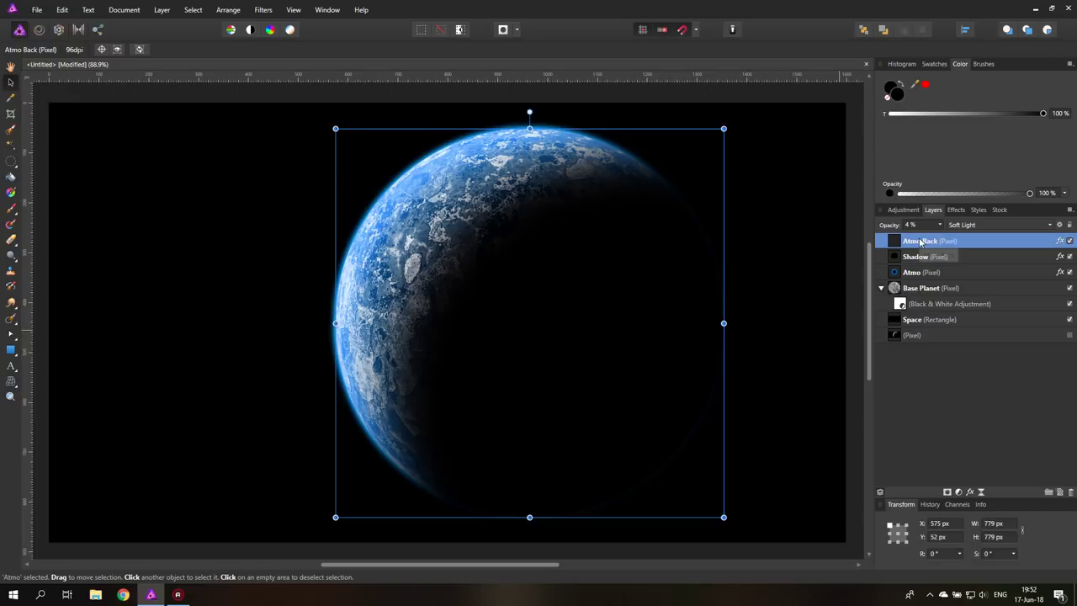
Step: Duplicate the Base Planet layer and expand the copy to show its nested Black & White adjustment
{"action": "left_click", "coordinate": [897, 289]}
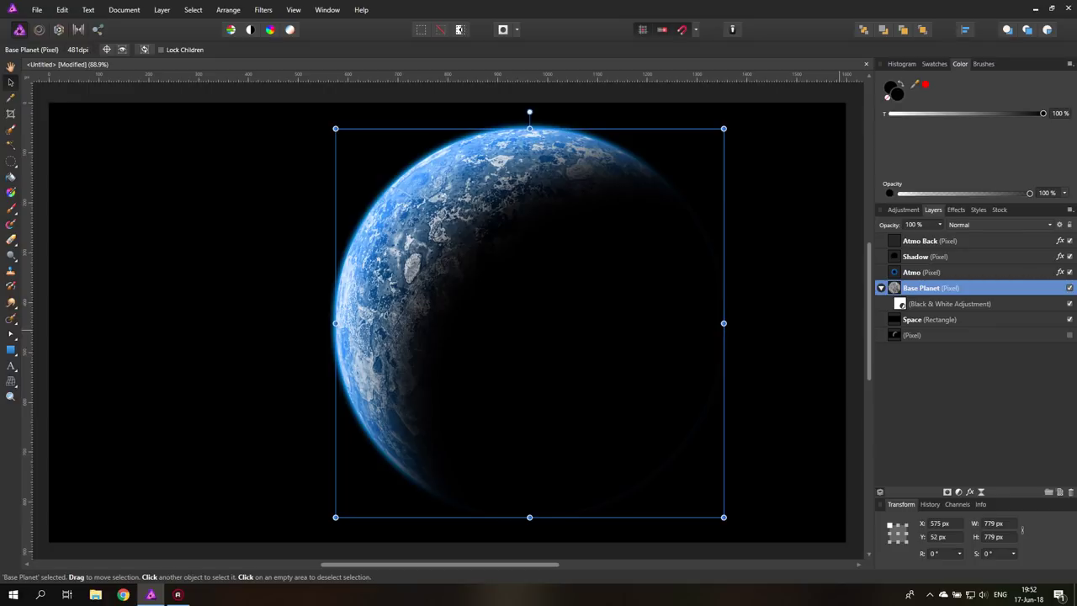
{"action": "right_click", "coordinate": [895, 290]}
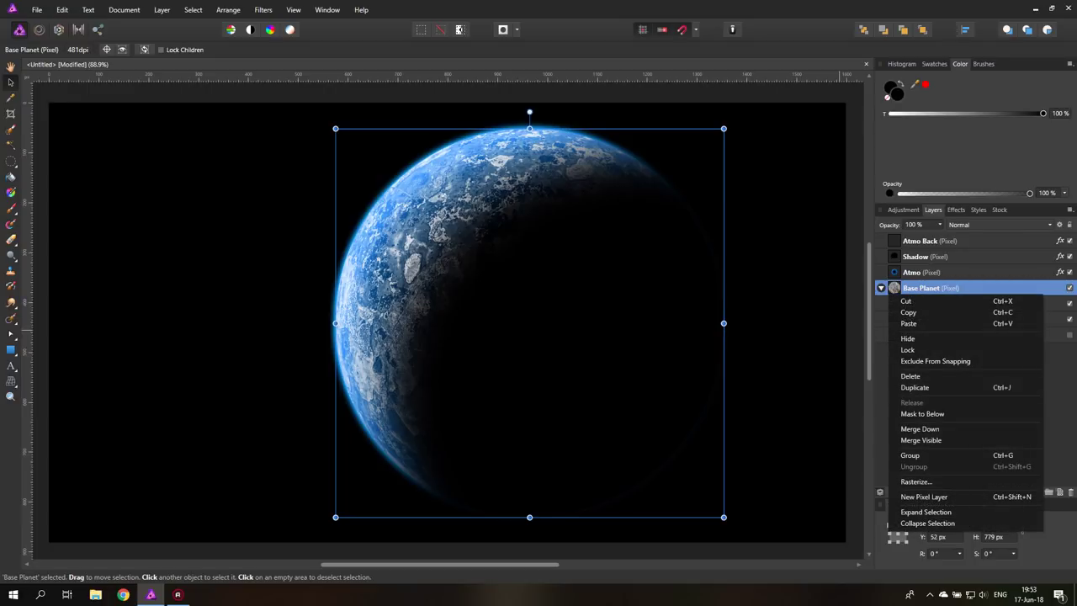
{"action": "left_click", "coordinate": [914, 387]}
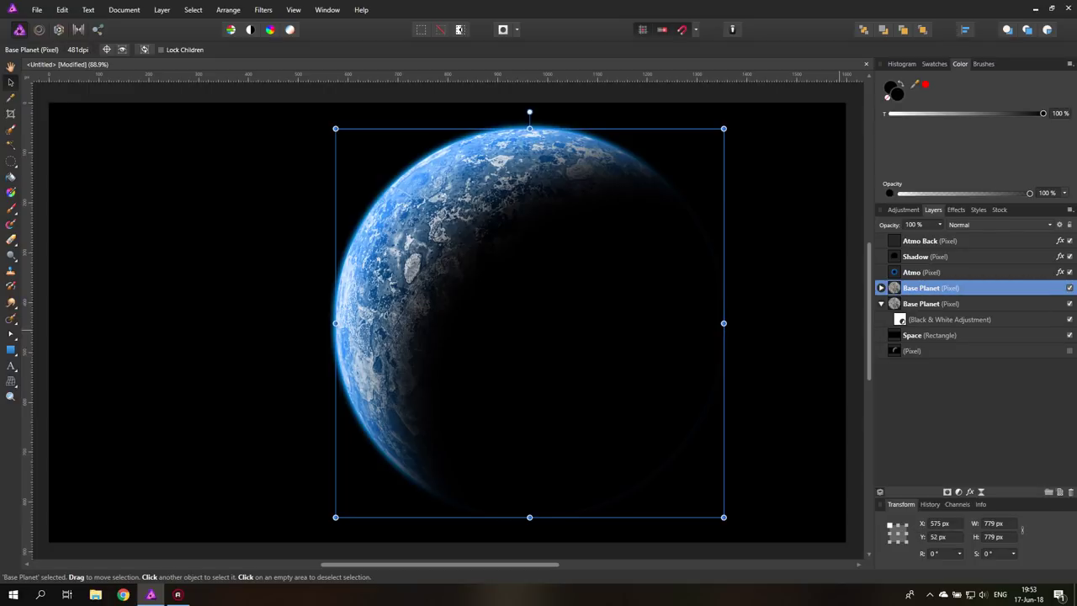
{"action": "left_click", "coordinate": [881, 288]}
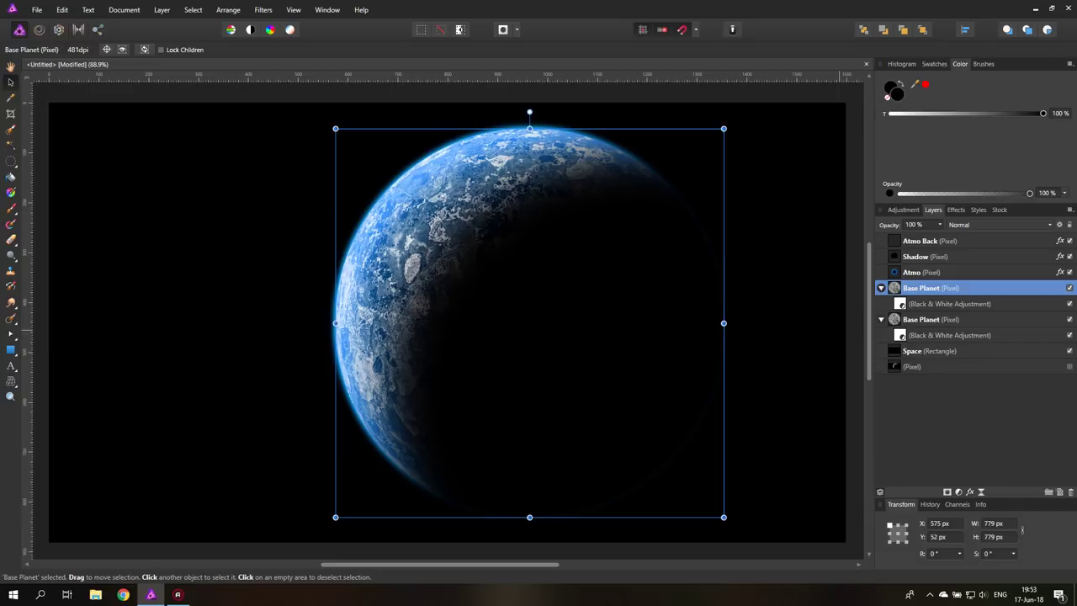
Step: Add a Levels adjustment and nest it inside the upper Base Planet copy
{"action": "left_click", "coordinate": [958, 491]}
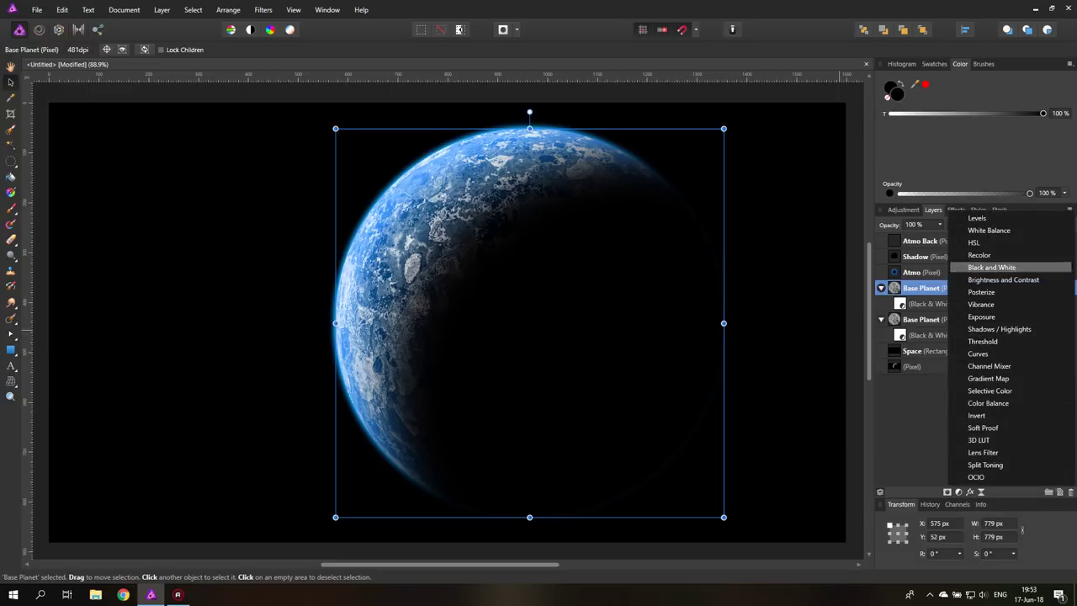
{"action": "left_click", "coordinate": [976, 218]}
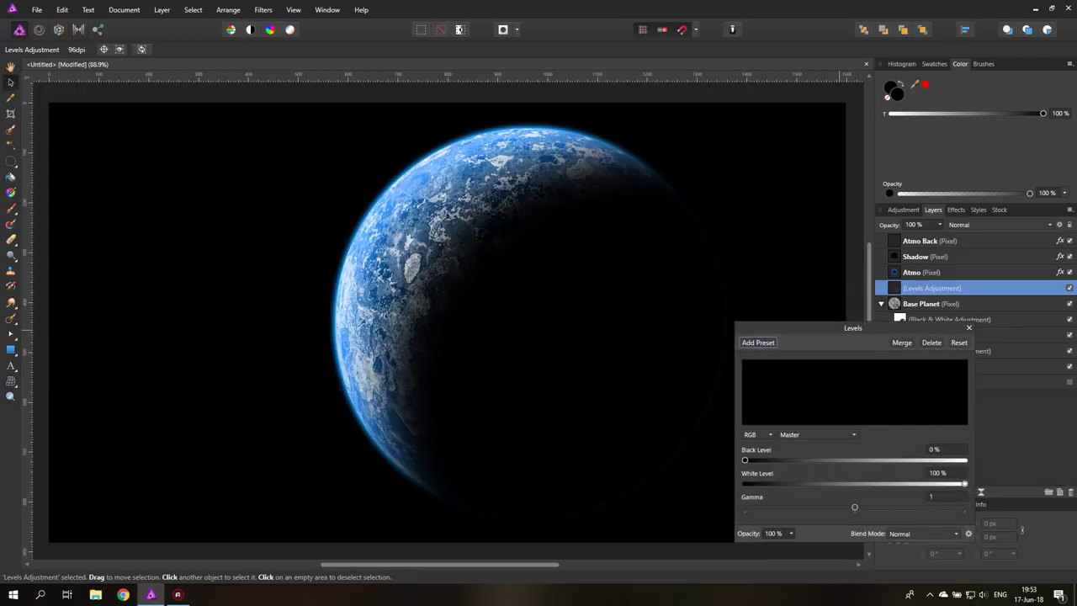
{"action": "left_click_drag", "start_coordinate": [907, 290], "coordinate": [910, 306]}
{"action": "left_click", "coordinate": [895, 290]}
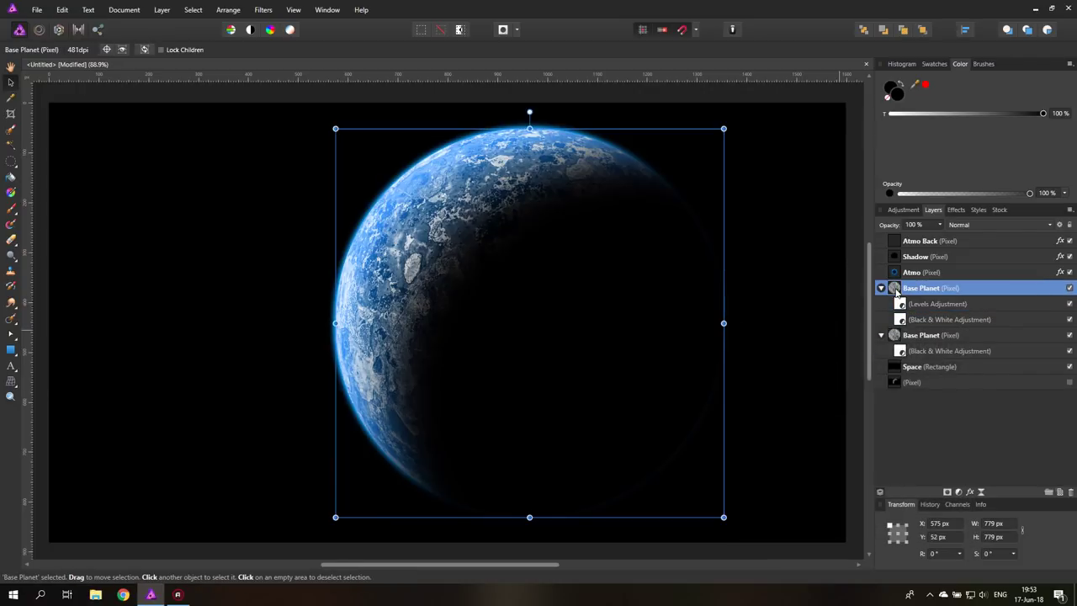
Step: Rename the upper Base Planet copy as Clouds and set its blend mode to Screen
{"action": "left_click", "coordinate": [920, 288]}
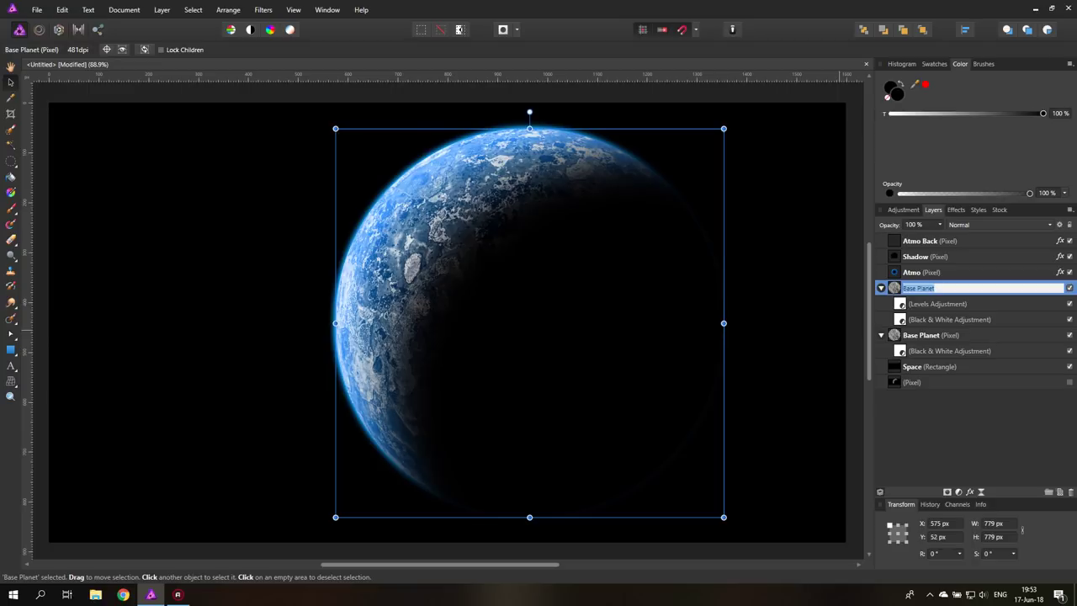
{"action": "type", "text": "Clouds"}
{"action": "key", "text": "Return"}
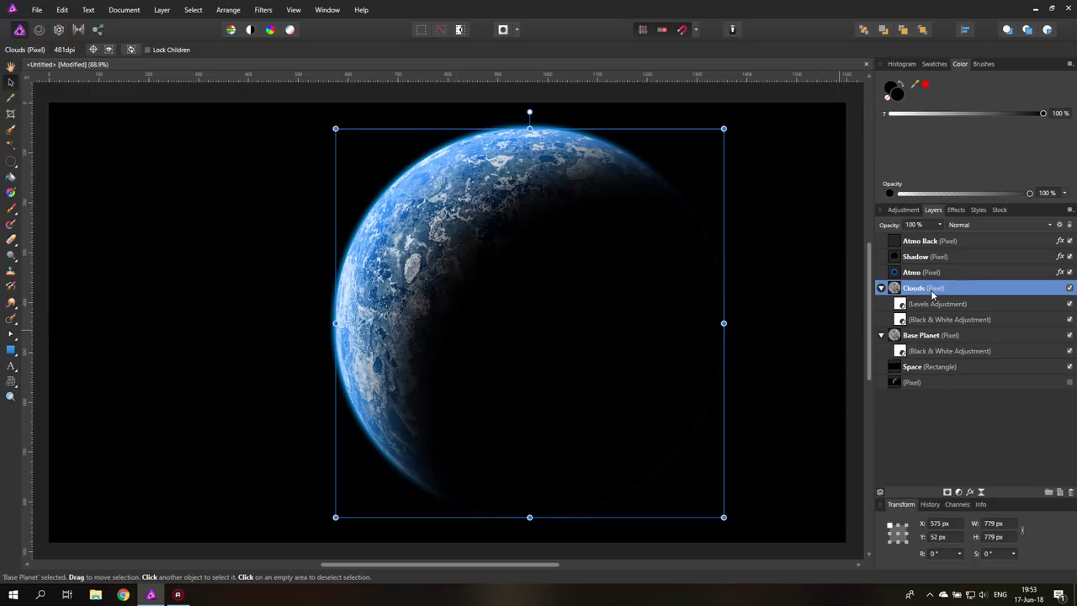
{"action": "left_click", "coordinate": [999, 224]}
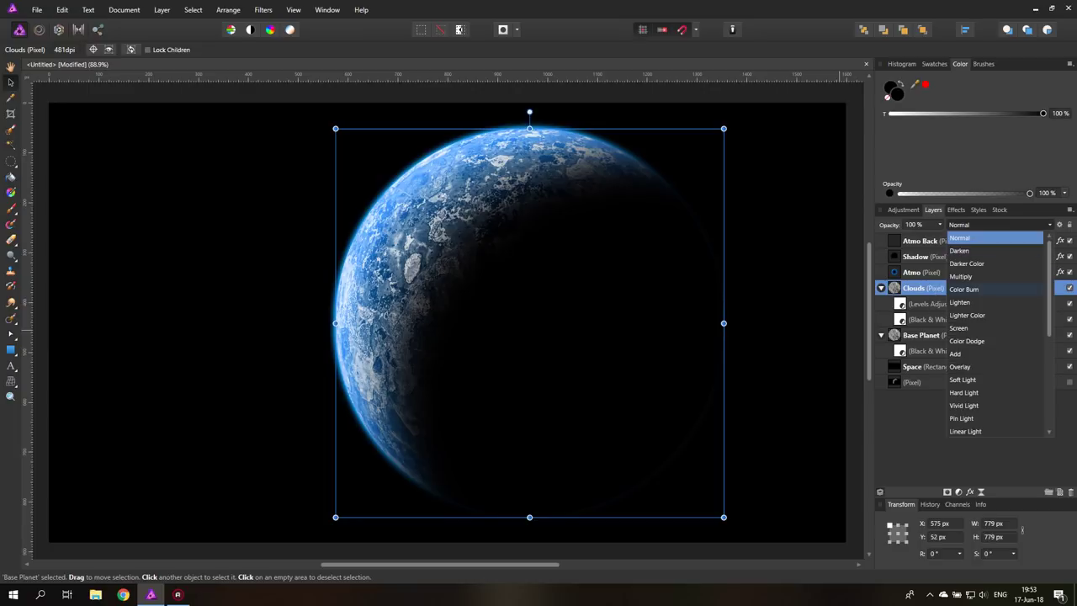
{"action": "left_click", "coordinate": [958, 327]}
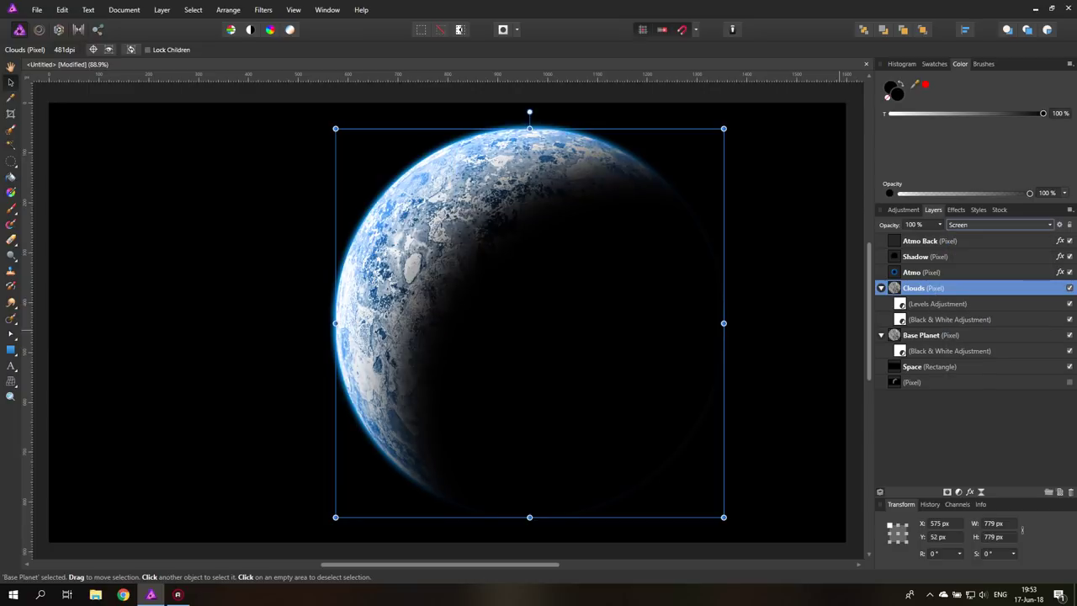
Step: Set the Clouds layer's Levels adjustment to a black level of 66% and a white level of 68%
{"action": "double_click", "coordinate": [899, 303]}
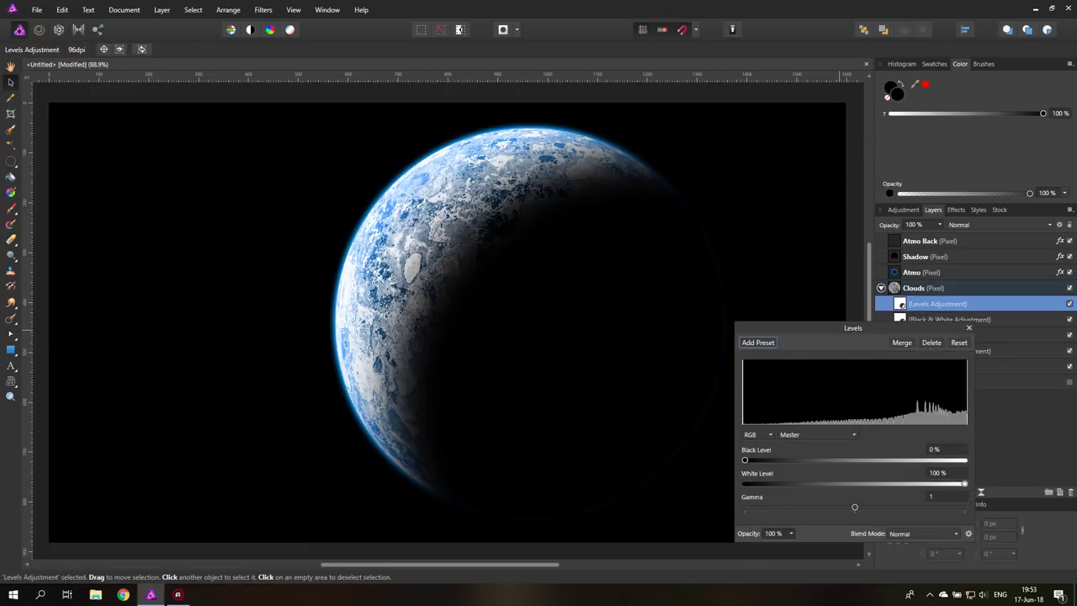
{"action": "left_click_drag", "start_coordinate": [745, 460], "coordinate": [755, 461]}
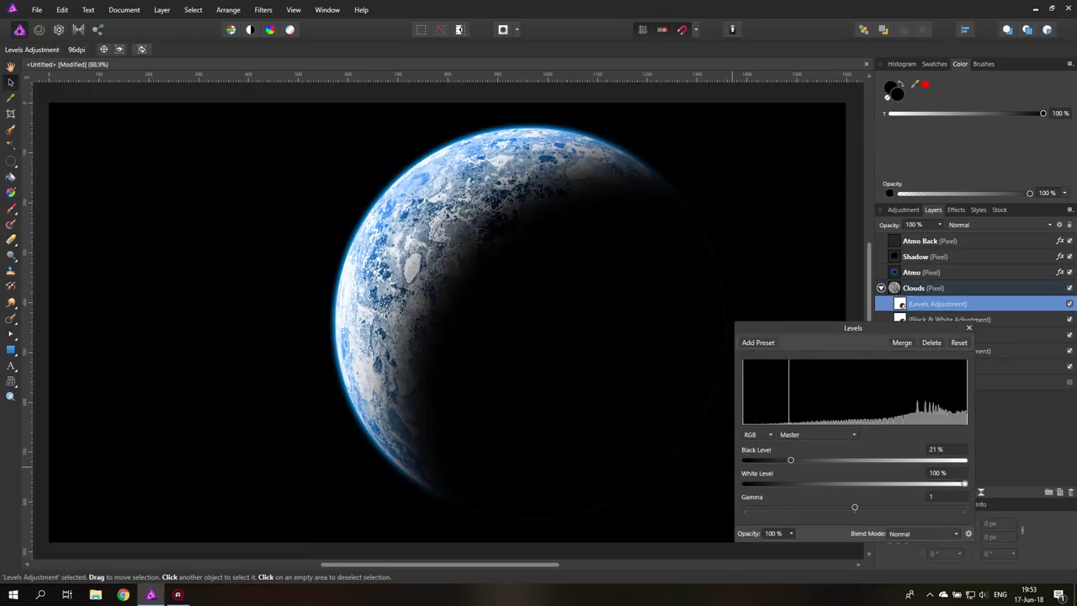
{"action": "mouse_move", "coordinate": [791, 461]}
{"action": "left_mouse_down"}
{"action": "mouse_move", "coordinate": [856, 460]}
{"action": "mouse_move", "coordinate": [834, 461]}
{"action": "left_mouse_up"}
{"action": "mouse_move", "coordinate": [965, 484]}
{"action": "left_mouse_down"}
{"action": "mouse_move", "coordinate": [875, 483]}
{"action": "mouse_move", "coordinate": [886, 484]}
{"action": "left_mouse_up"}
{"action": "mouse_move", "coordinate": [834, 460]}
{"action": "left_mouse_down"}
{"action": "mouse_move", "coordinate": [891, 460]}
{"action": "mouse_move", "coordinate": [865, 461]}
{"action": "mouse_move", "coordinate": [872, 484]}
{"action": "mouse_move", "coordinate": [905, 484]}
{"action": "mouse_move", "coordinate": [894, 483]}
{"action": "mouse_move", "coordinate": [888, 460]}
{"action": "left_mouse_up"}
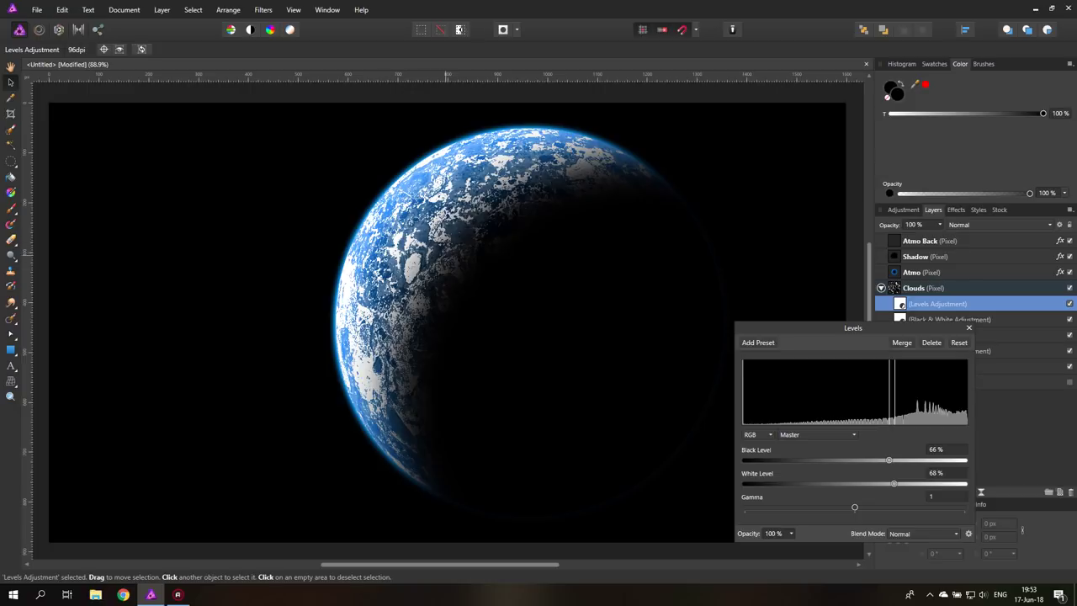
{"action": "left_click", "coordinate": [968, 327]}
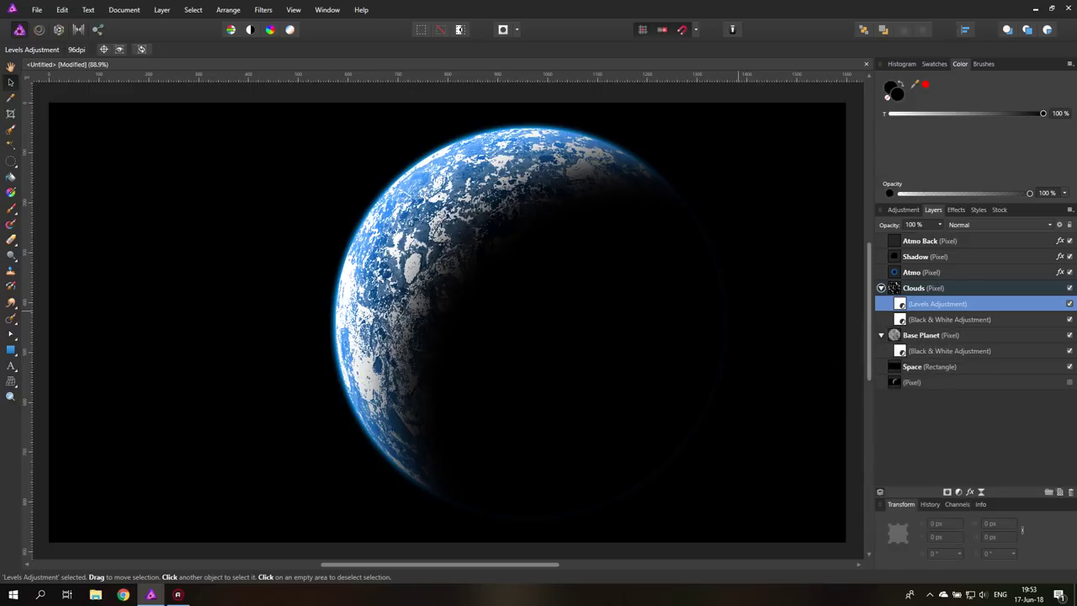
Step: Hide the Base Planet layer and apply a slight Gaussian Blur effect to the Clouds layer
{"action": "left_click", "coordinate": [1070, 335]}
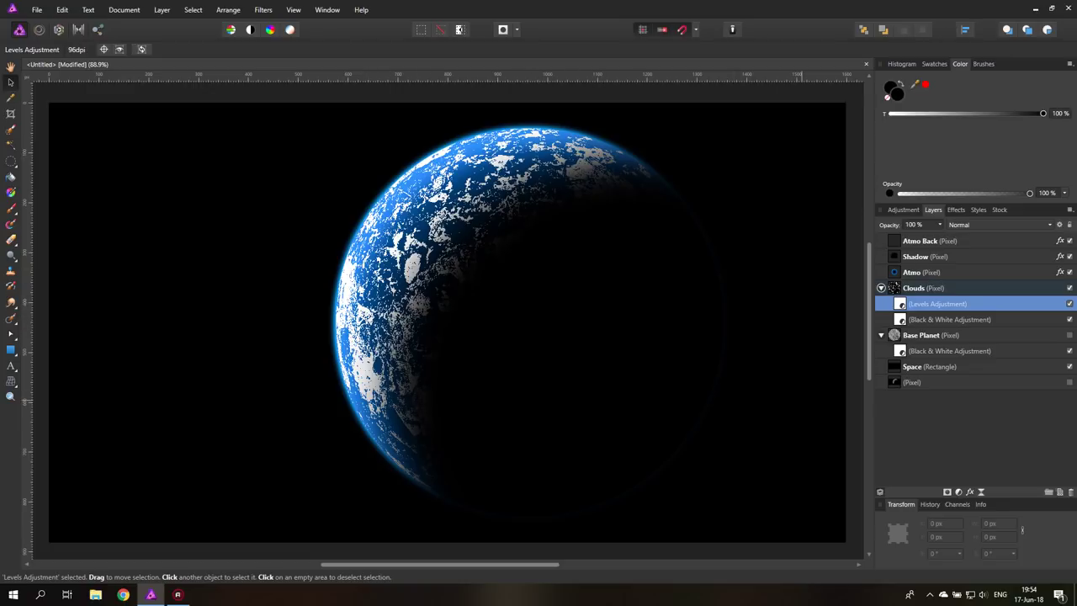
{"action": "left_click", "coordinate": [951, 287]}
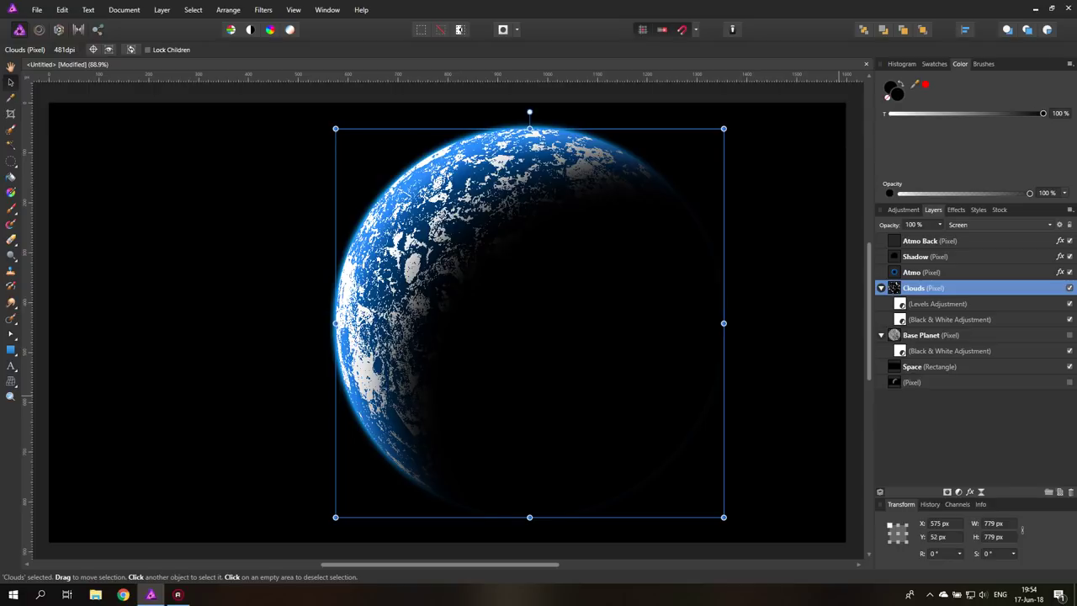
{"action": "left_click", "coordinate": [956, 210]}
{"action": "left_click", "coordinate": [893, 244]}
{"action": "left_click_drag", "start_coordinate": [913, 269], "coordinate": [928, 269]}
{"action": "left_click", "coordinate": [933, 210]}
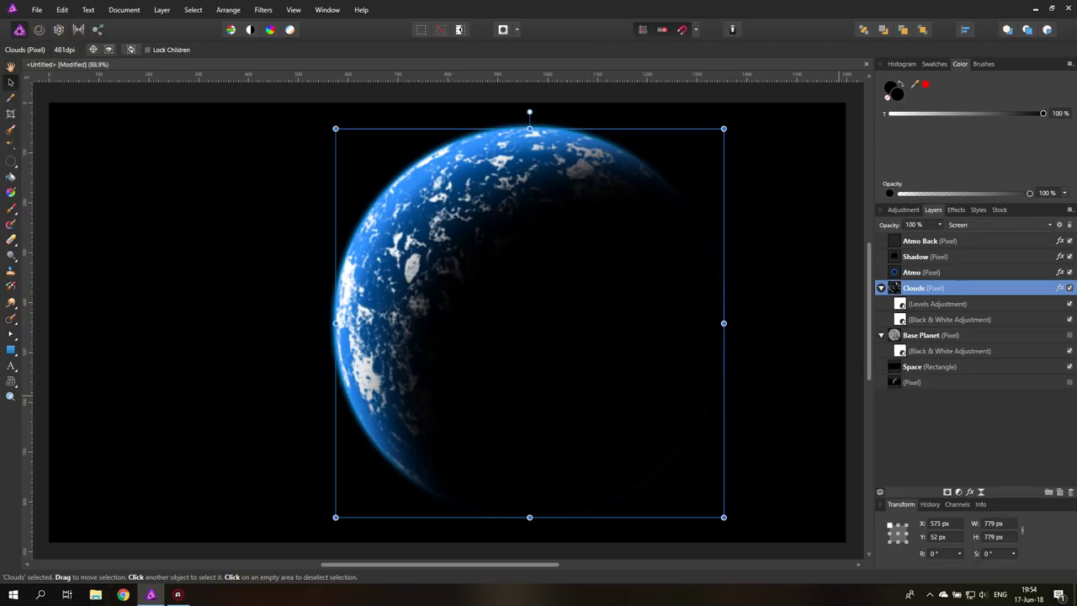
Step: Show the Base Planet layer again and toggle the Clouds layer off and on to compare the look
{"action": "left_click", "coordinate": [1069, 335]}
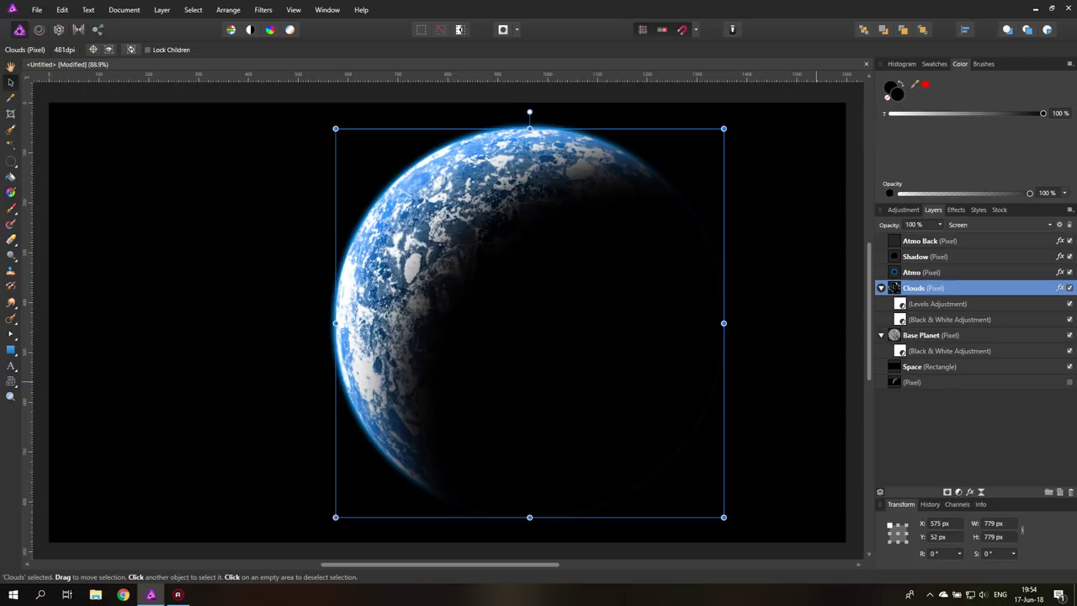
{"action": "left_click", "coordinate": [1069, 288]}
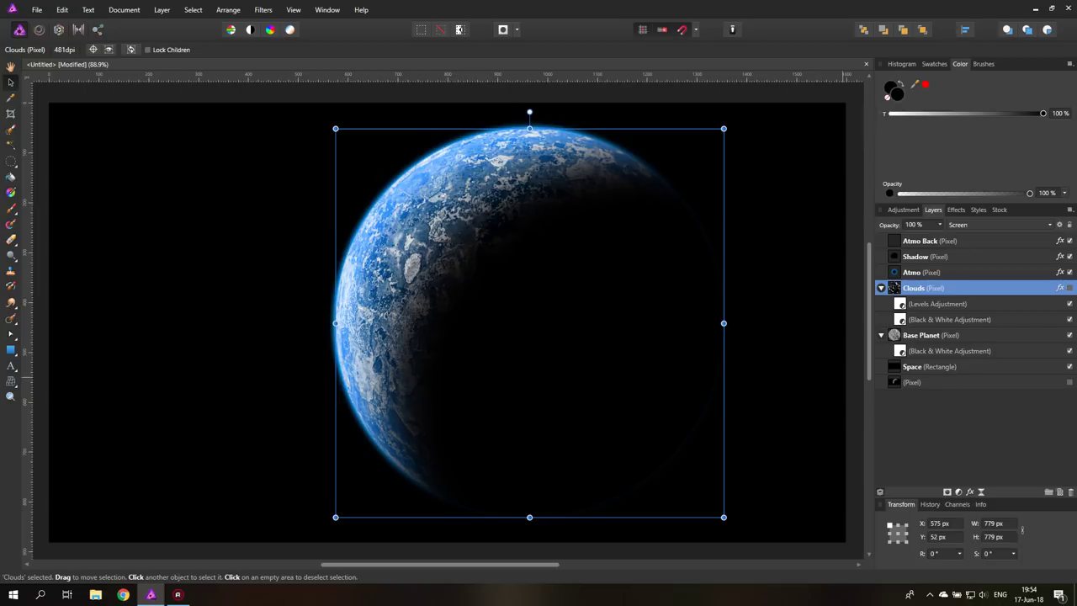
{"action": "left_click", "coordinate": [1069, 288]}
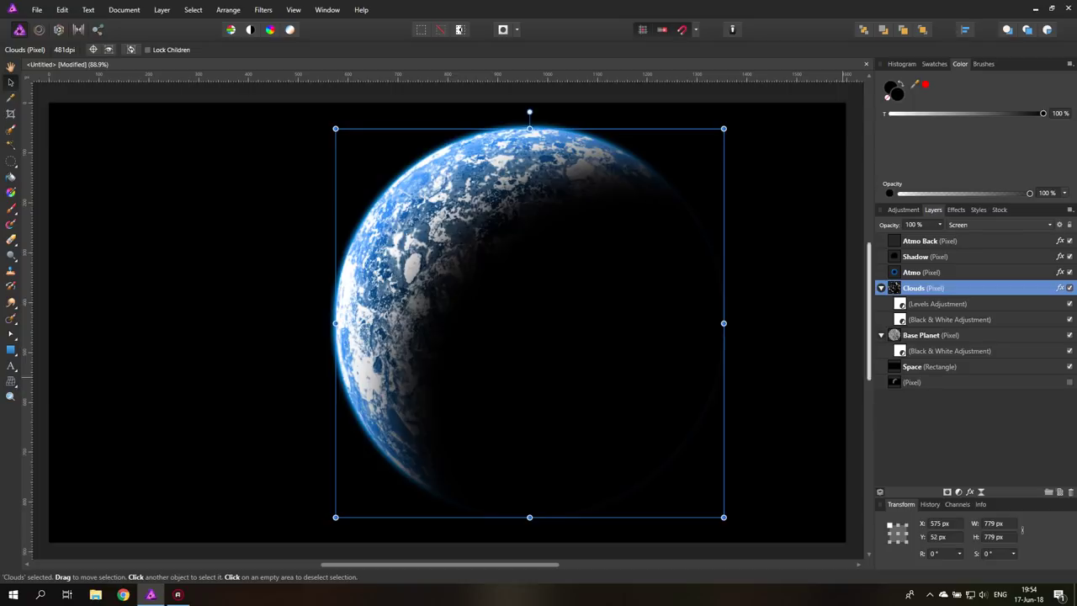
Step: Rotate the Clouds layer 90° clockwise so its pattern no longer matches the planet surface
{"action": "left_click", "coordinate": [228, 10]}
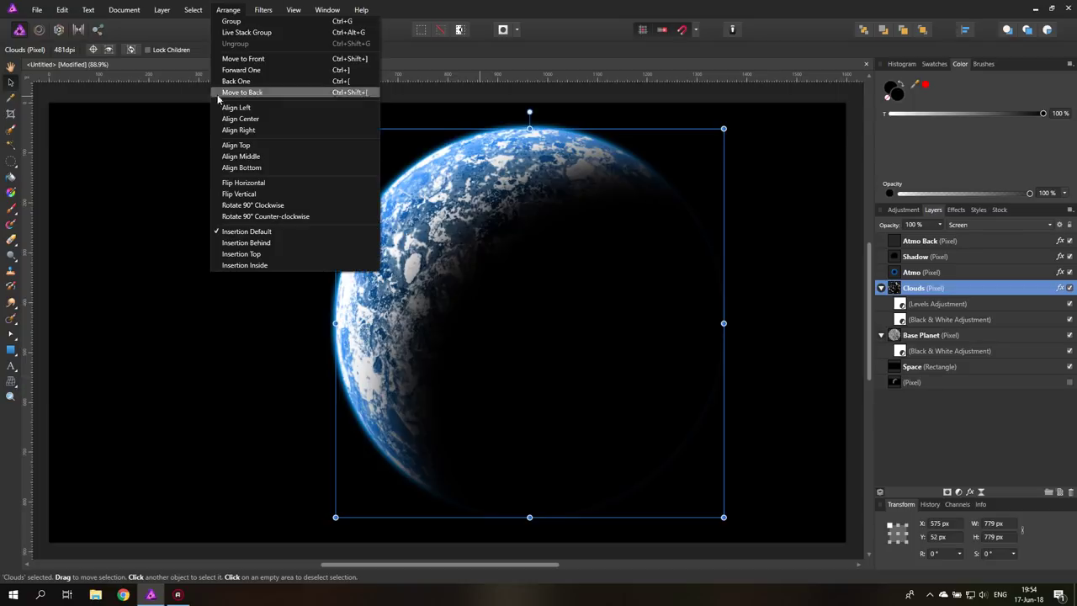
{"action": "left_click", "coordinate": [247, 206]}
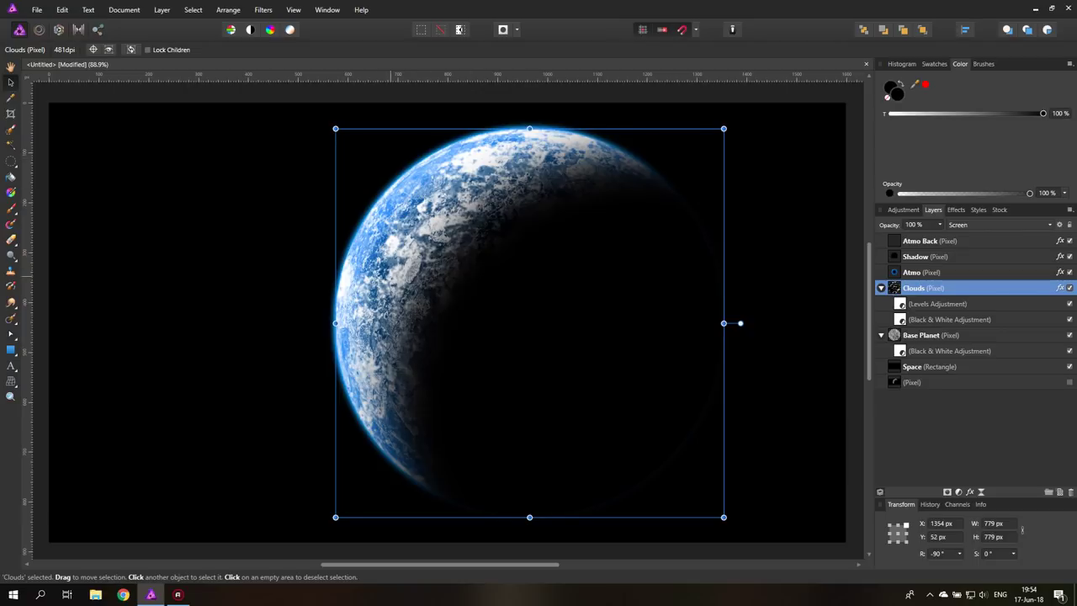
Step: Duplicate the Base Planet layer and rotate the copy 90° counter-clockwise
{"action": "left_click", "coordinate": [931, 335]}
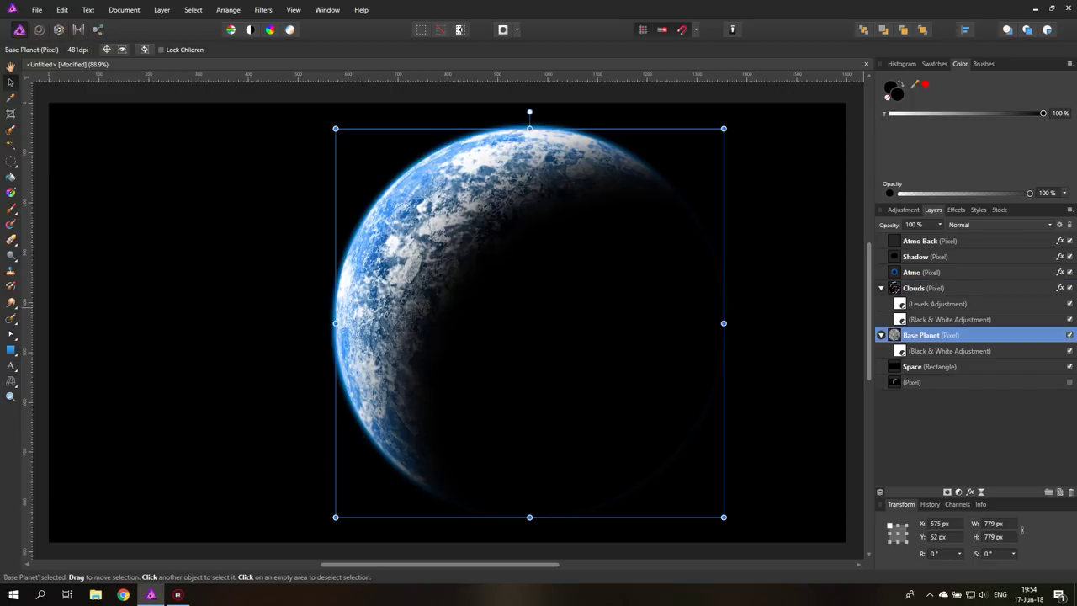
{"action": "right_click", "coordinate": [890, 338]}
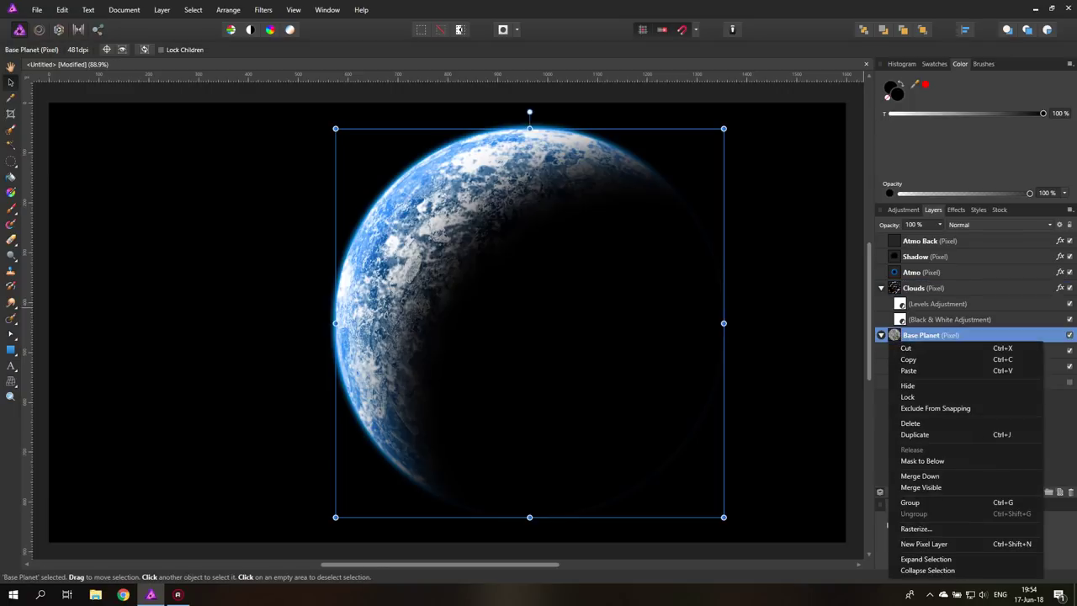
{"action": "left_click", "coordinate": [915, 434]}
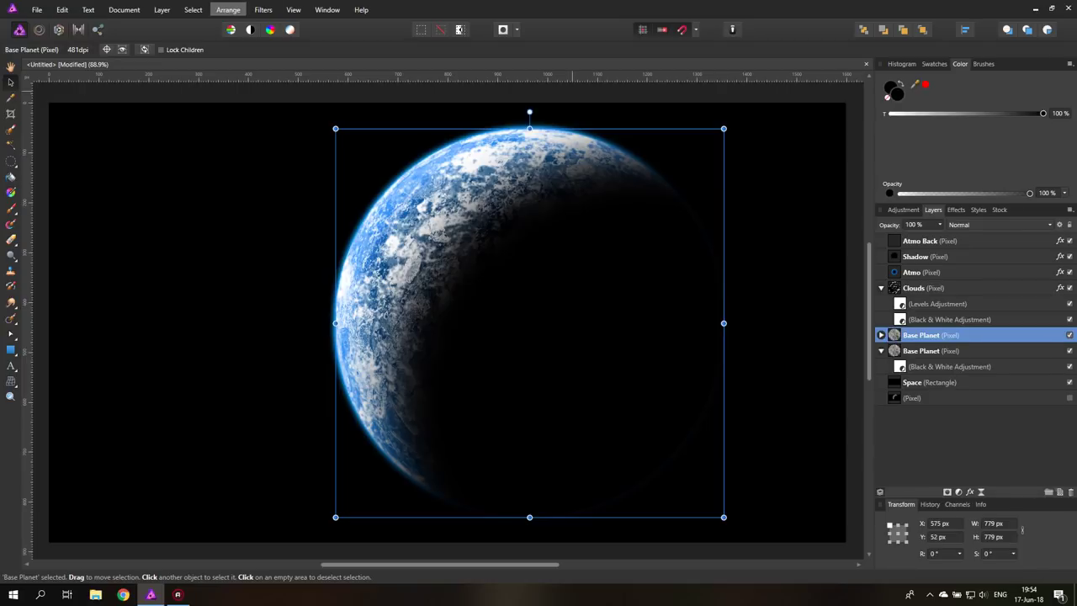
{"action": "left_click", "coordinate": [228, 9]}
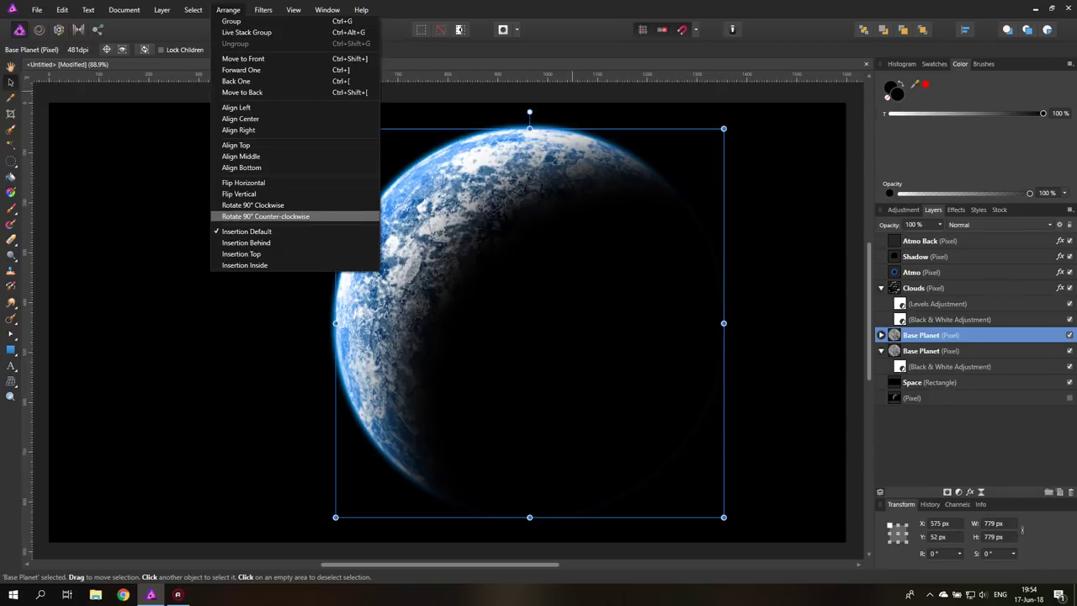
{"action": "left_click", "coordinate": [265, 216]}
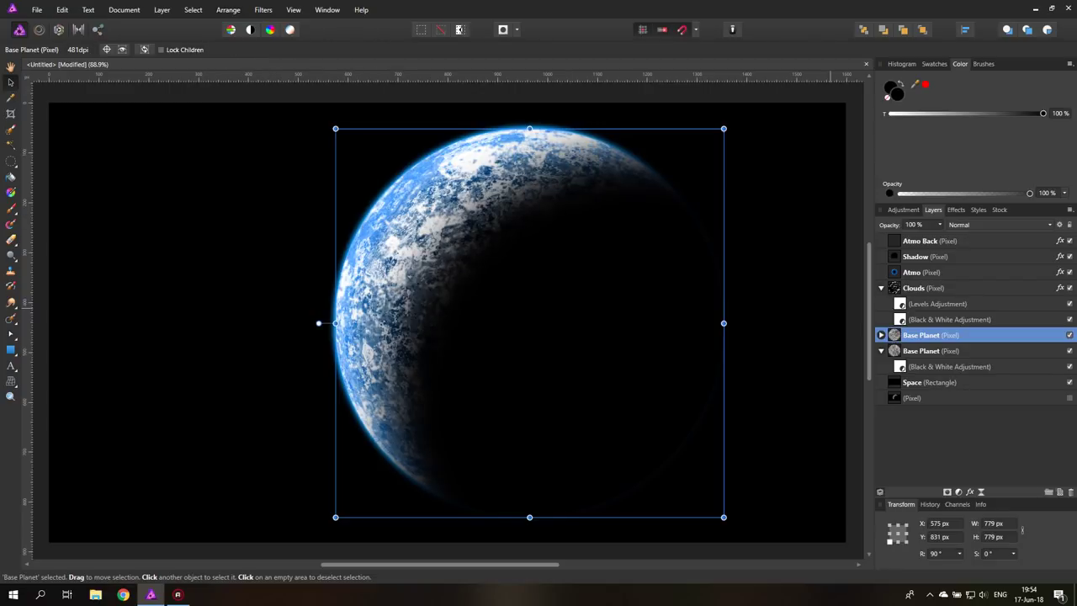
Step: Add an HSL adjustment inside the upper Base Planet copy and delete that copy's Black & White adjustment
{"action": "left_click", "coordinate": [881, 334]}
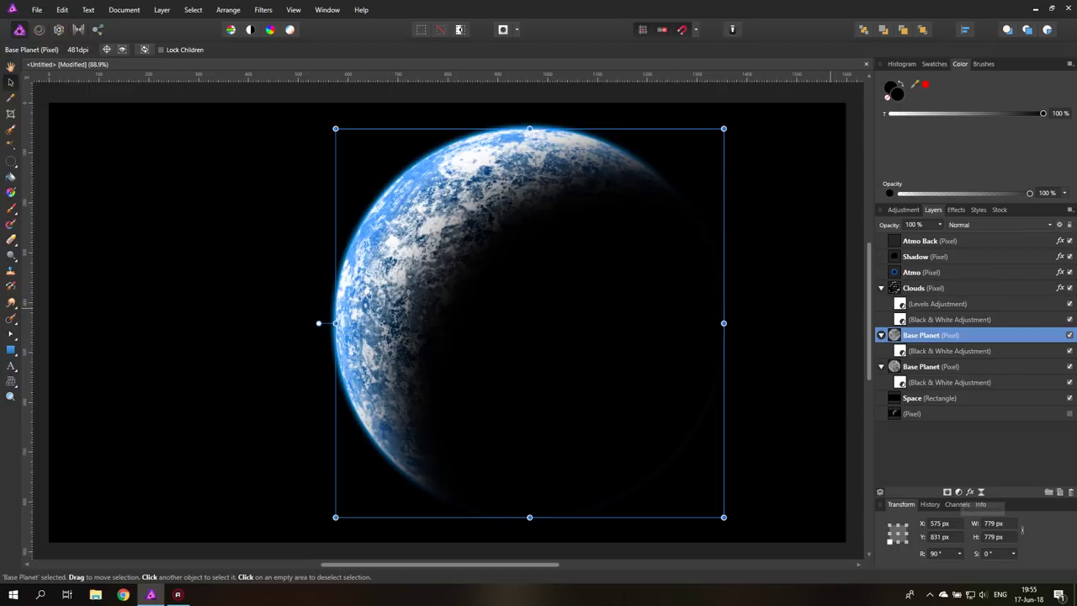
{"action": "left_click", "coordinate": [959, 491]}
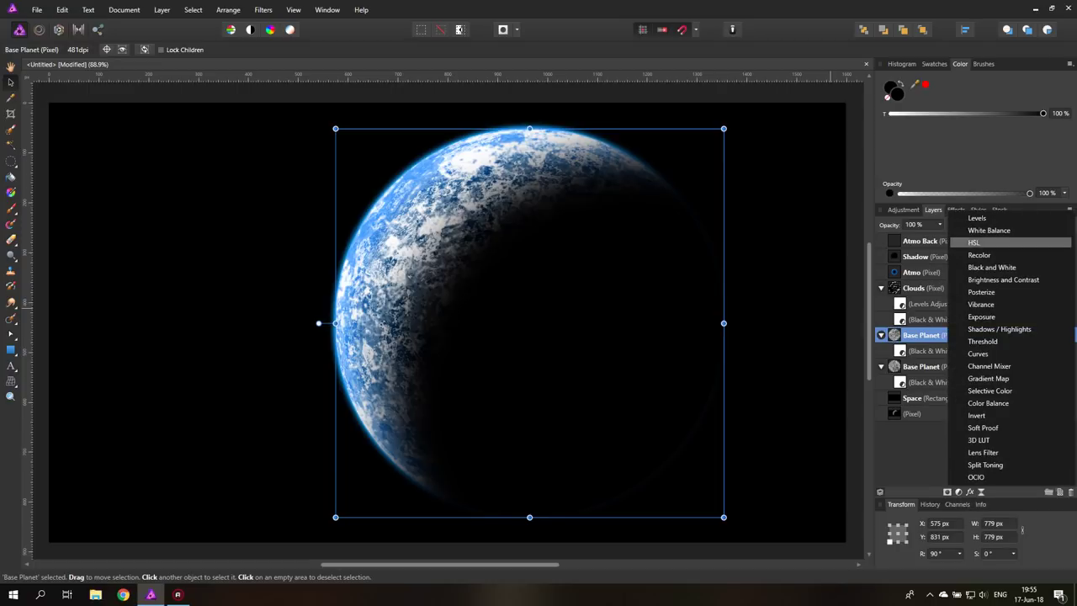
{"action": "left_click", "coordinate": [974, 242]}
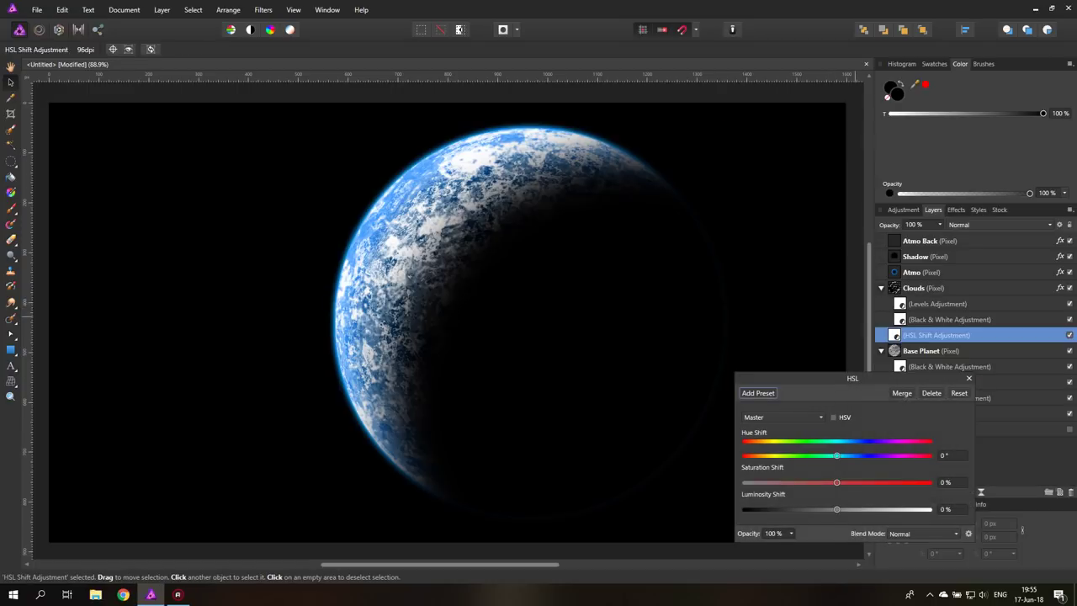
{"action": "left_click_drag", "start_coordinate": [905, 335], "coordinate": [903, 425]}
{"action": "double_click", "coordinate": [901, 371]}
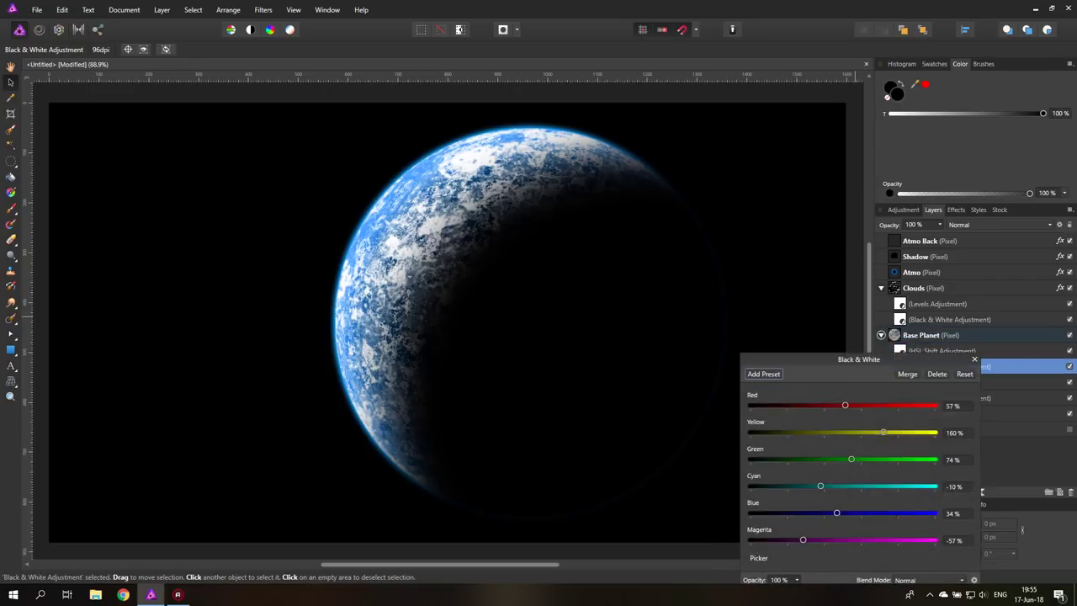
{"action": "left_click", "coordinate": [937, 373]}
Step: Try different colours in the Base Planet copy's HSL adjustment, using hue 118.7°, saturation 50% and luminosity -16%
{"action": "left_click", "coordinate": [941, 351]}
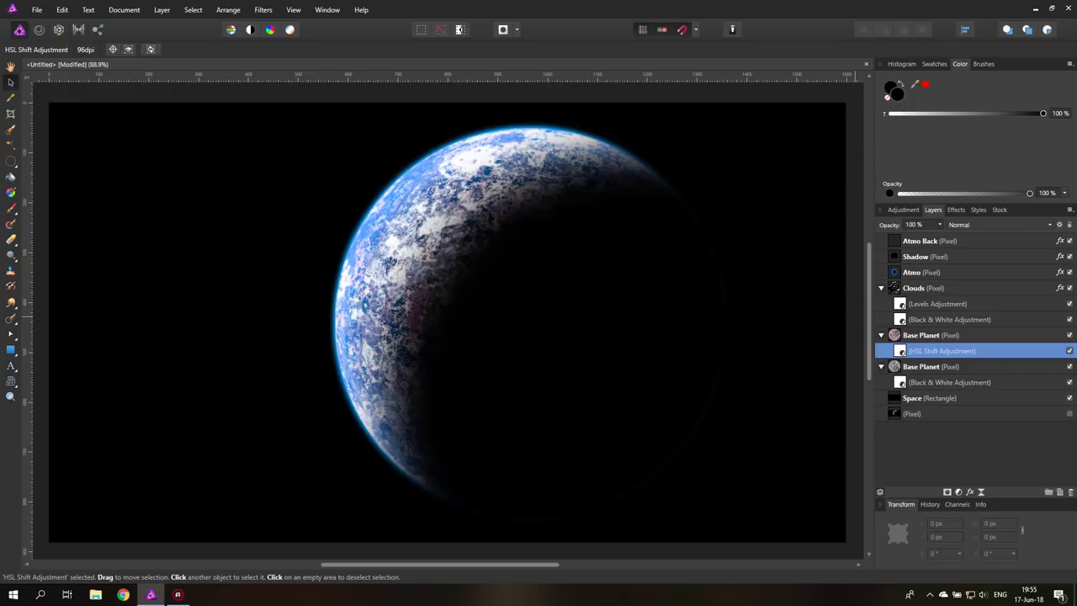
{"action": "double_click", "coordinate": [899, 350]}
{"action": "left_click_drag", "start_coordinate": [817, 424], "coordinate": [812, 314]}
{"action": "left_click_drag", "start_coordinate": [833, 391], "coordinate": [880, 419]}
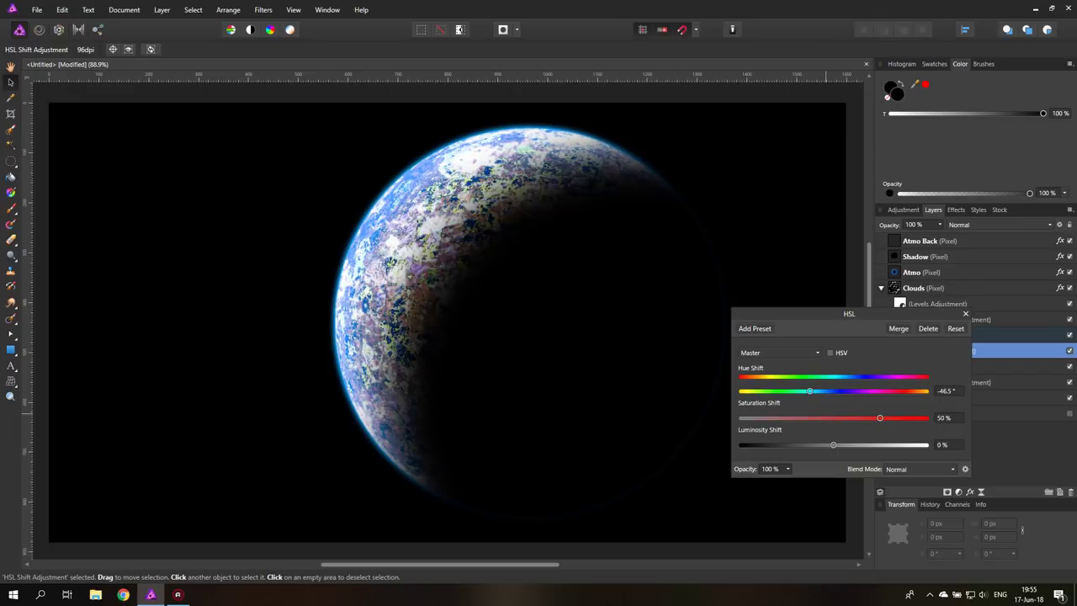
{"action": "left_click_drag", "start_coordinate": [810, 391], "coordinate": [774, 391]}
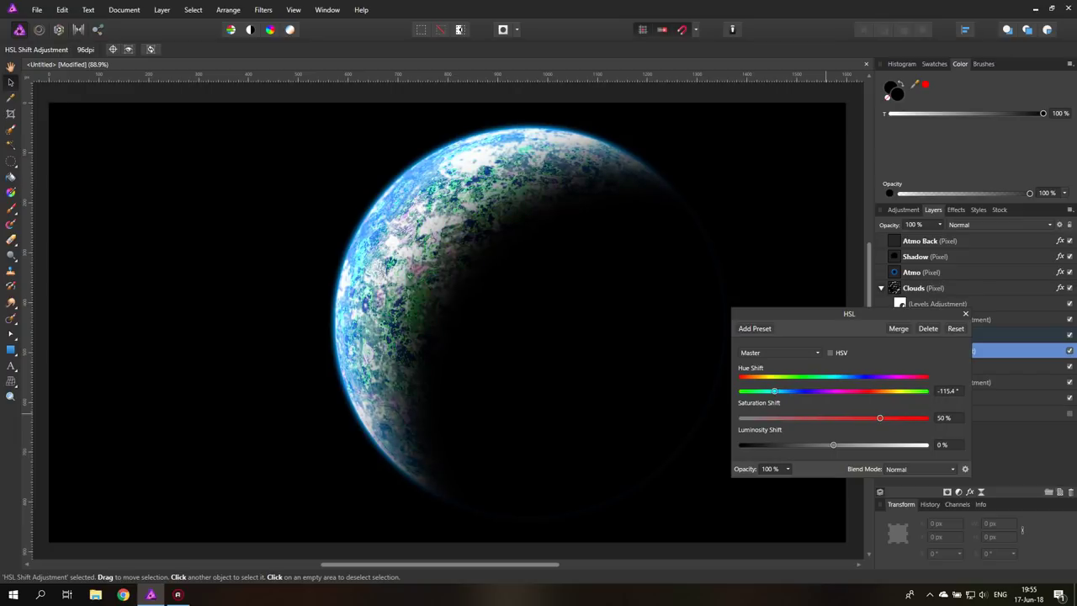
{"action": "left_click_drag", "start_coordinate": [833, 445], "coordinate": [803, 444]}
{"action": "left_click_drag", "start_coordinate": [774, 391], "coordinate": [832, 391]}
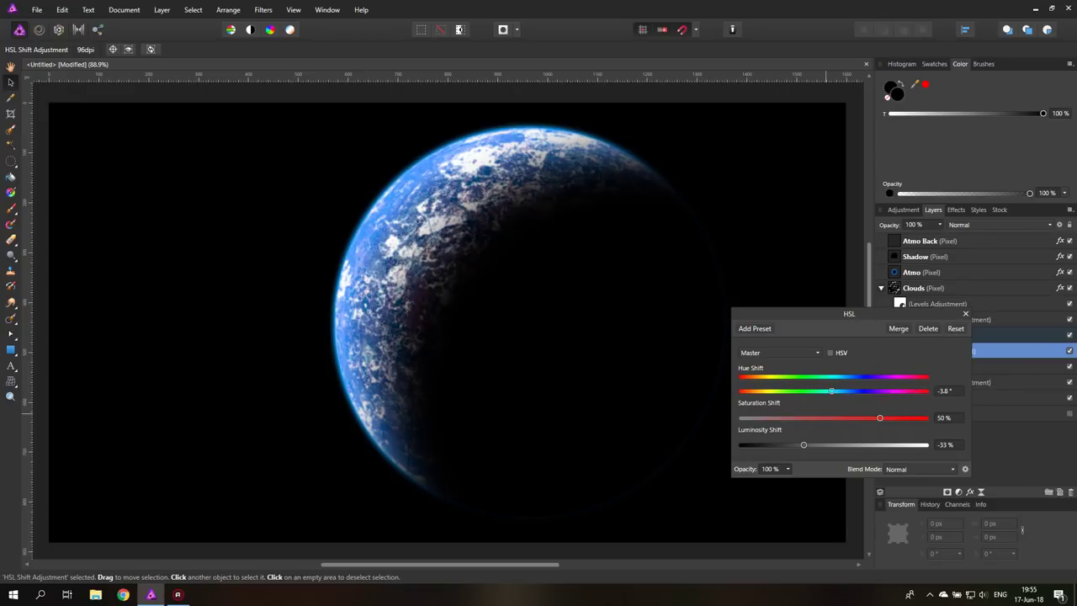
{"action": "mouse_move", "coordinate": [804, 444]}
{"action": "left_mouse_down"}
{"action": "mouse_move", "coordinate": [829, 445]}
{"action": "mouse_move", "coordinate": [819, 444]}
{"action": "left_mouse_up"}
{"action": "left_click_drag", "start_coordinate": [831, 392], "coordinate": [902, 391]}
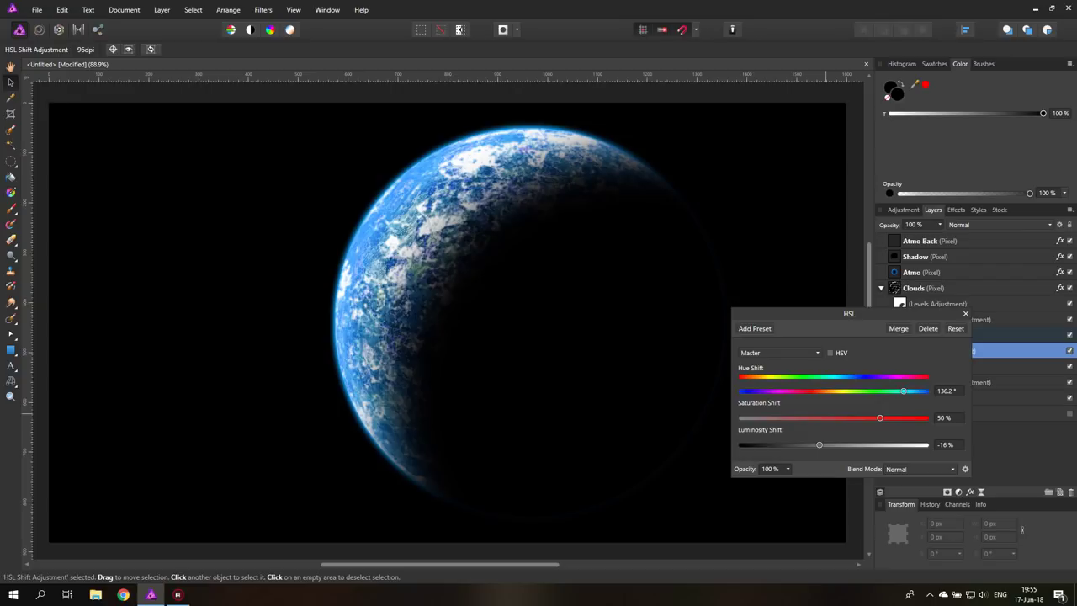
{"action": "mouse_move", "coordinate": [903, 391]}
{"action": "left_mouse_down"}
{"action": "mouse_move", "coordinate": [768, 392]}
{"action": "mouse_move", "coordinate": [911, 391]}
{"action": "mouse_move", "coordinate": [895, 392]}
{"action": "left_mouse_up"}
Step: Set the blend mode of the upper Base Planet copy to Overlay
{"action": "left_click", "coordinate": [920, 469]}
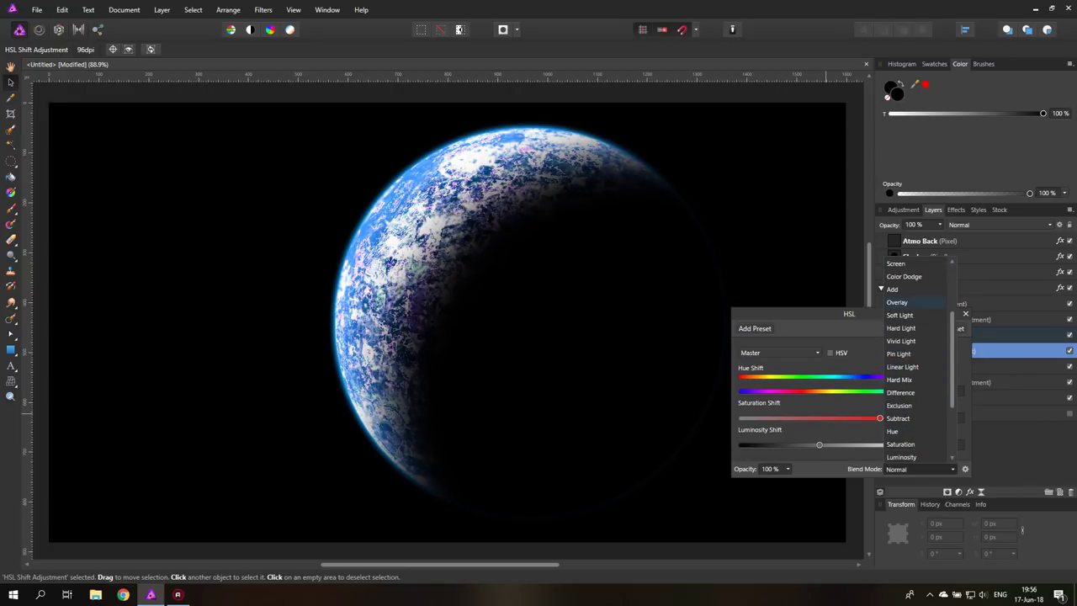
{"action": "key", "text": "Escape"}
{"action": "left_click_drag", "start_coordinate": [892, 314], "coordinate": [810, 375]}
{"action": "left_click", "coordinate": [931, 335]}
{"action": "left_click", "coordinate": [999, 224]}
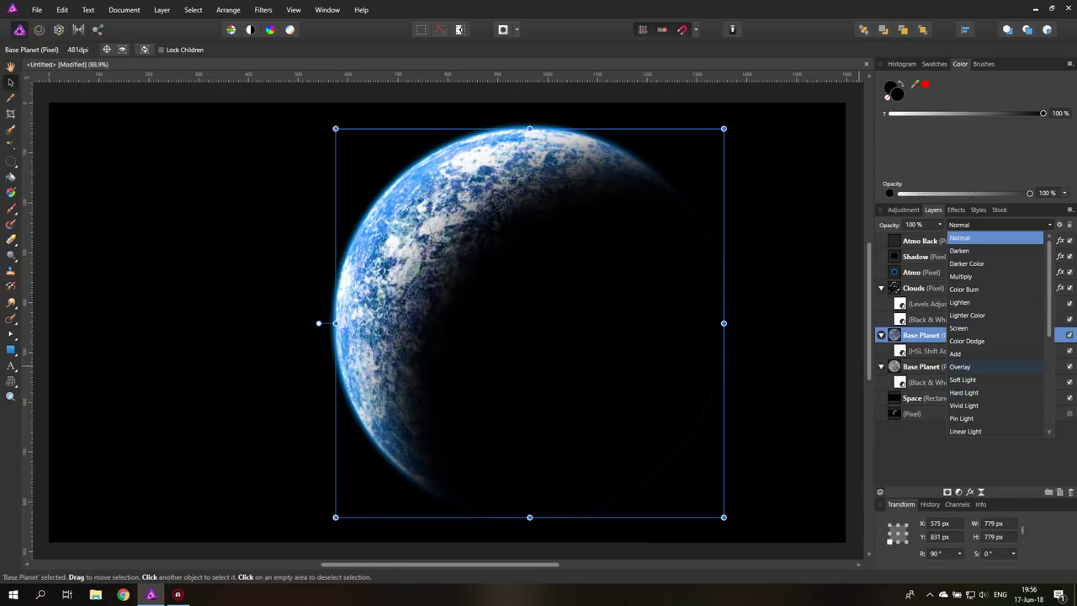
{"action": "left_click", "coordinate": [960, 366]}
Step: Set the Base Planet copy's HSL adjustment to hue shift -12.6°, saturation 73% and luminosity -23%
{"action": "double_click", "coordinate": [899, 351]}
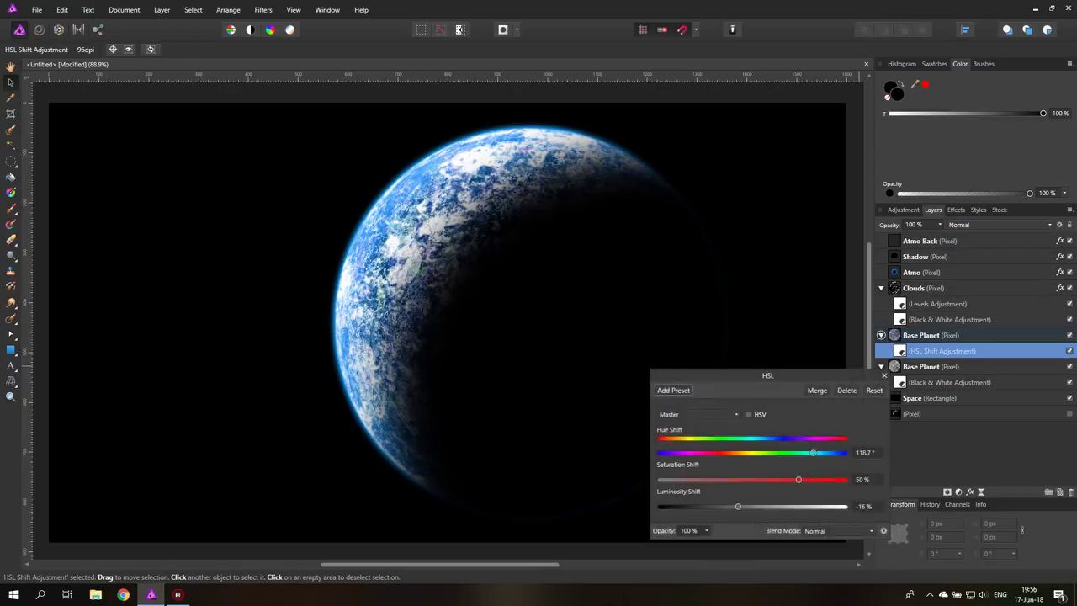
{"action": "left_click_drag", "start_coordinate": [813, 452], "coordinate": [746, 453]}
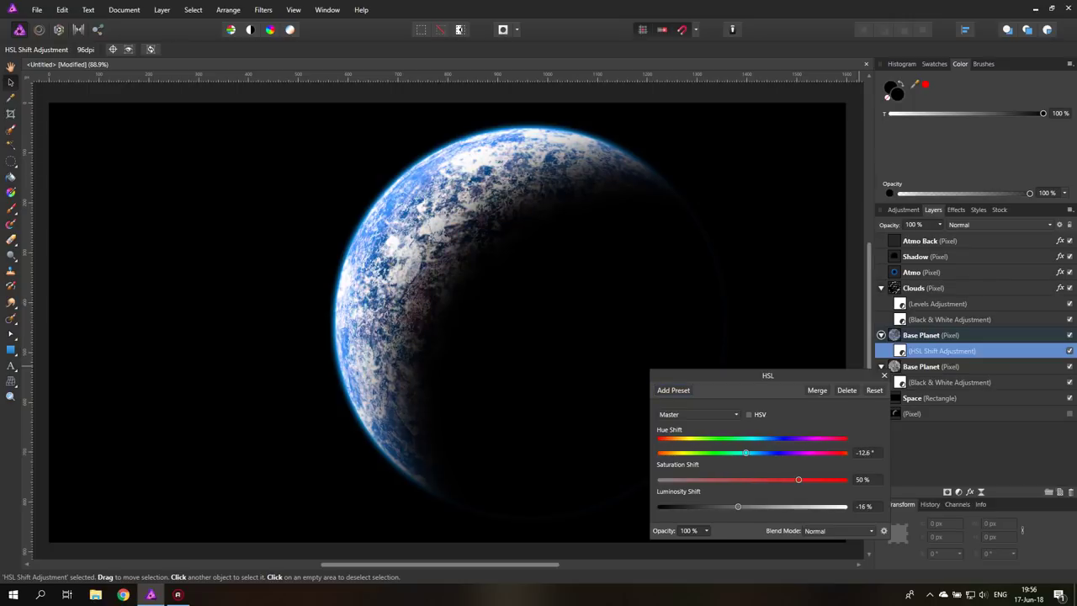
{"action": "left_click_drag", "start_coordinate": [799, 480], "coordinate": [820, 480]}
{"action": "mouse_move", "coordinate": [740, 506]}
{"action": "left_mouse_down"}
{"action": "mouse_move", "coordinate": [781, 506]}
{"action": "mouse_move", "coordinate": [730, 507]}
{"action": "left_mouse_up"}
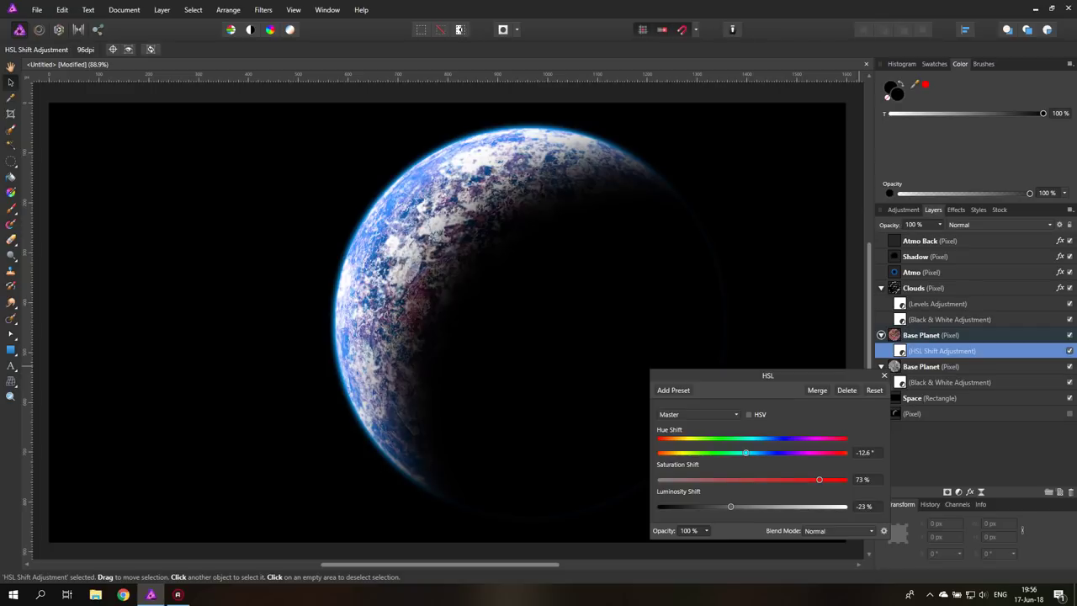
{"action": "left_click", "coordinate": [884, 375]}
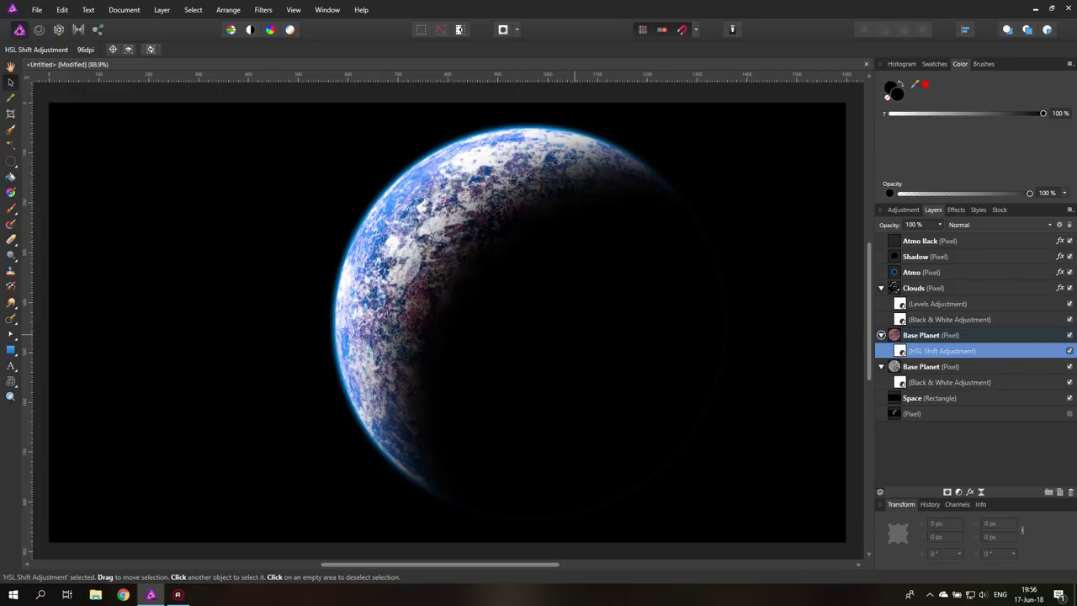
Step: Move the Shadow layer slightly down and to the right, to about X 1008 px, Y -63.5 px
{"action": "left_click", "coordinate": [926, 256]}
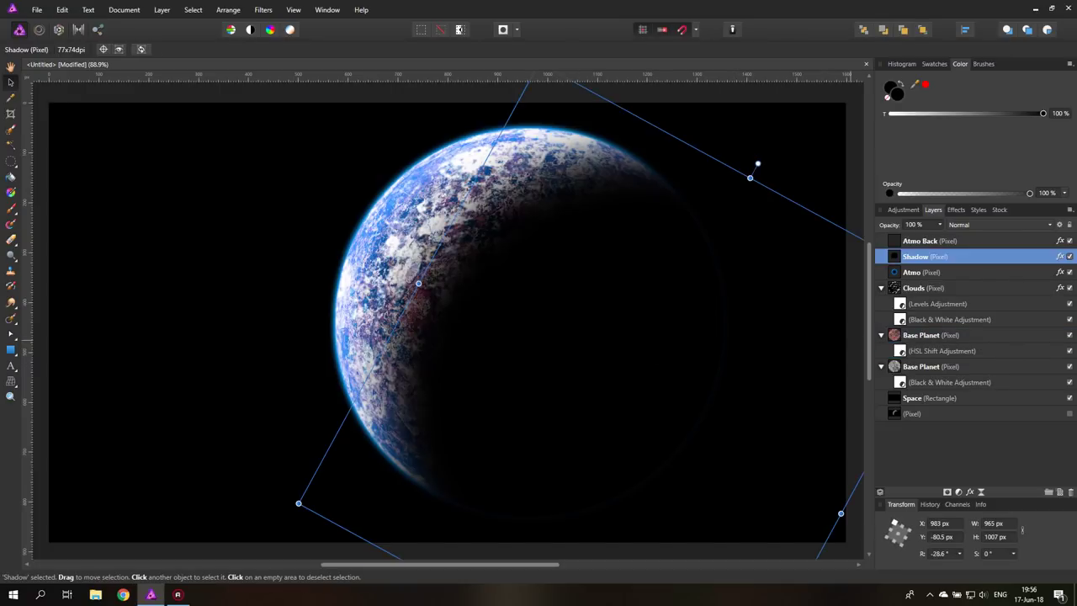
{"action": "mouse_move", "coordinate": [566, 343]}
{"action": "left_mouse_down"}
{"action": "mouse_move", "coordinate": [661, 396]}
{"action": "mouse_move", "coordinate": [830, 430]}
{"action": "mouse_move", "coordinate": [568, 348]}
{"action": "mouse_move", "coordinate": [590, 349]}
{"action": "mouse_move", "coordinate": [579, 350]}
{"action": "left_mouse_up"}
Step: Try lowering the Shadow layer's opacity to about 97%, and return it to 100%
{"action": "left_click", "coordinate": [940, 224]}
{"action": "left_click_drag", "start_coordinate": [941, 237], "coordinate": [938, 237]}
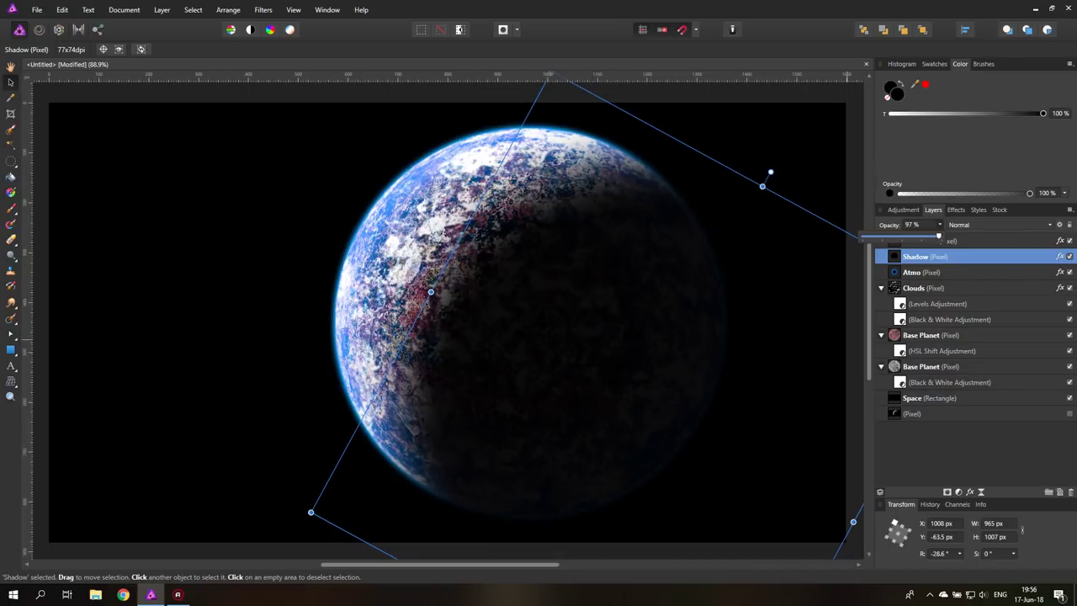
{"action": "left_click_drag", "start_coordinate": [939, 235], "coordinate": [938, 236]}
{"action": "left_click_drag", "start_coordinate": [939, 236], "coordinate": [942, 236]}
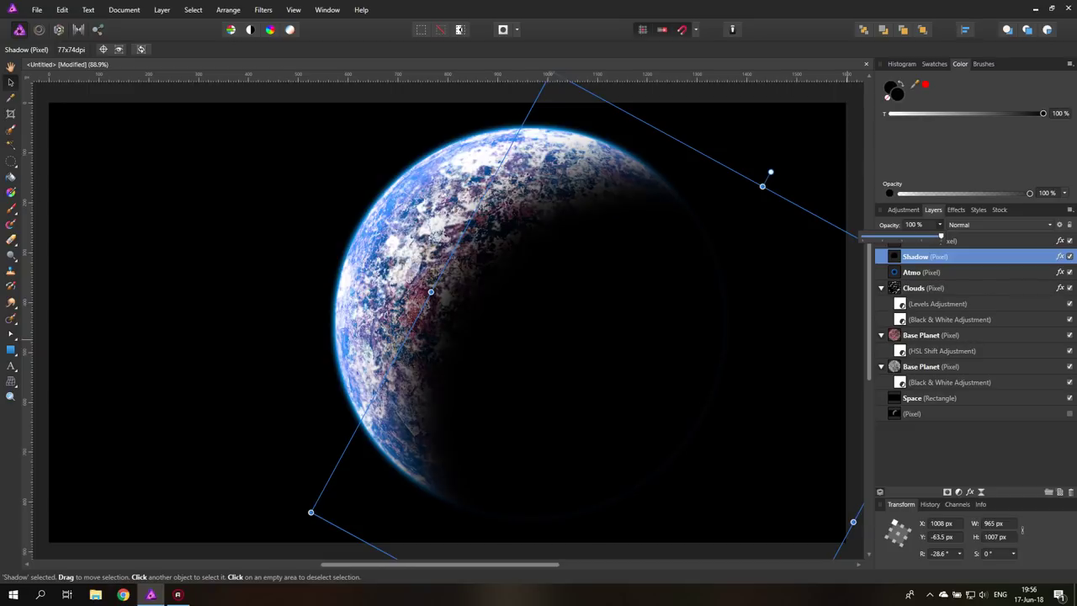
{"action": "left_click", "coordinate": [194, 278]}
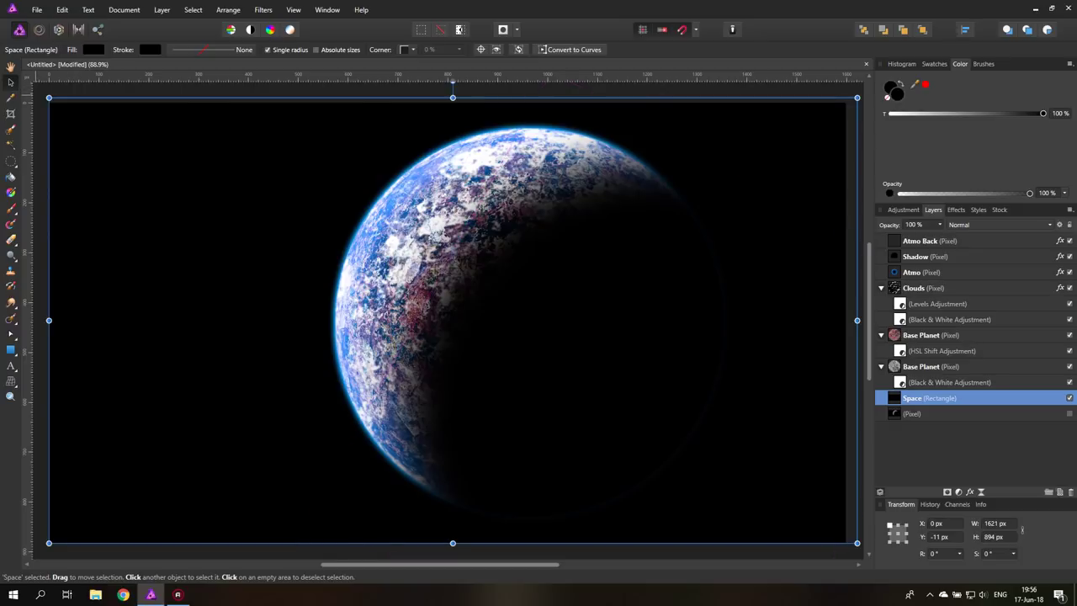
{"action": "left_click", "coordinate": [74, 94]}
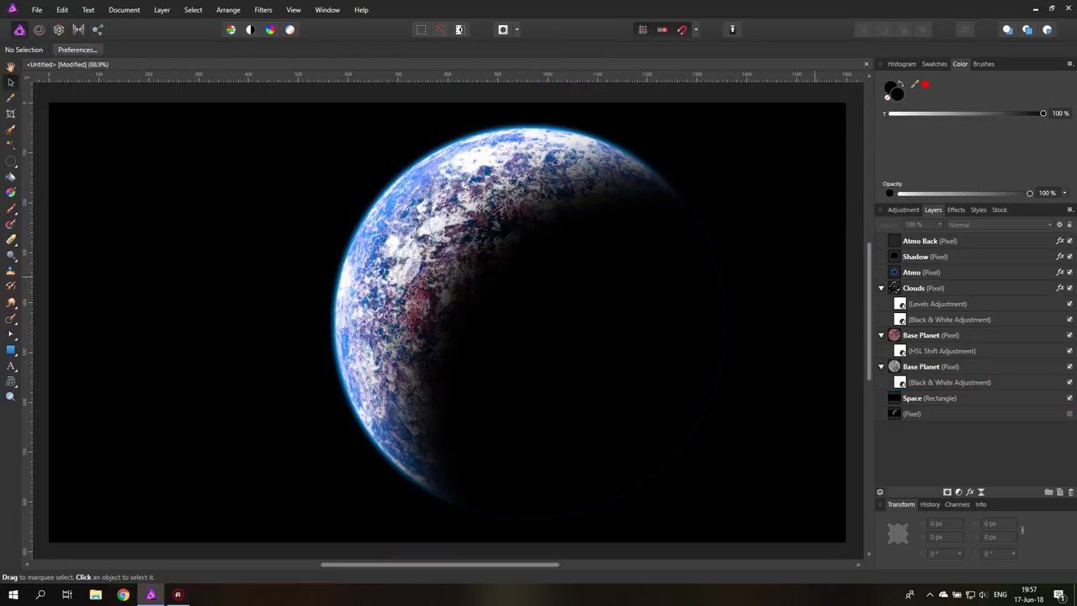
{"action": "left_click", "coordinate": [930, 241]}
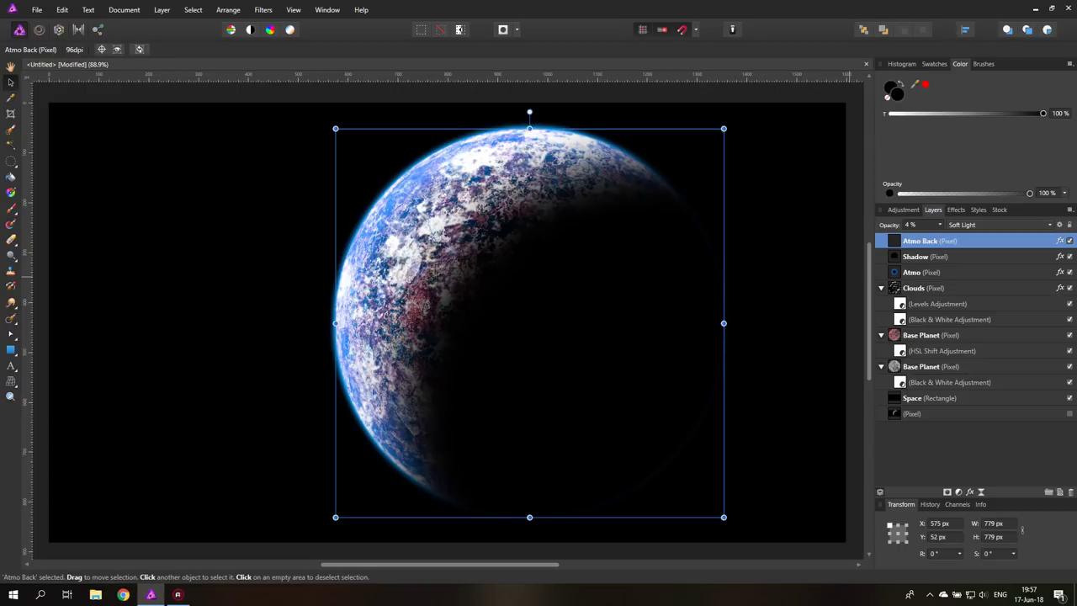
{"action": "key", "text": "ctrl+d"}
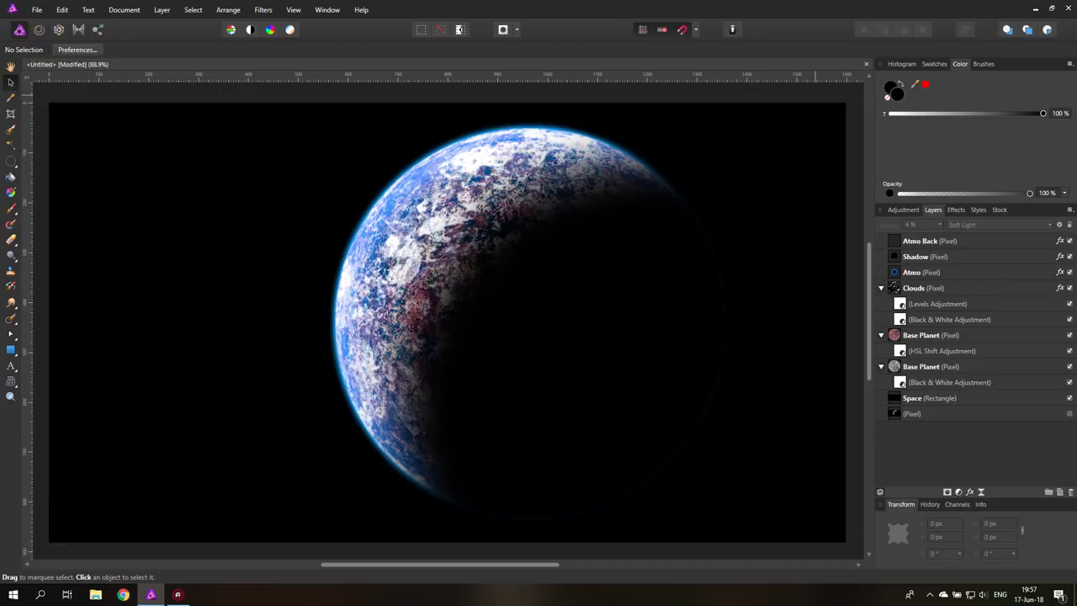